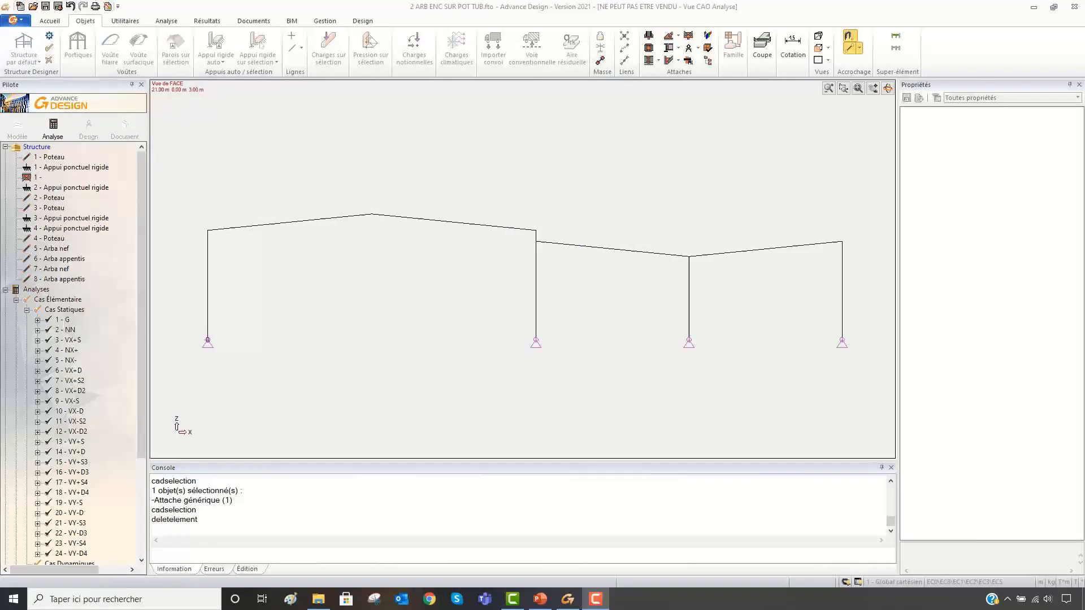
pyautogui.rightClick(463, 248)
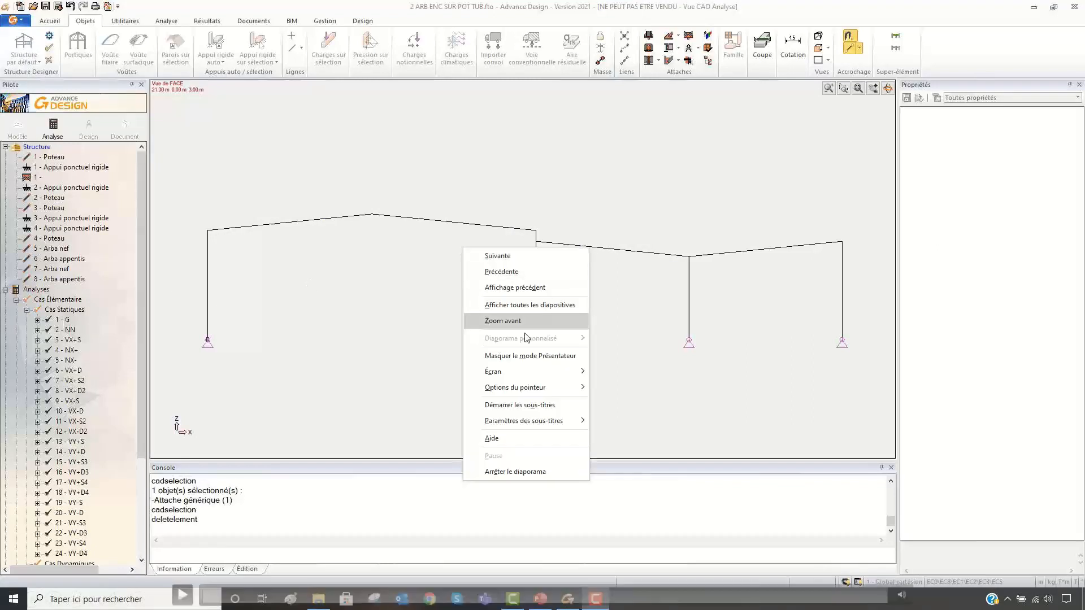
pyautogui.click(505, 273)
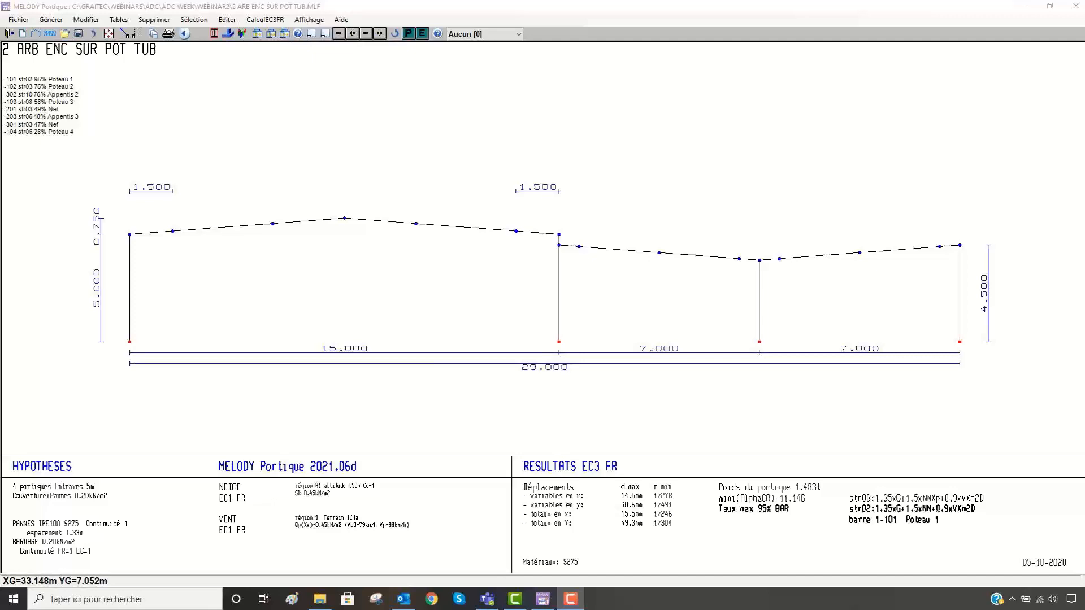
pyautogui.click(34, 600)
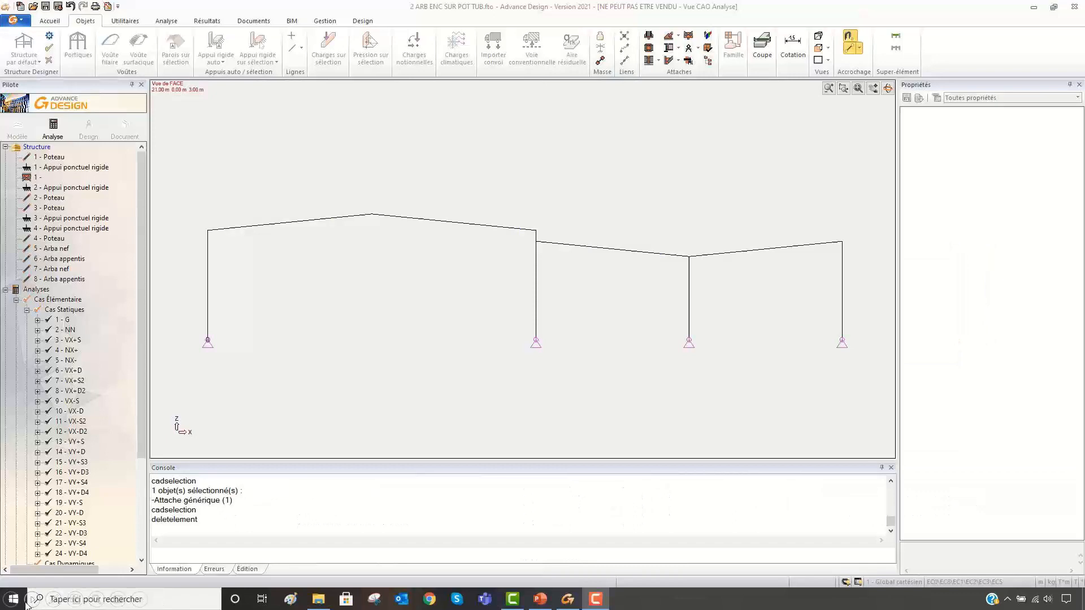
pyautogui.rightClick(326, 154)
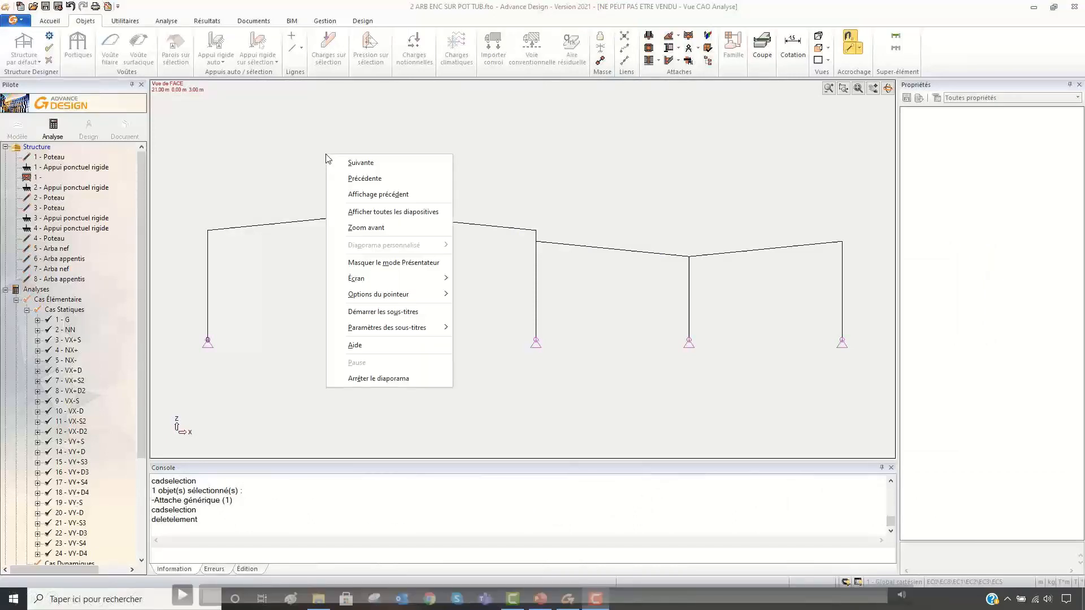
pyautogui.click(368, 164)
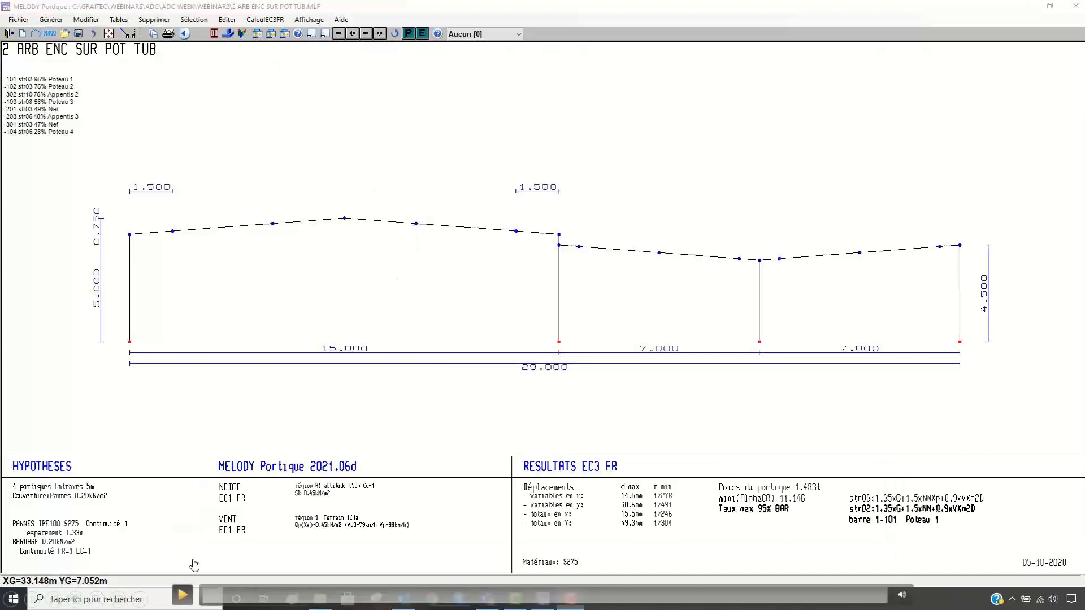
pyautogui.click(182, 597)
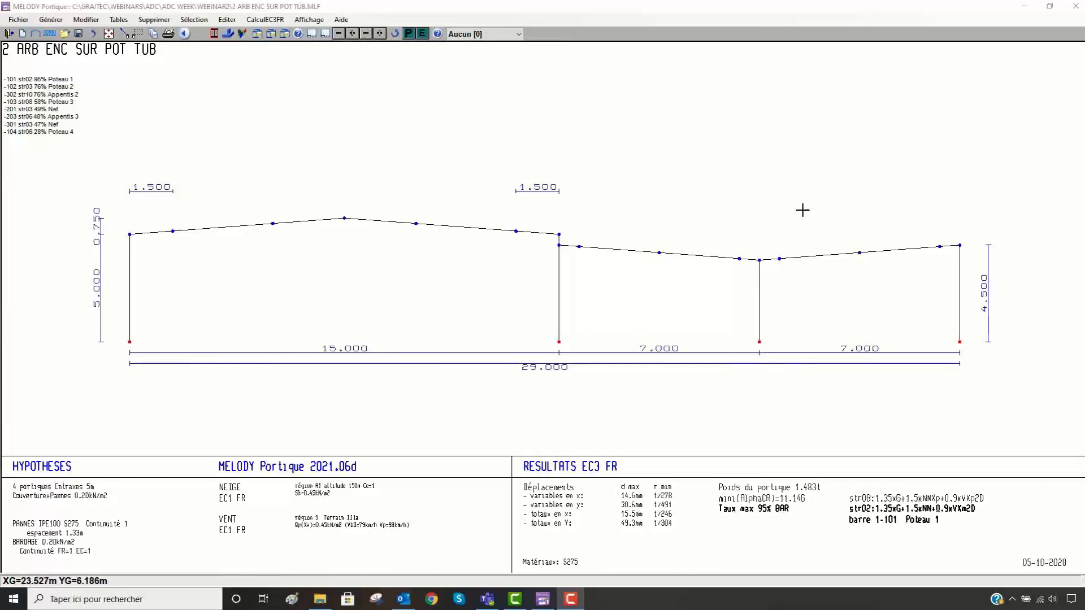
# - Display the section profiles and their names on the frame members around the valley column
pyautogui.click(769, 299)
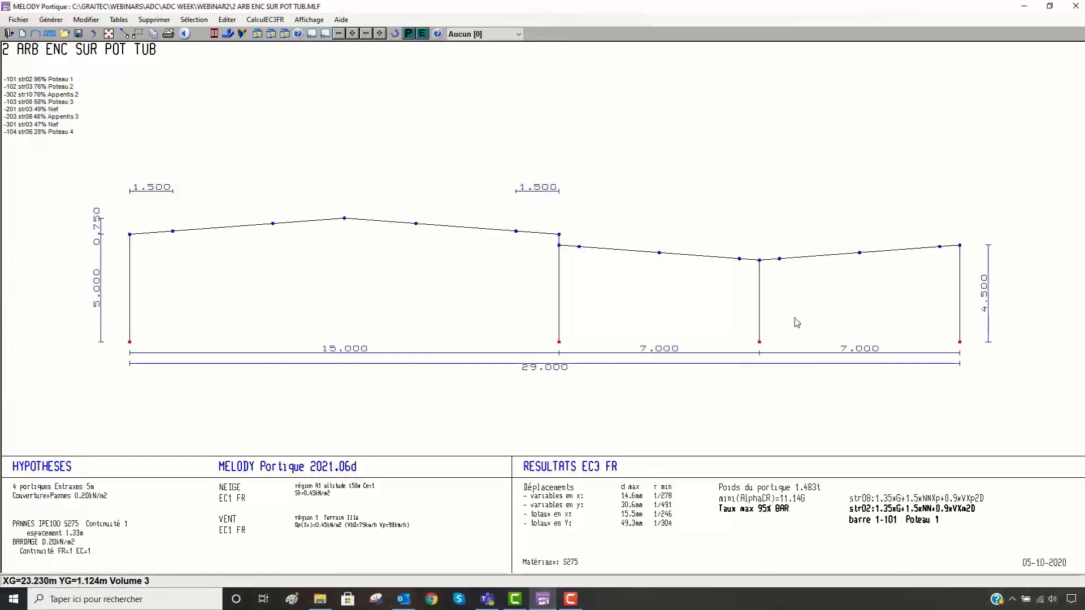
pyautogui.press('+')
pyautogui.press('+')
pyautogui.scroll(2, 770, 316)
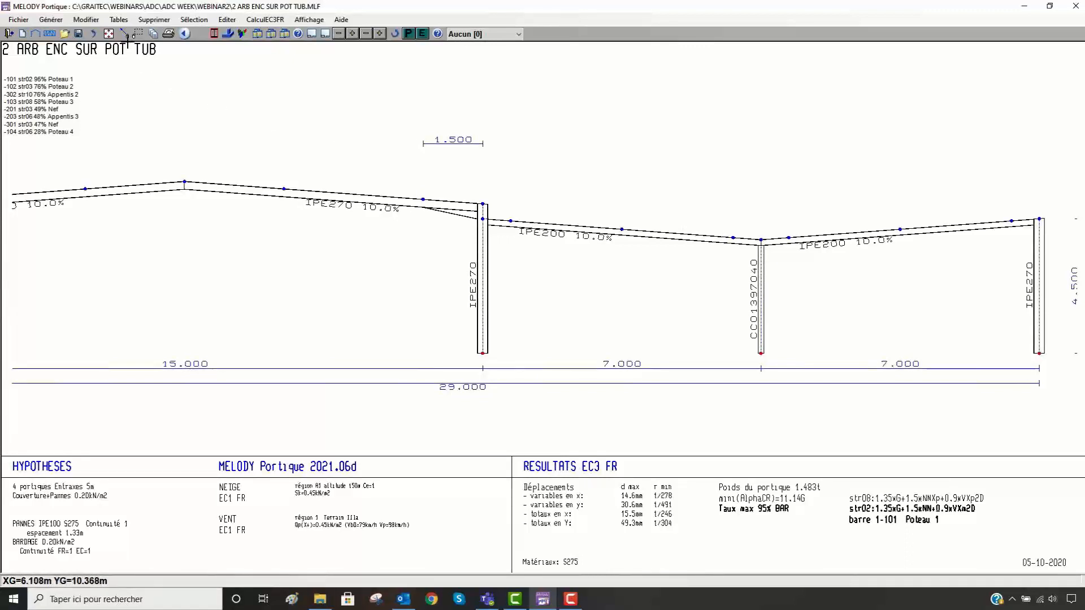
# - Create an ADC joint by node (Joints Adc, Créer par noeud) at the head of the tubular valley column
pyautogui.click(124, 33)
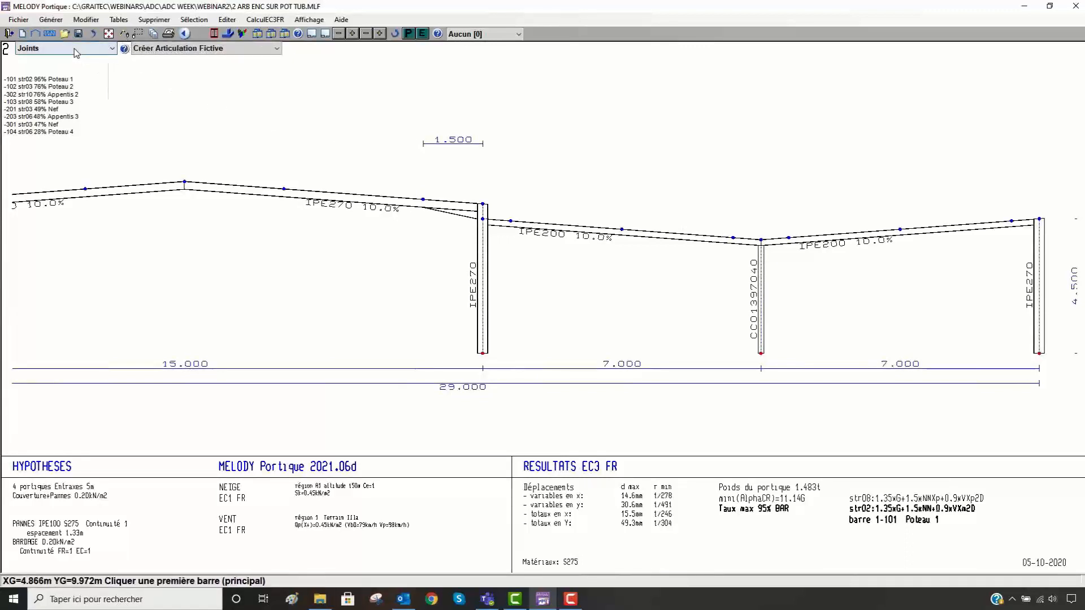
pyautogui.click(91, 48)
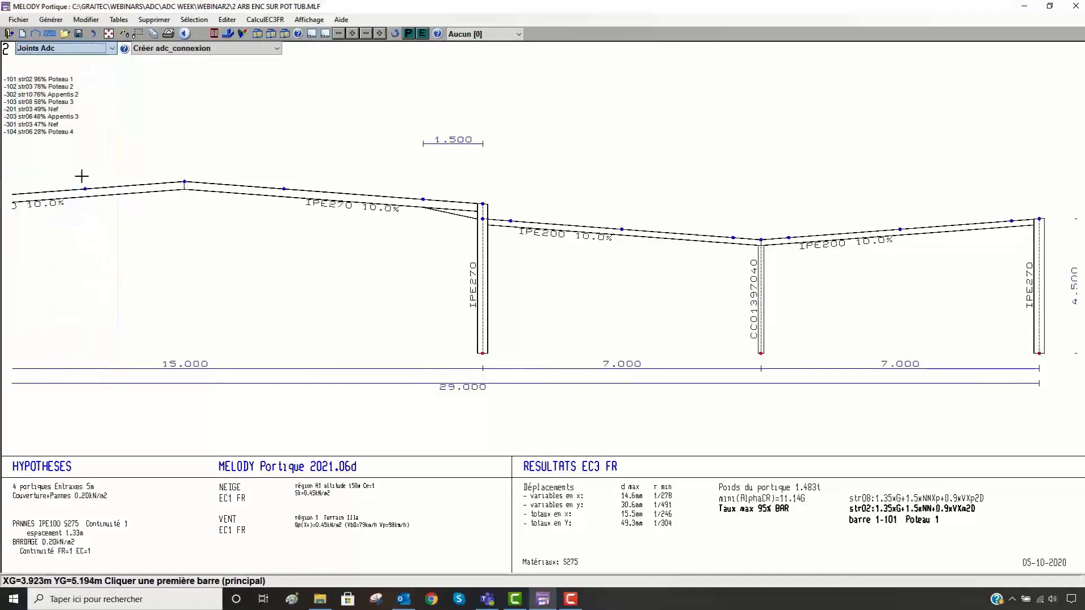
pyautogui.click(44, 197)
pyautogui.click(170, 48)
pyautogui.click(172, 79)
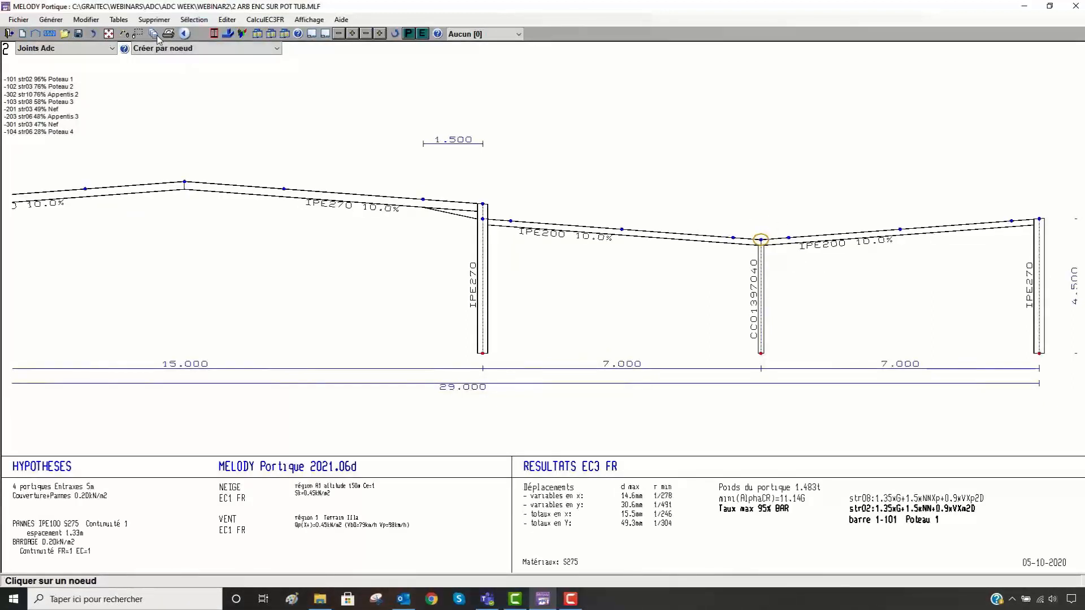
pyautogui.click(125, 36)
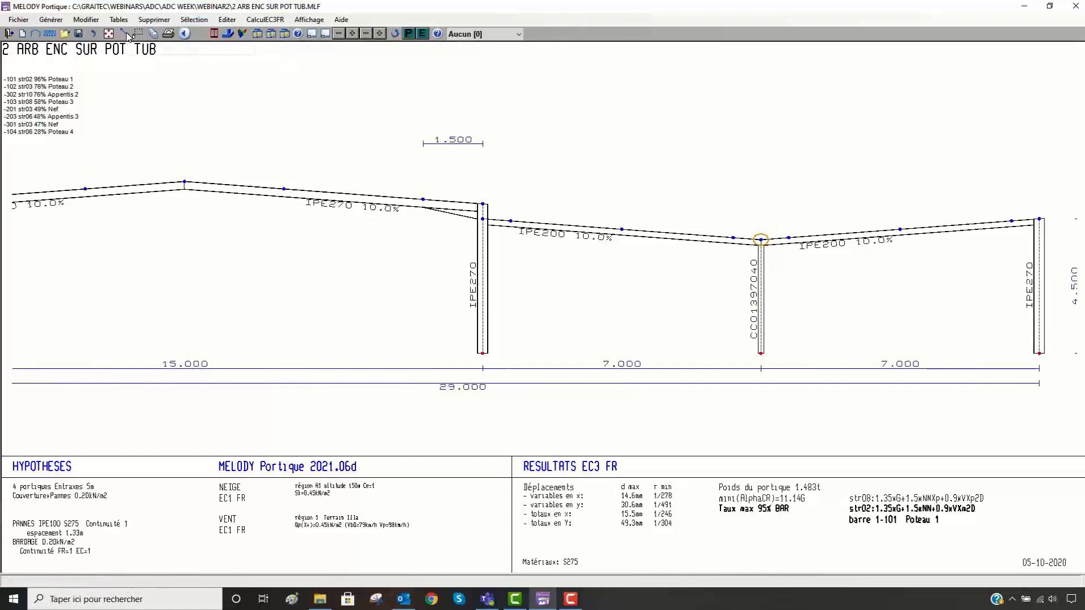
# - Export the frame to Advance Steel as 2 ARB ENC SUR POT TUB.SDNF in the webinar2 folder, replacing the existing file
pyautogui.click(18, 19)
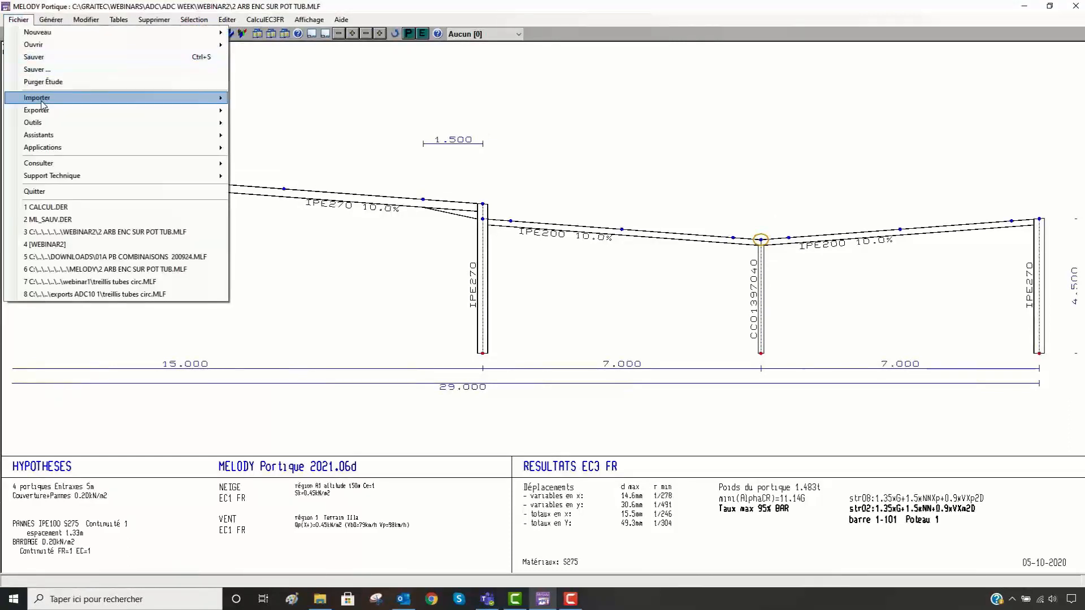
pyautogui.moveTo(47, 111)
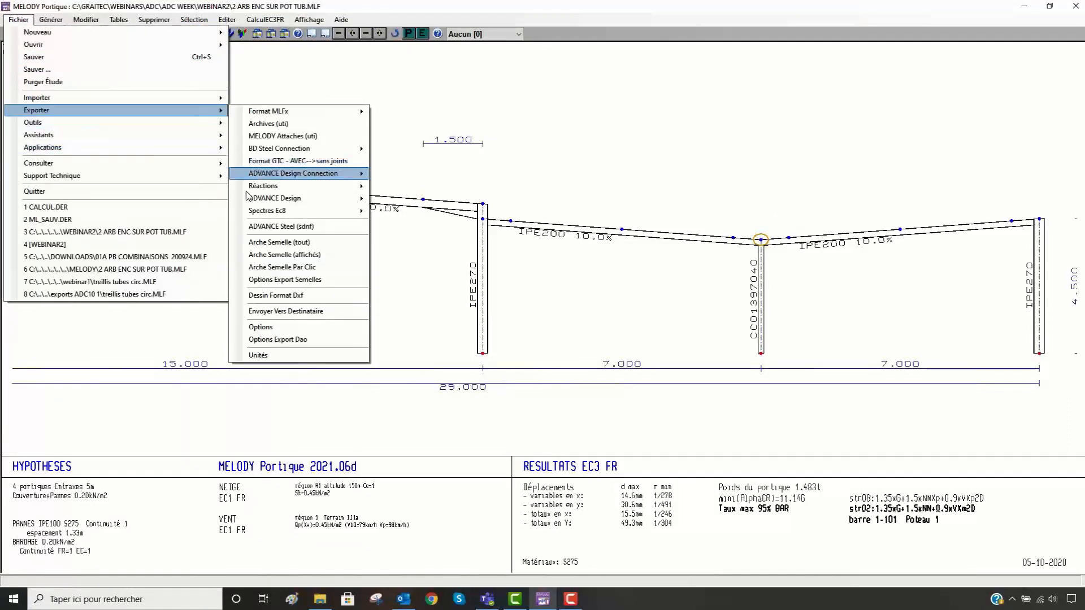
pyautogui.click(307, 228)
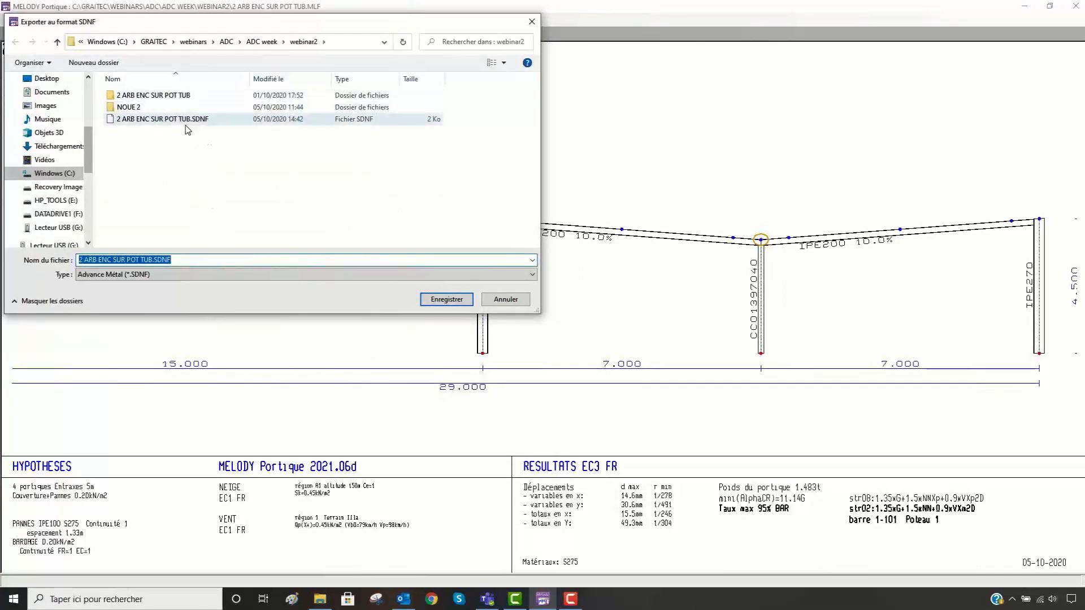
pyautogui.click(446, 301)
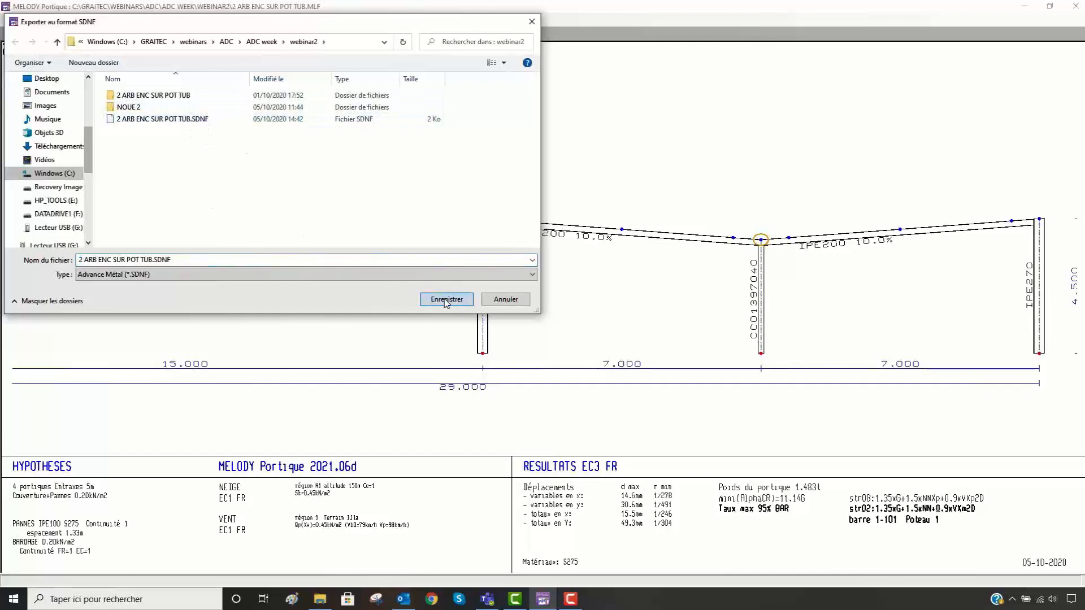
pyautogui.click(577, 338)
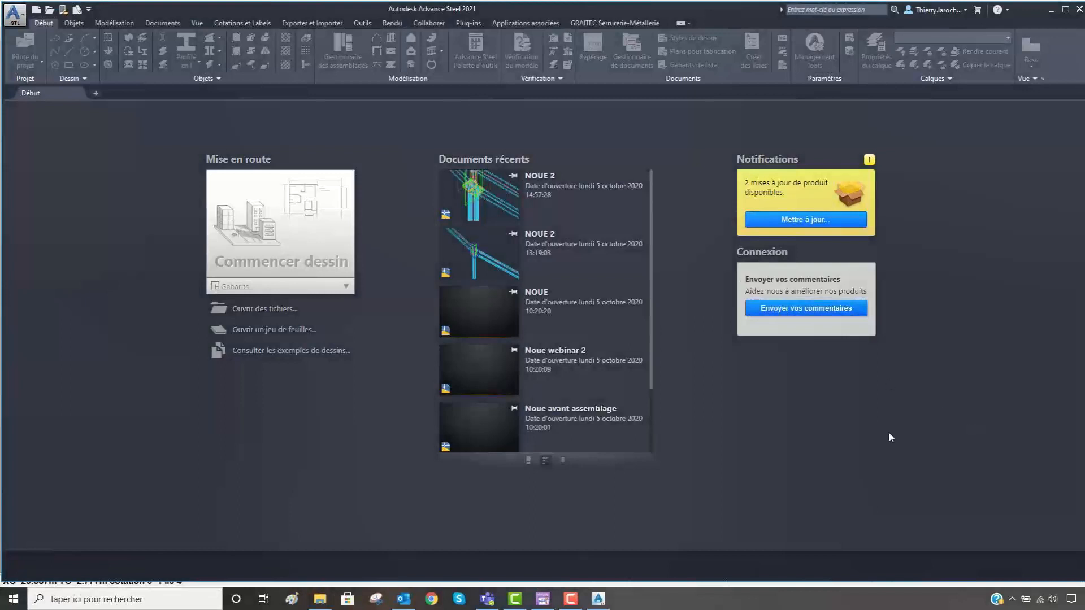
# - In Advance Steel, start a new drawing and import 2 ARB ENC SUR POT TUB.SDNF with Advance Steel as current application and insertion point 0,0
pyautogui.click(298, 237)
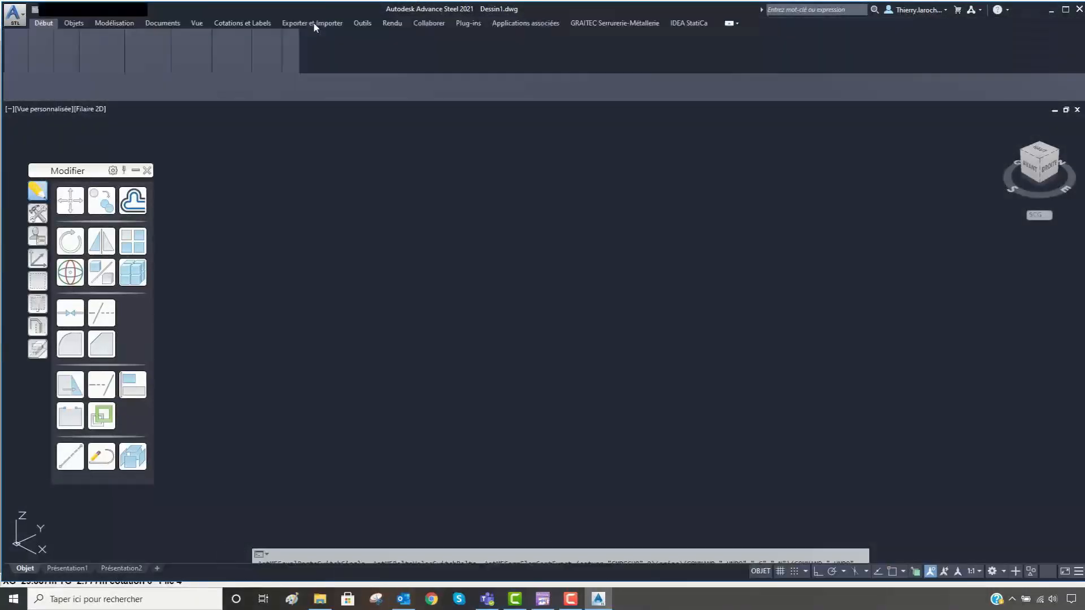
pyautogui.click(314, 23)
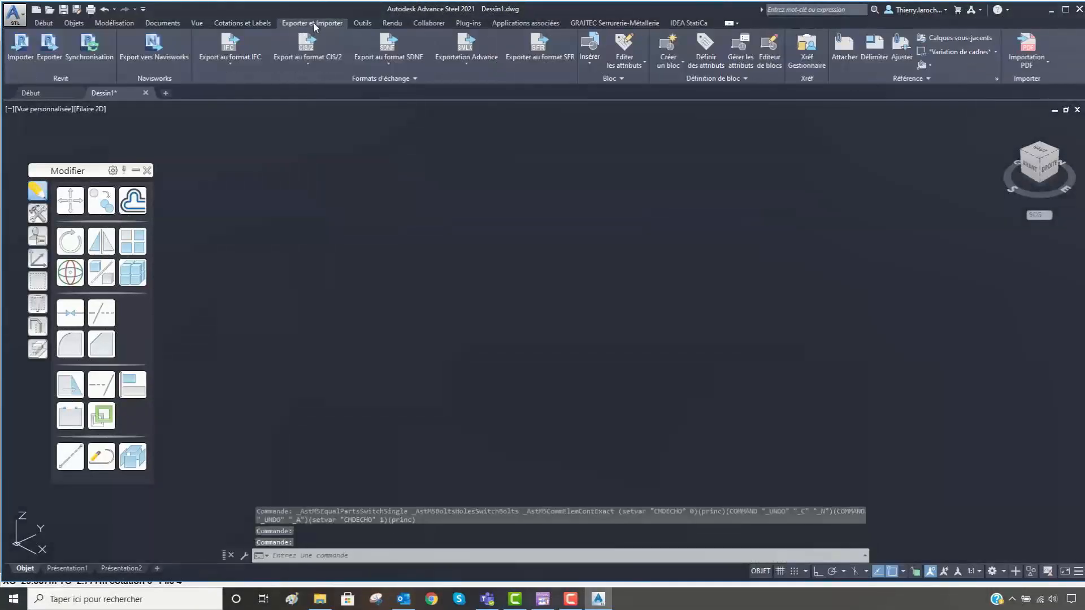
pyautogui.click(388, 63)
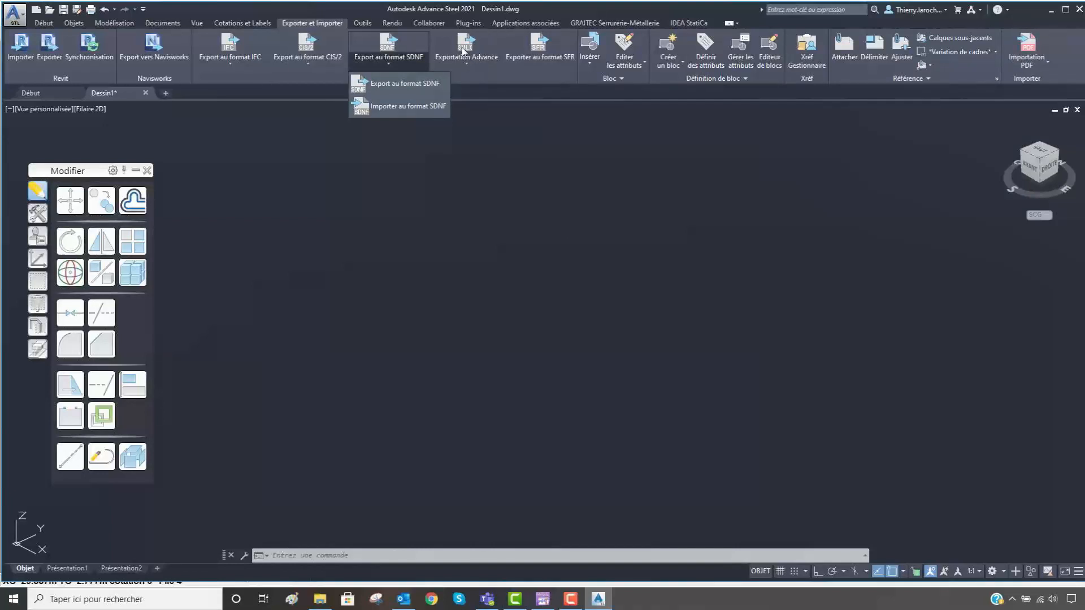
pyautogui.click(419, 107)
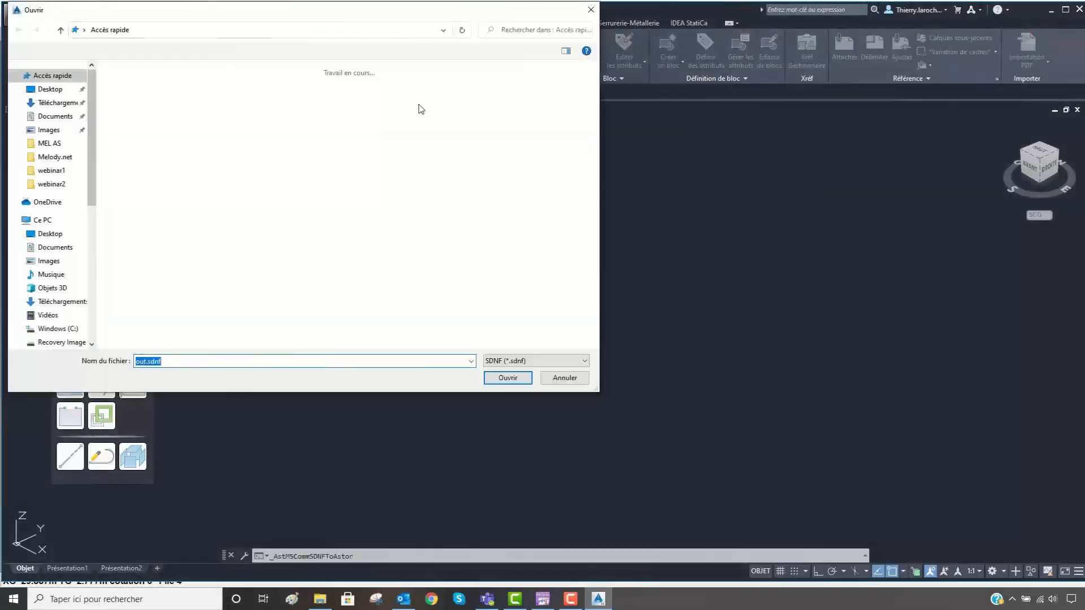
pyautogui.click(191, 225)
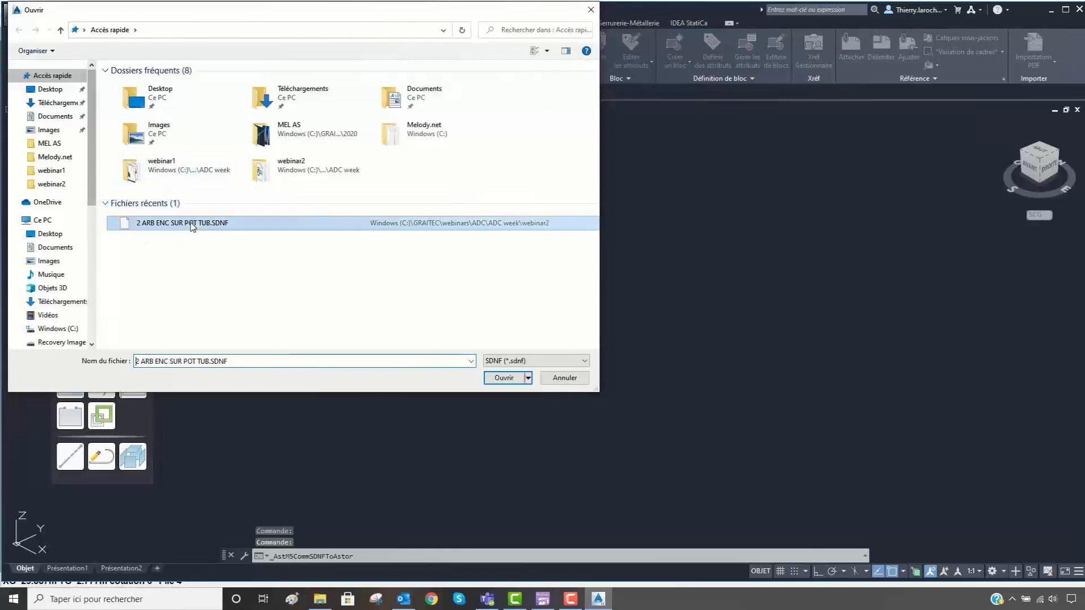
pyautogui.click(531, 378)
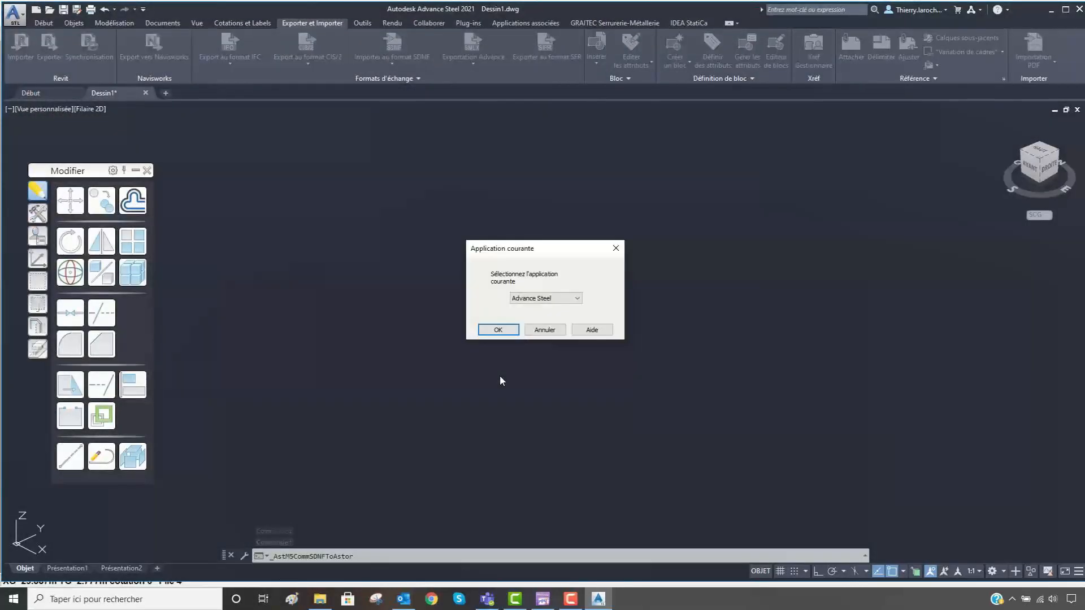
pyautogui.click(507, 328)
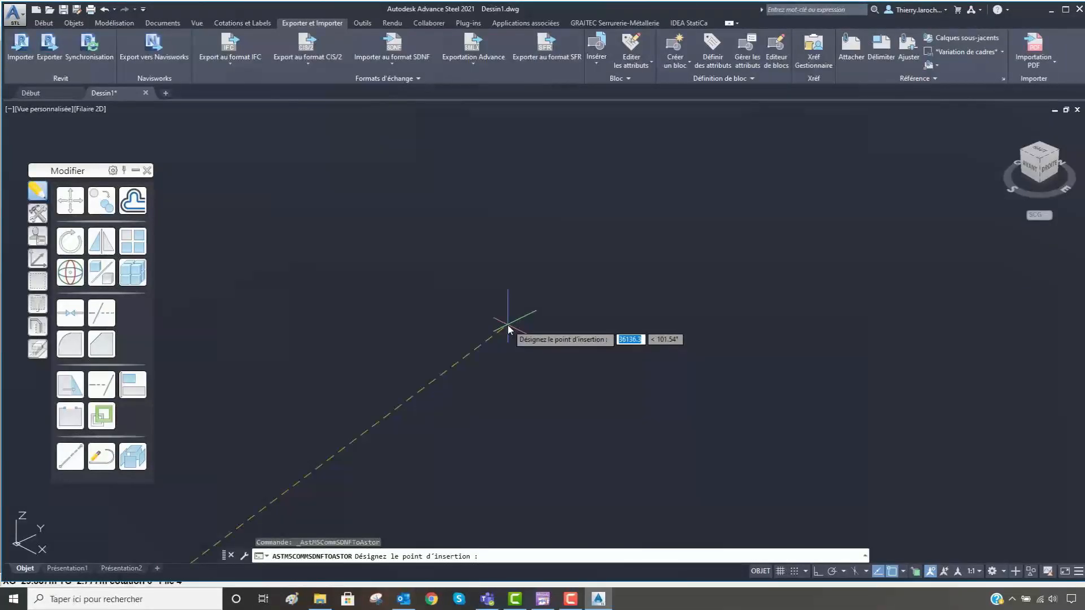
pyautogui.write('0,0')
pyautogui.press('Return')
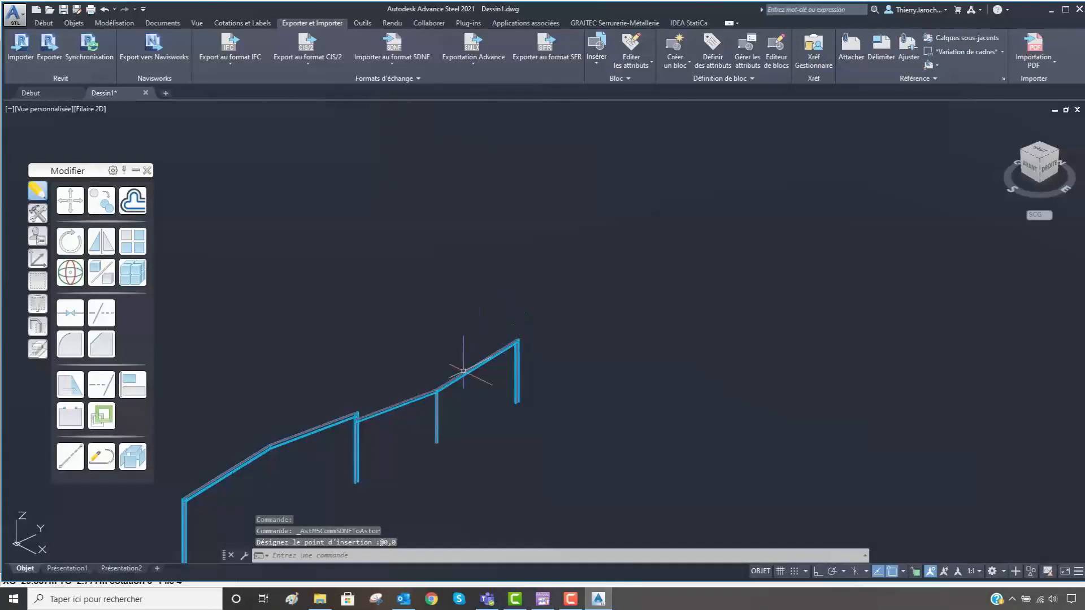
# - Inspect the imported junction of the two valley beams at the head of the tubular column
pyautogui.scroll(5, 412, 417)
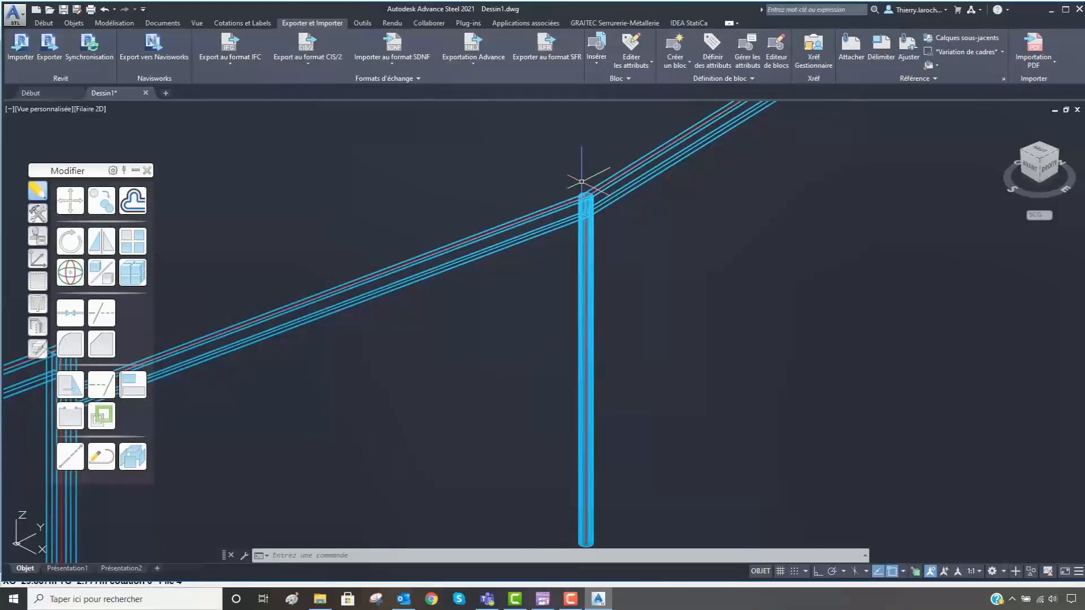
pyautogui.scroll(8, 625, 194)
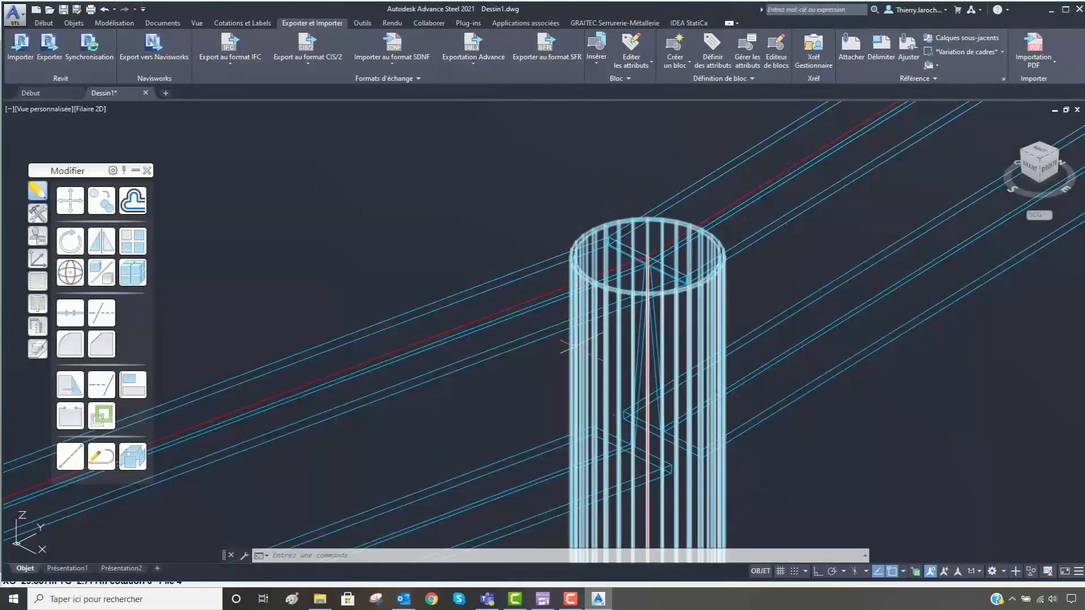
pyautogui.moveTo(696, 434); pyautogui.dragTo(637, 373, button='middle')
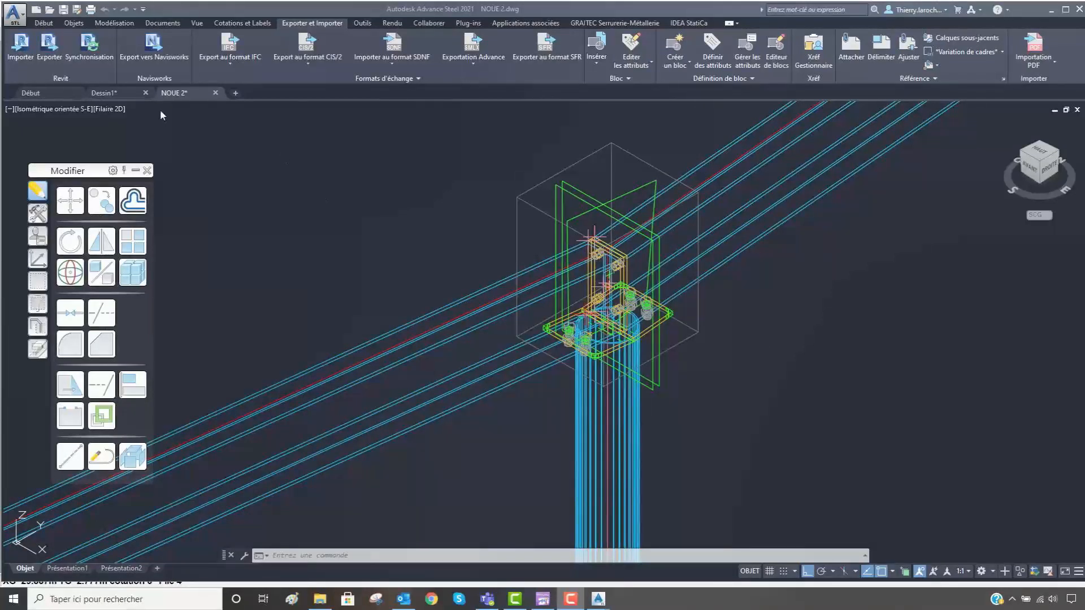
# - Set the visual style of the NOUE 2 drawing to Réaliste
pyautogui.click(98, 110)
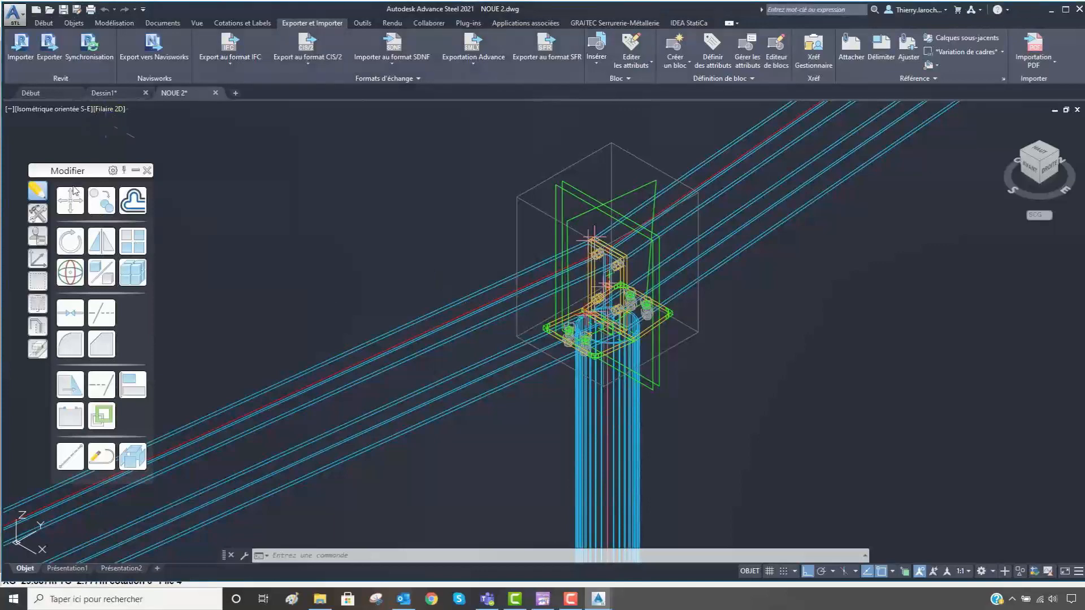
pyautogui.click(103, 109)
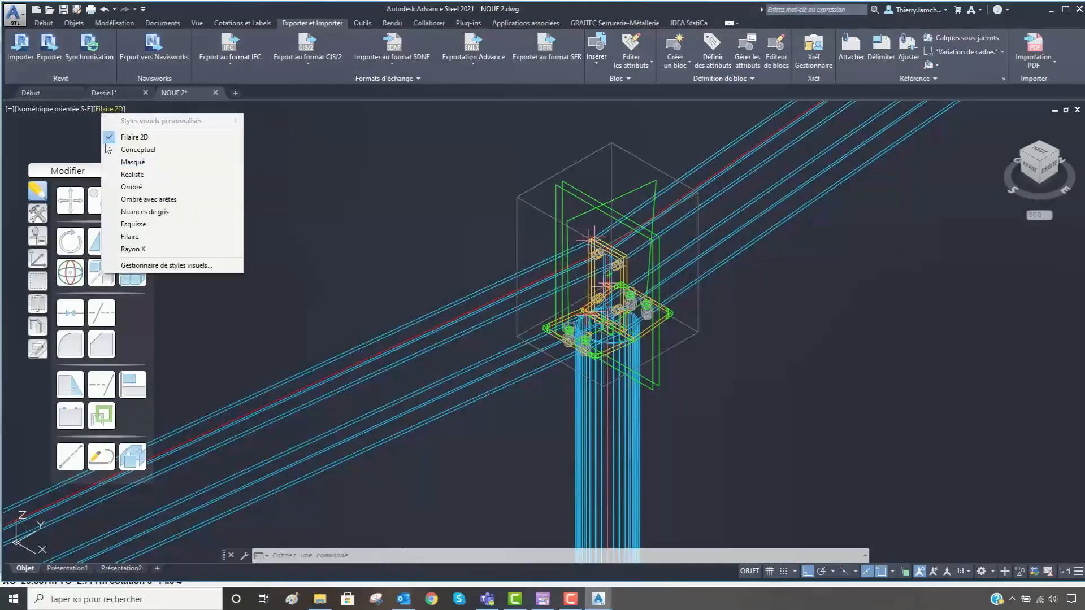
pyautogui.click(130, 176)
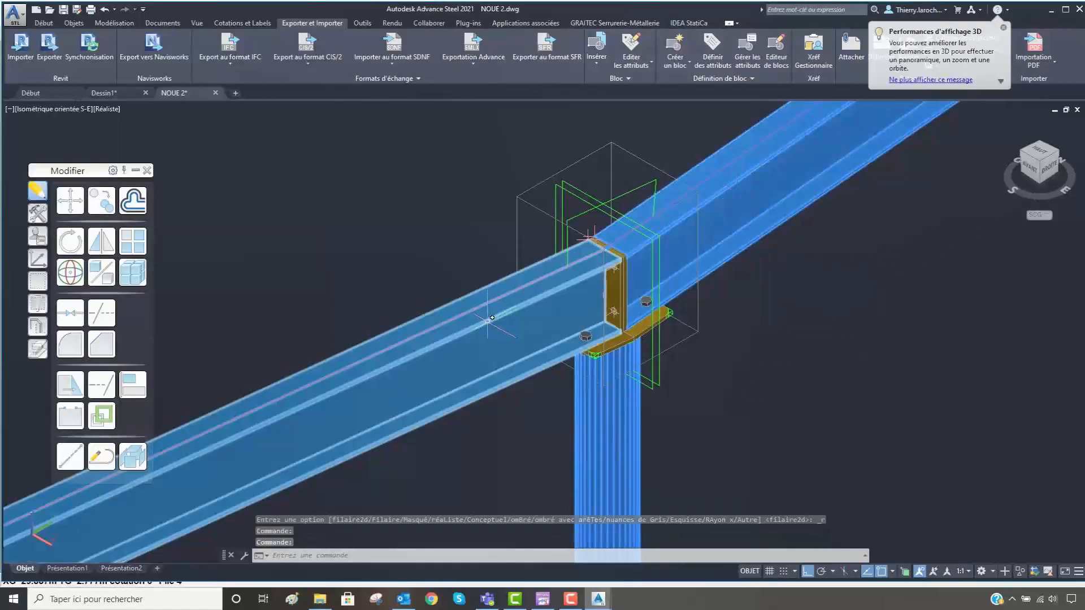
# - Review the display type of the two valley beams and the tubular column in their Advance properties
pyautogui.rightClick(412, 221)
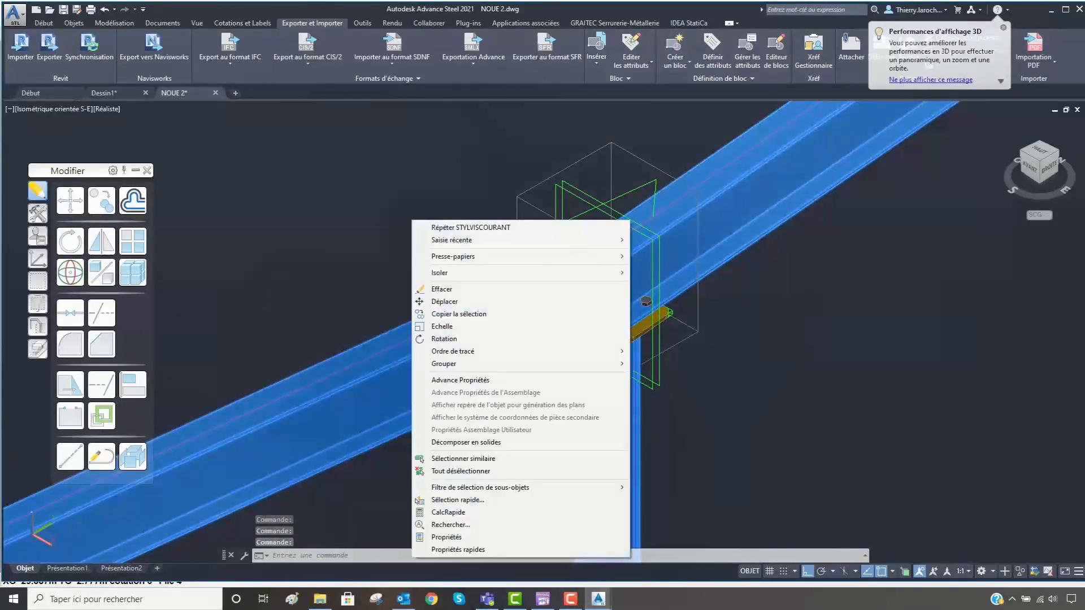
pyautogui.click(476, 381)
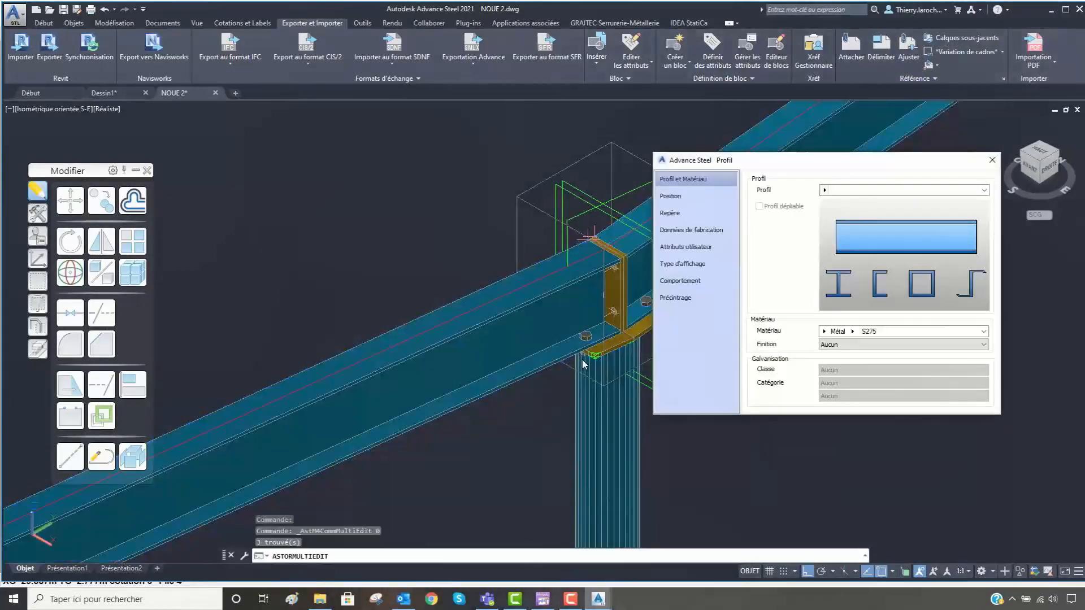
pyautogui.click(692, 265)
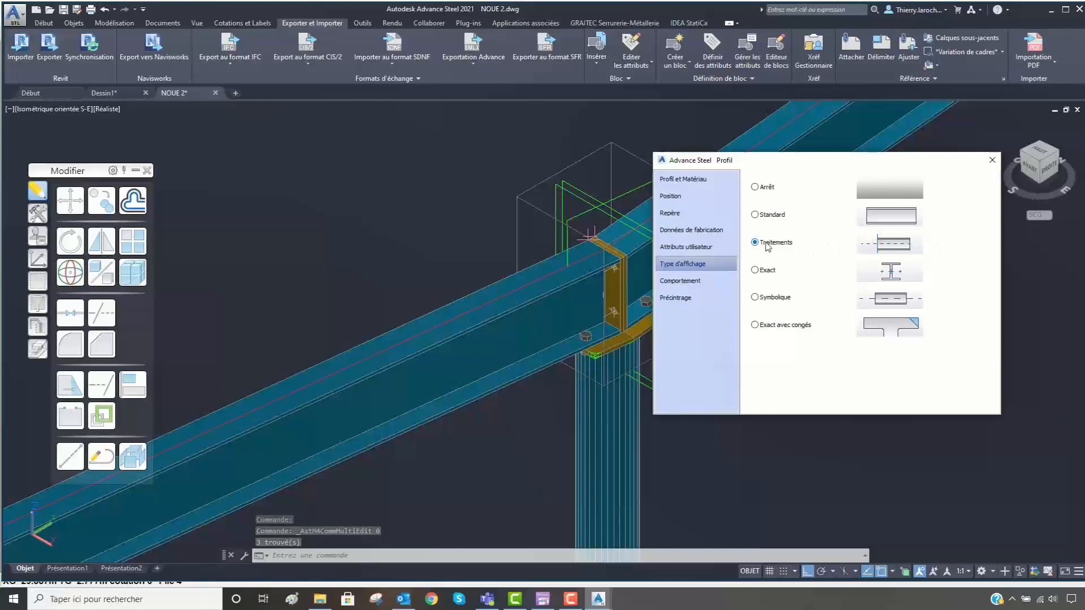
pyautogui.click(992, 160)
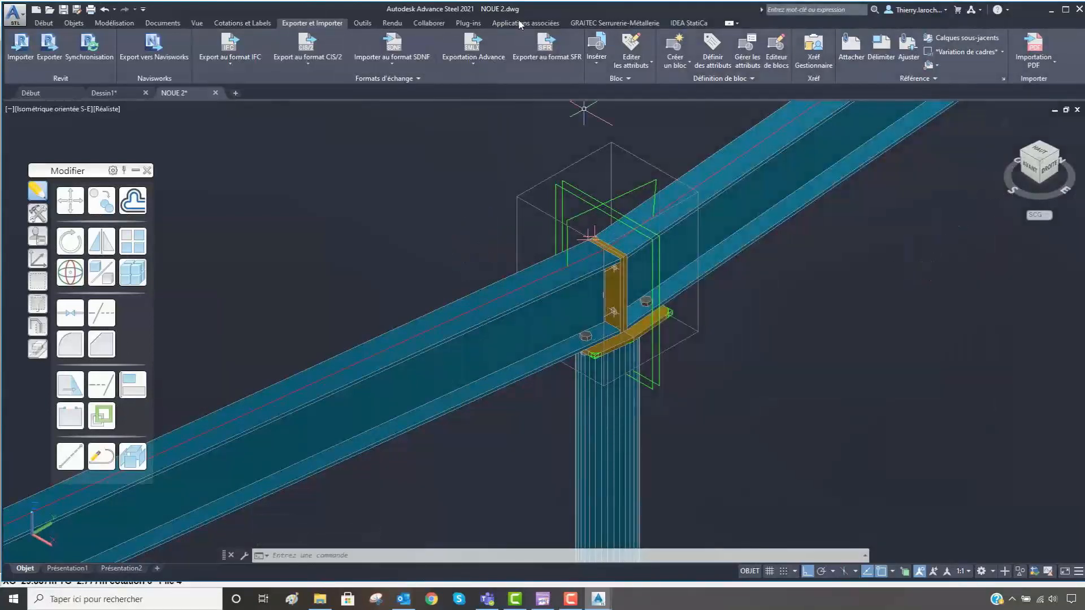
# - Start a single-connection import in the Code-check manager, with the node at the beam junction and the tubular column and both valley beams as members
pyautogui.click(690, 24)
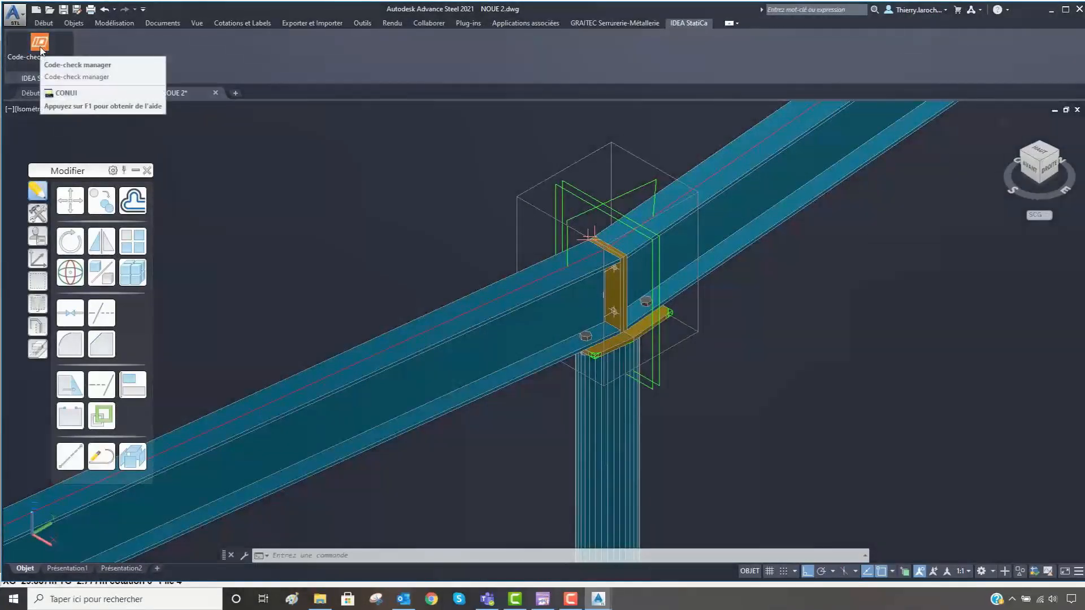
pyautogui.click(40, 50)
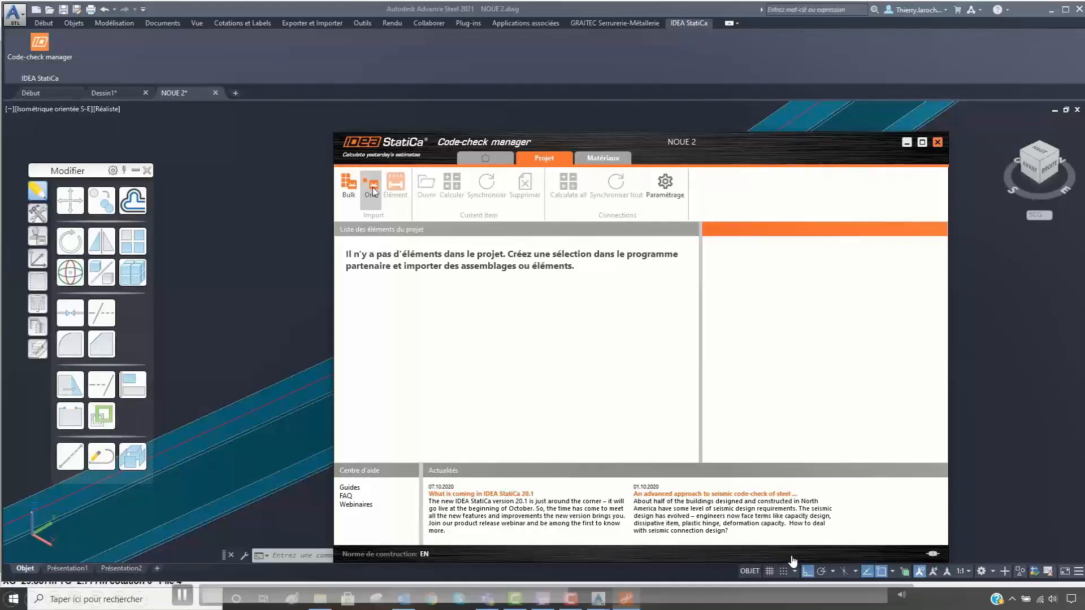
pyautogui.click(372, 186)
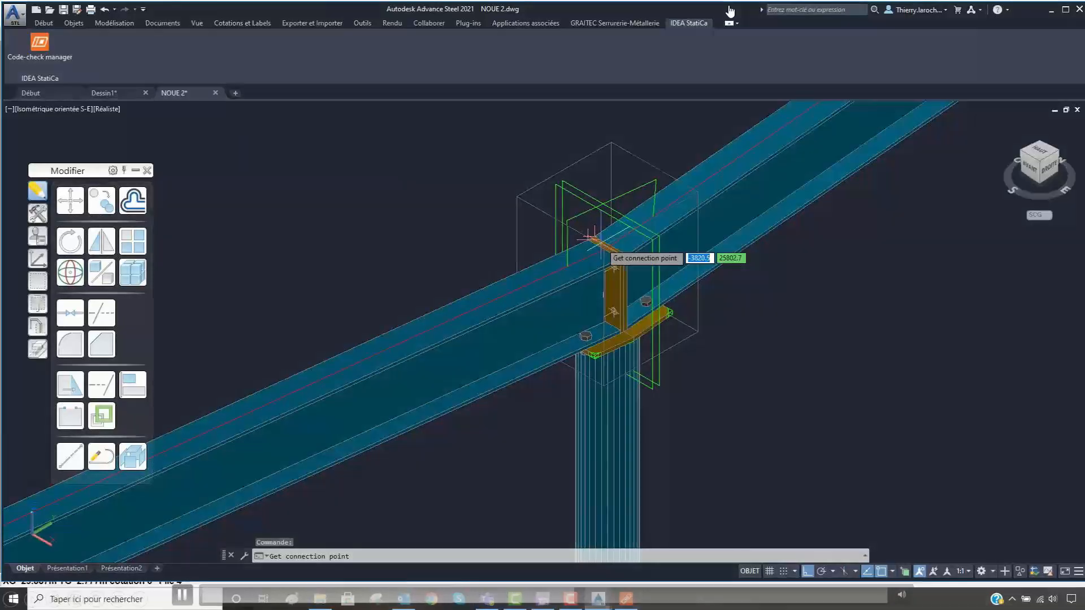
pyautogui.click(591, 240)
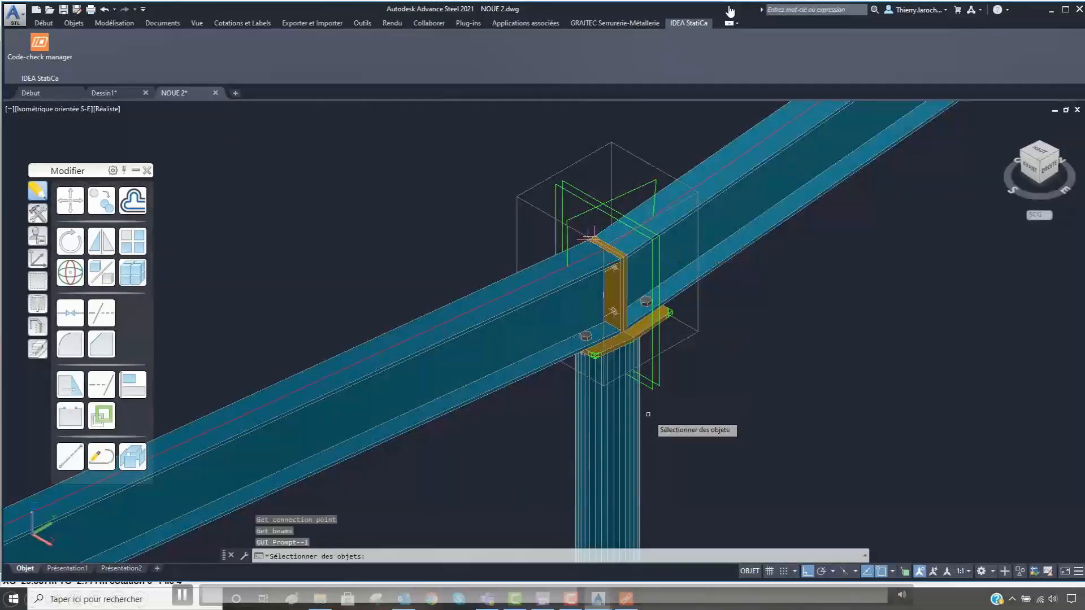
pyautogui.click(613, 426)
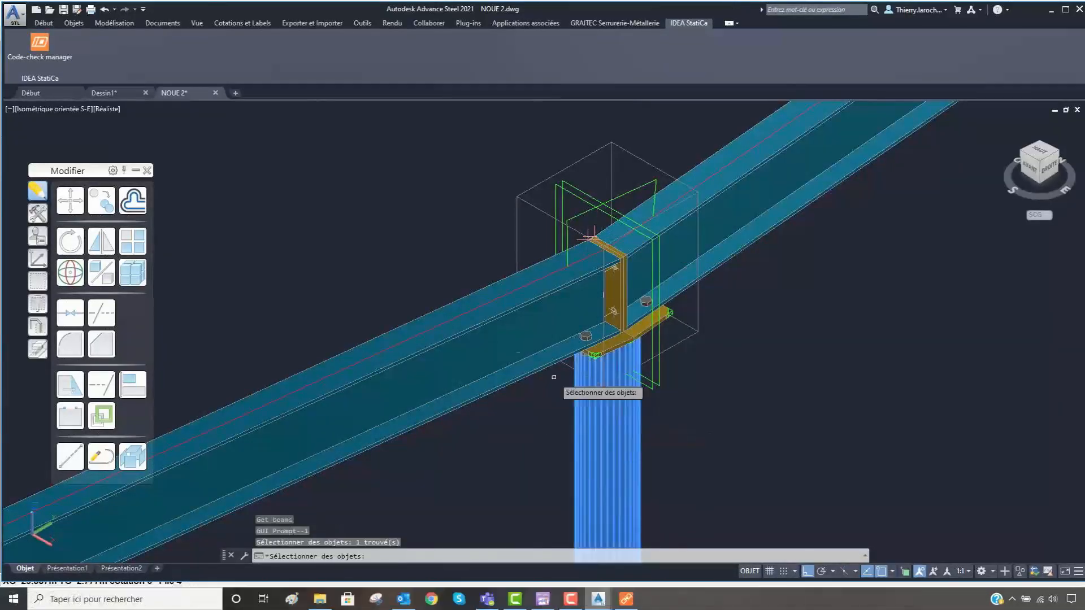
pyautogui.click(472, 319)
pyautogui.click(735, 155)
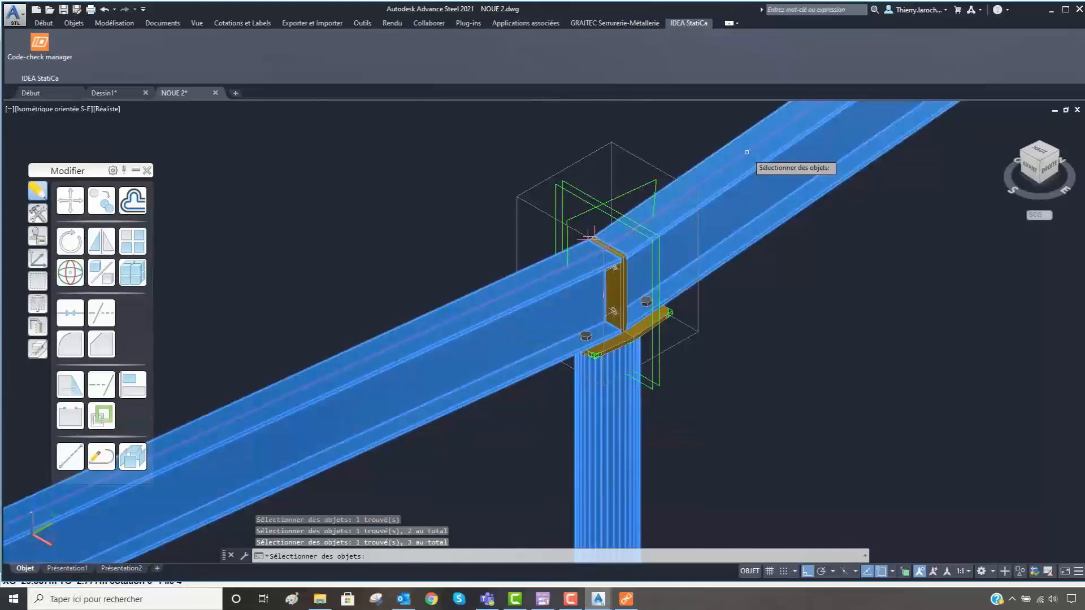
pyautogui.press('Return')
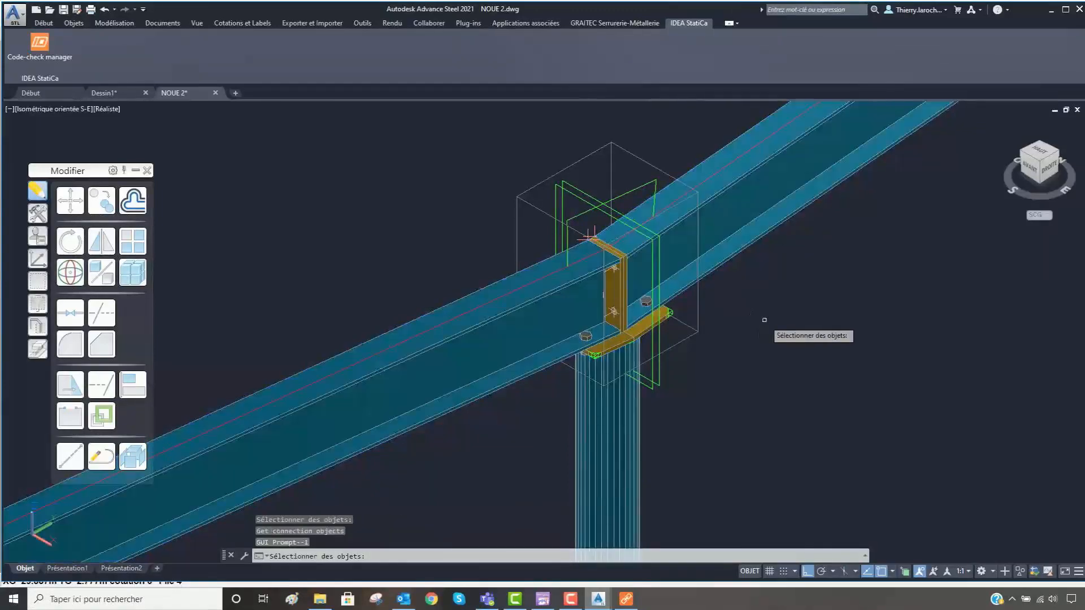
# - Select the plates, bolts and welds around the column head as connection objects and include the recommended welds in the import
pyautogui.click(462, 463)
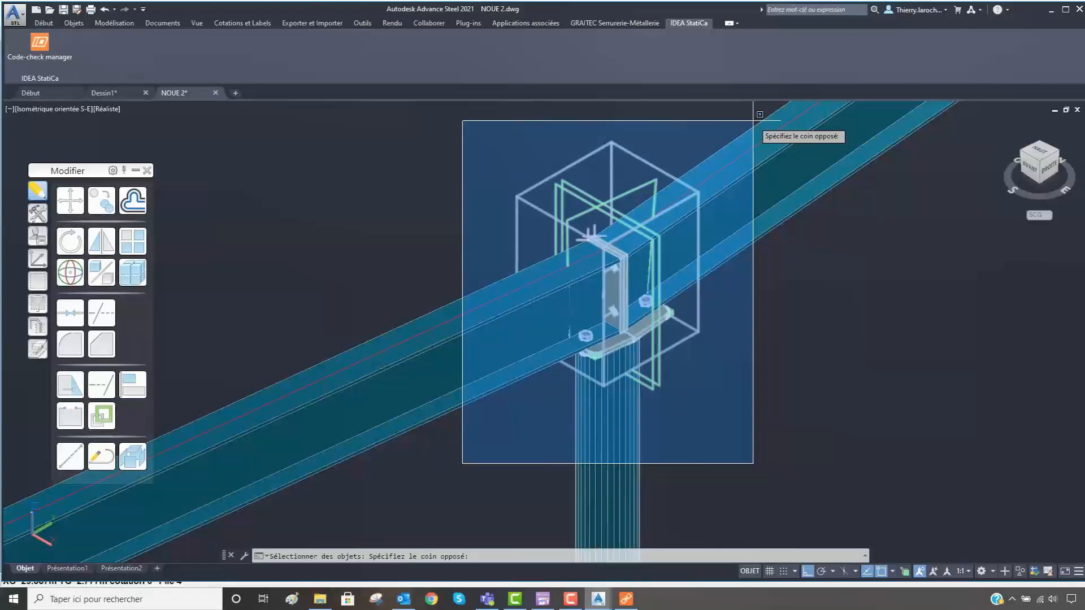
pyautogui.click(759, 114)
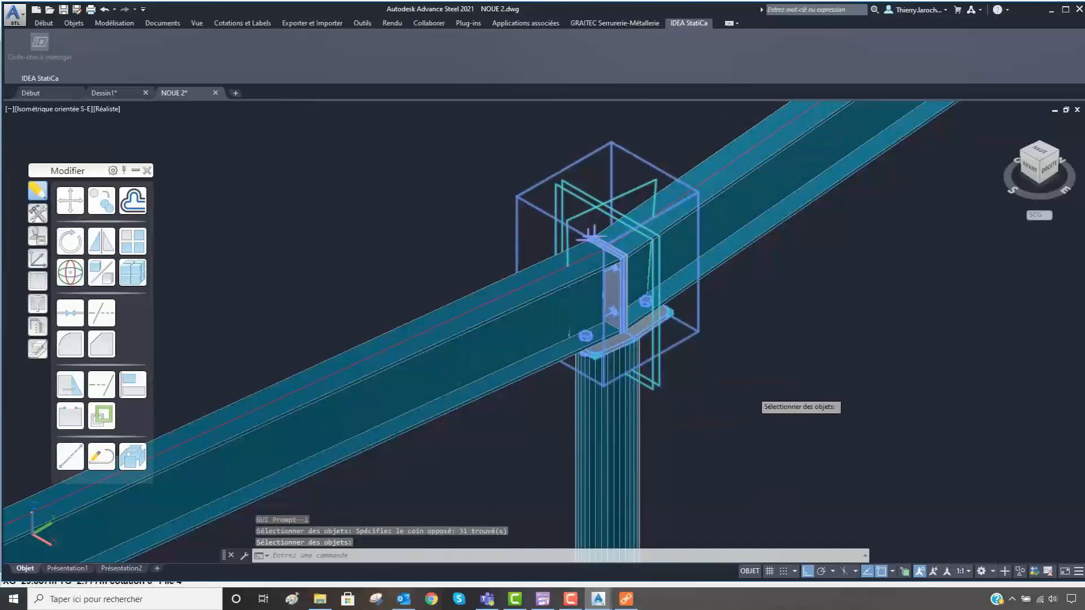
pyautogui.press('Return')
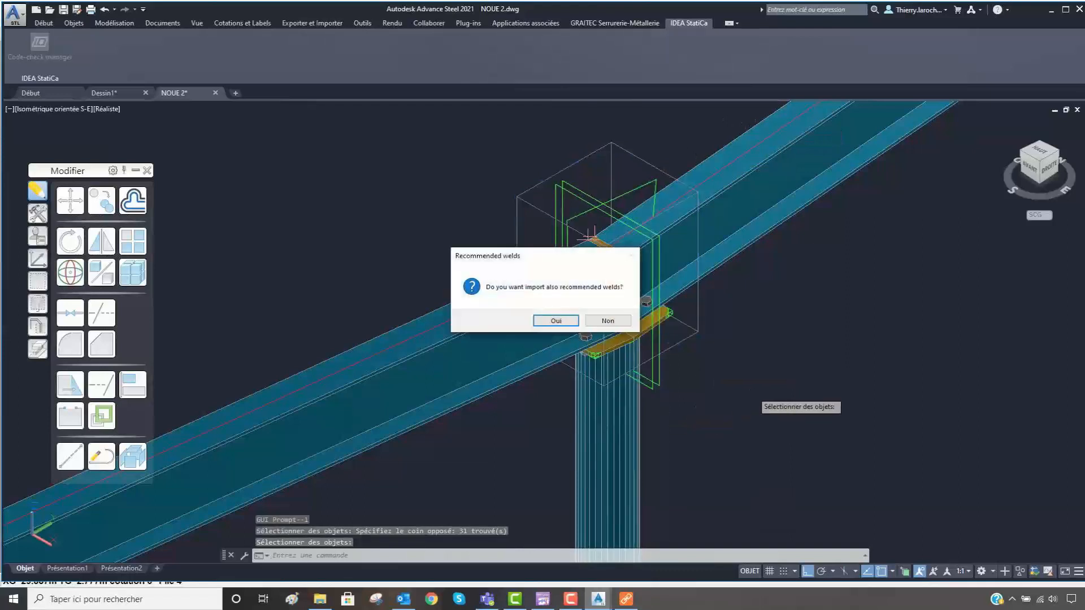
pyautogui.click(564, 319)
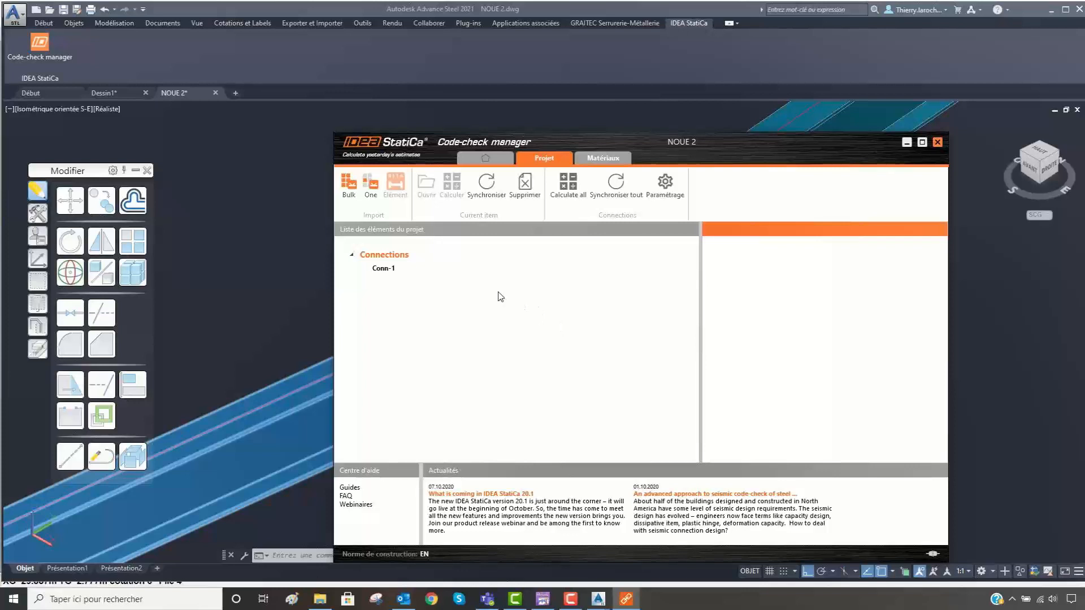
# - Open the imported connection Conn-1 in Advance Design Connection and inspect the bolted plates at the column head
pyautogui.click(392, 271)
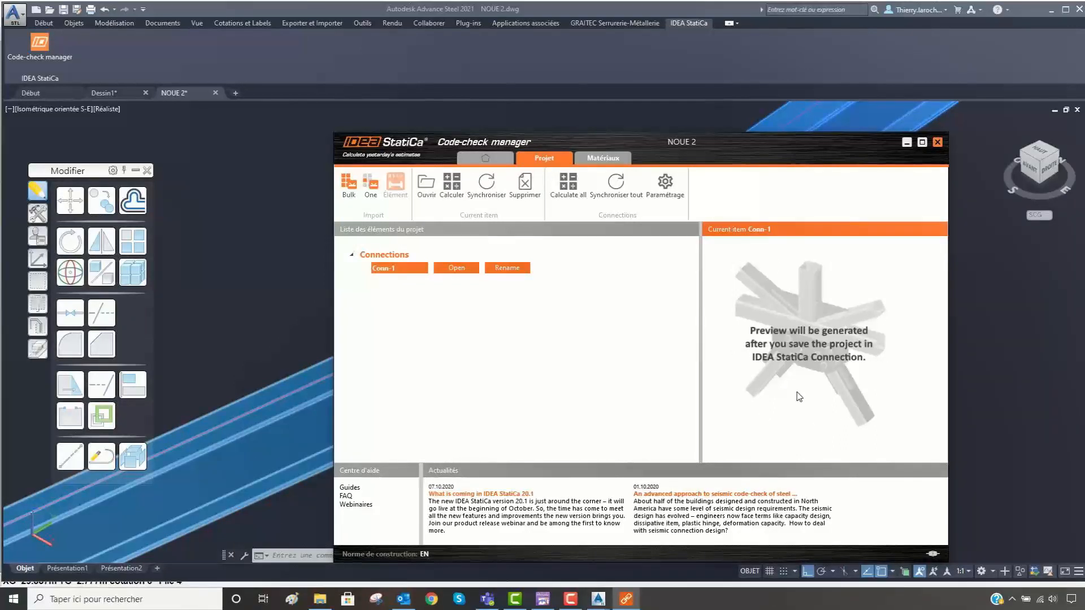
pyautogui.click(456, 269)
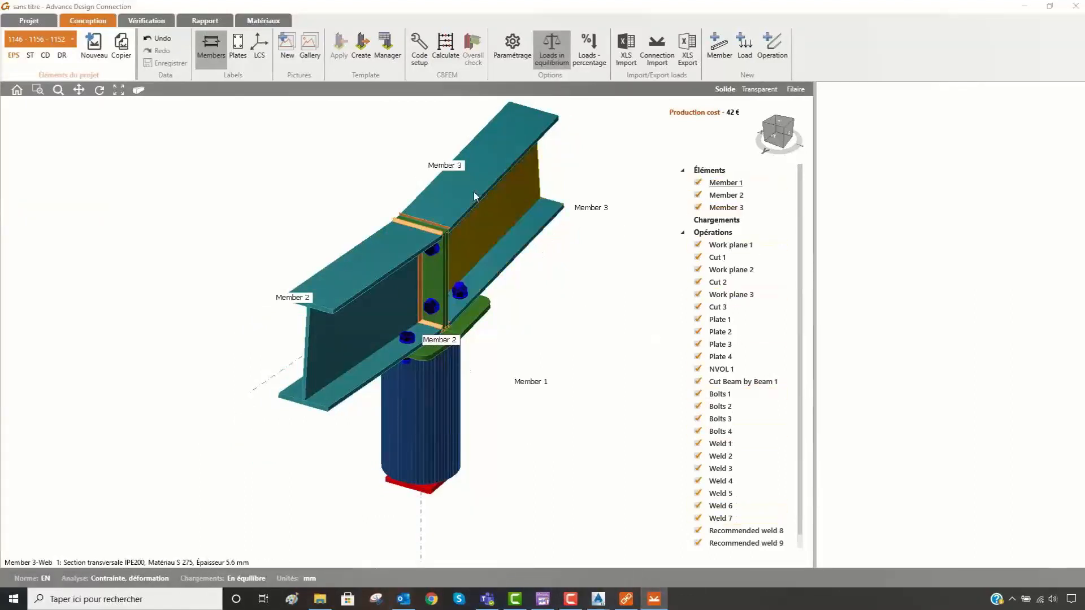
pyautogui.scroll(5, 433, 263)
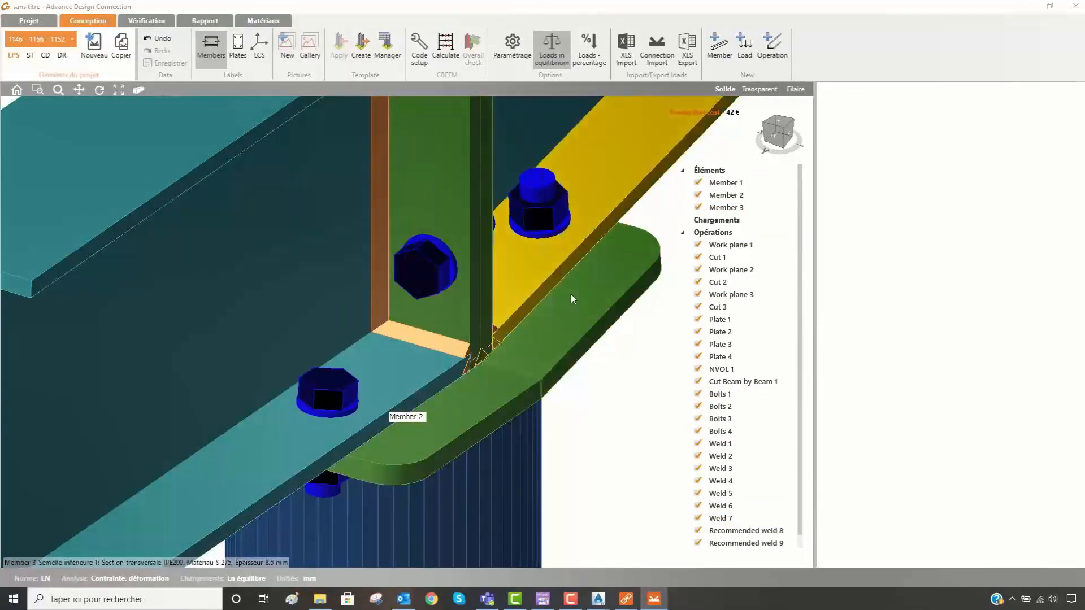
pyautogui.scroll(-3, 571, 380)
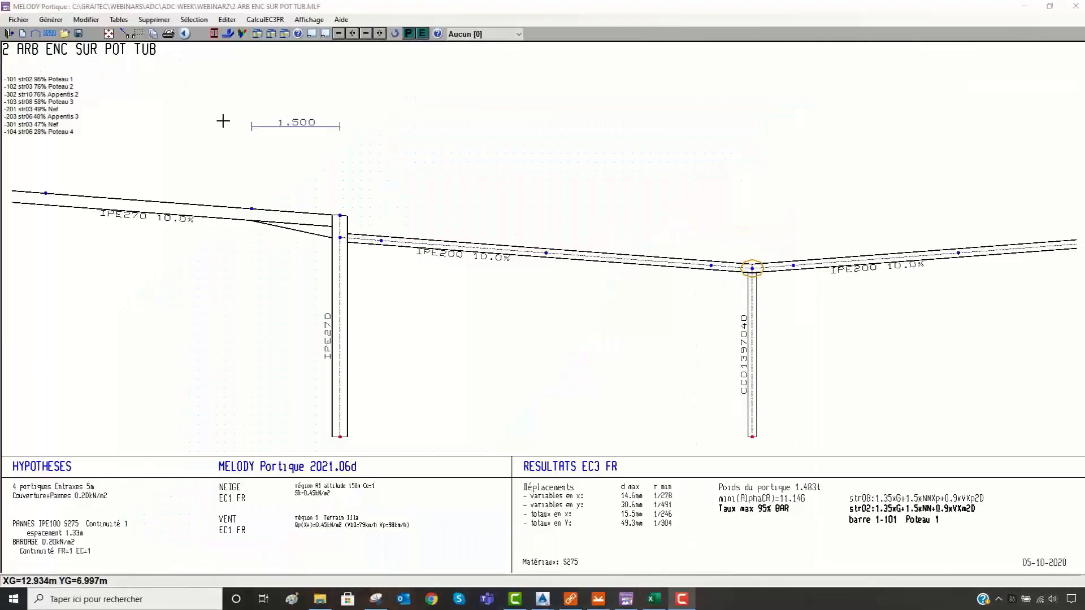
# - Switch to MELODY Portique, output the joints' maximum forces note to Word and set its page orientation to Paysage
pyautogui.click(154, 34)
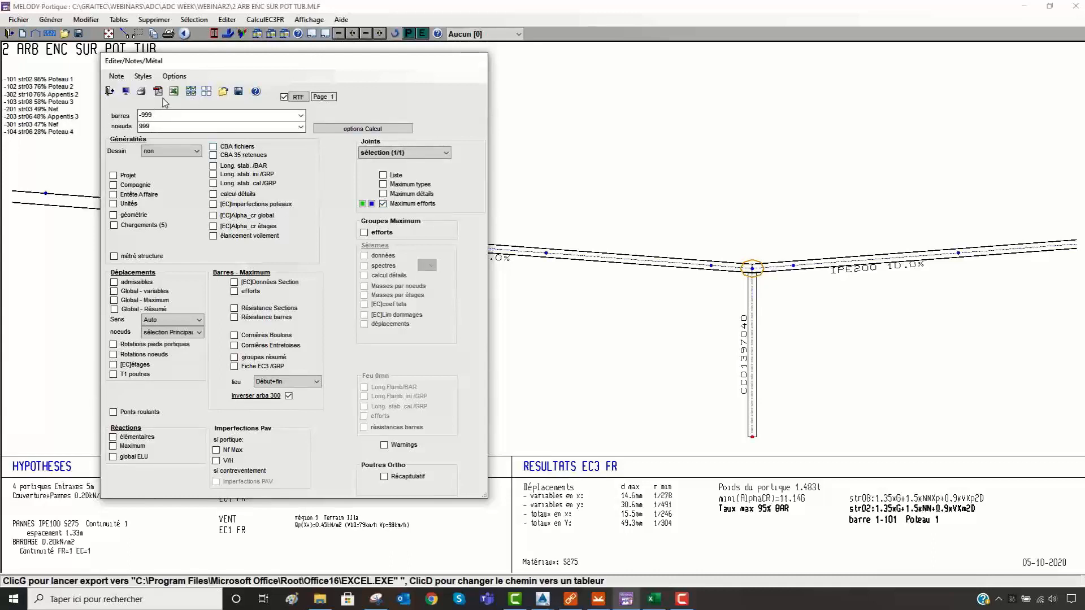
pyautogui.click(126, 92)
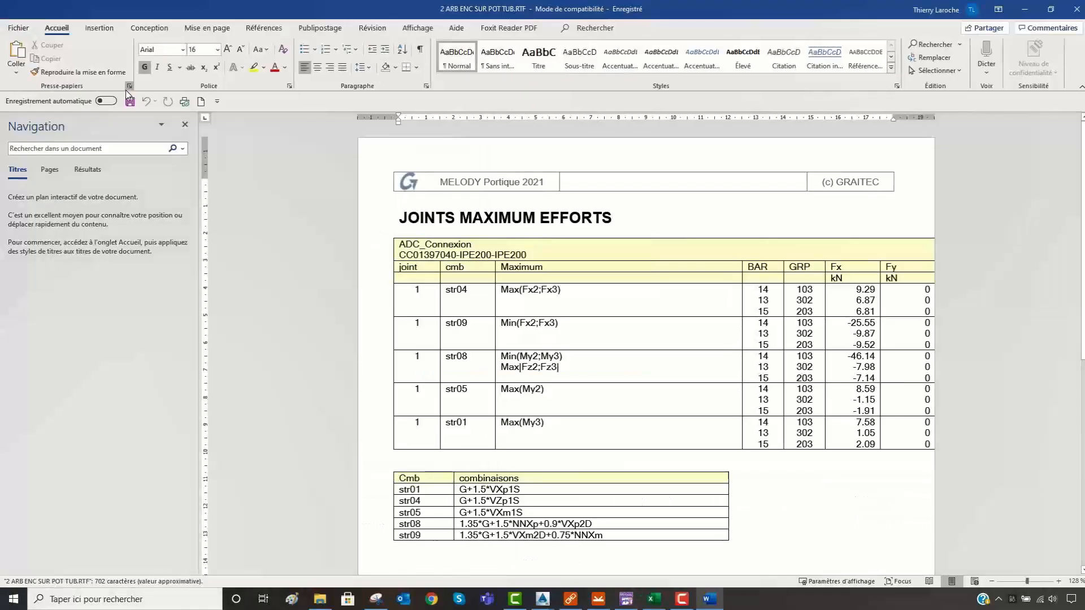
pyautogui.click(207, 28)
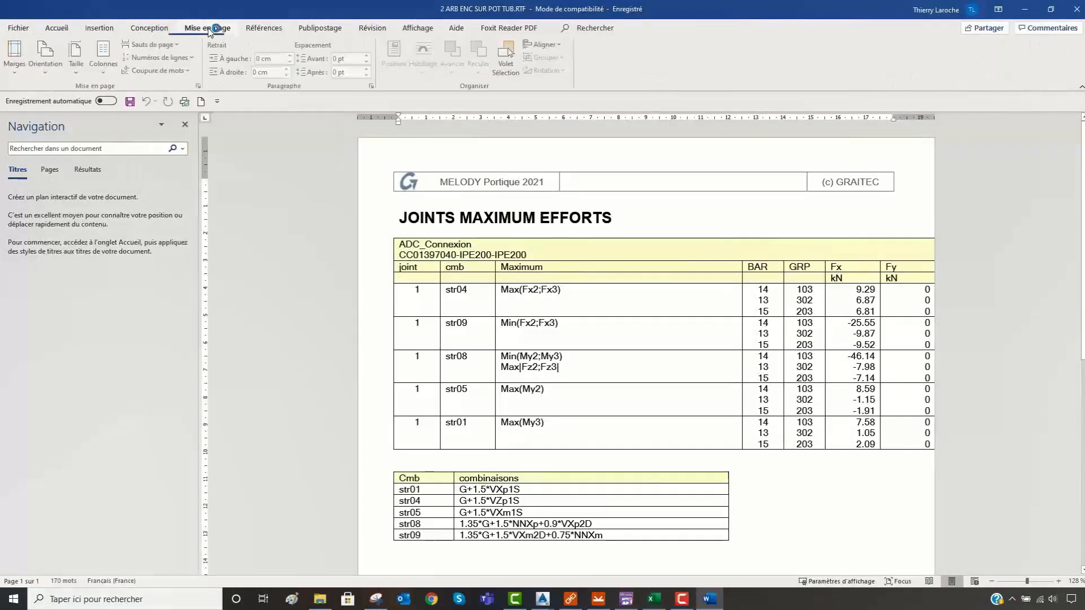
pyautogui.click(55, 75)
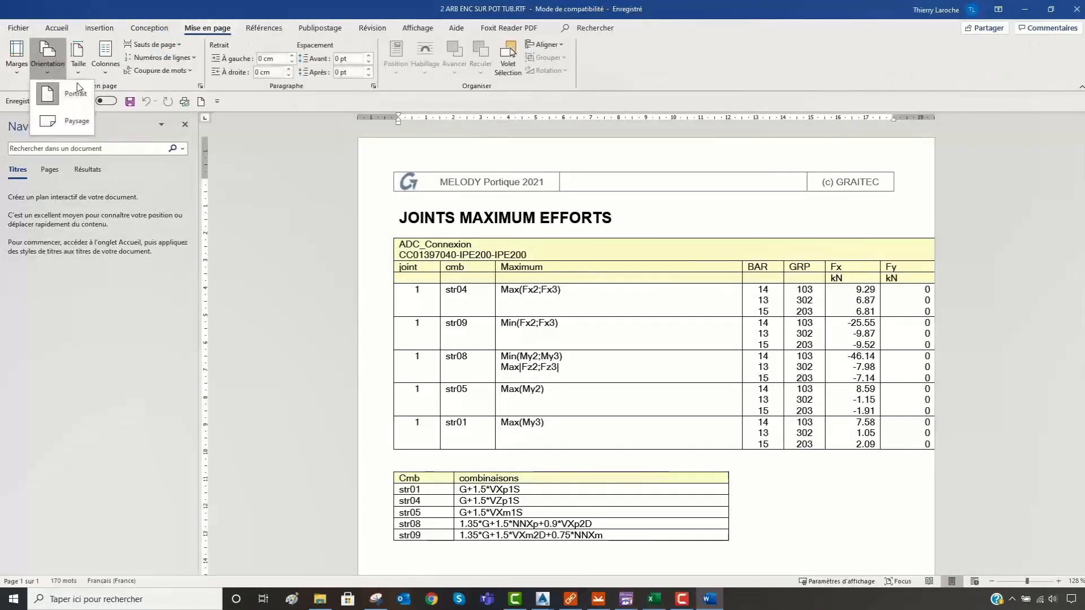
pyautogui.click(73, 117)
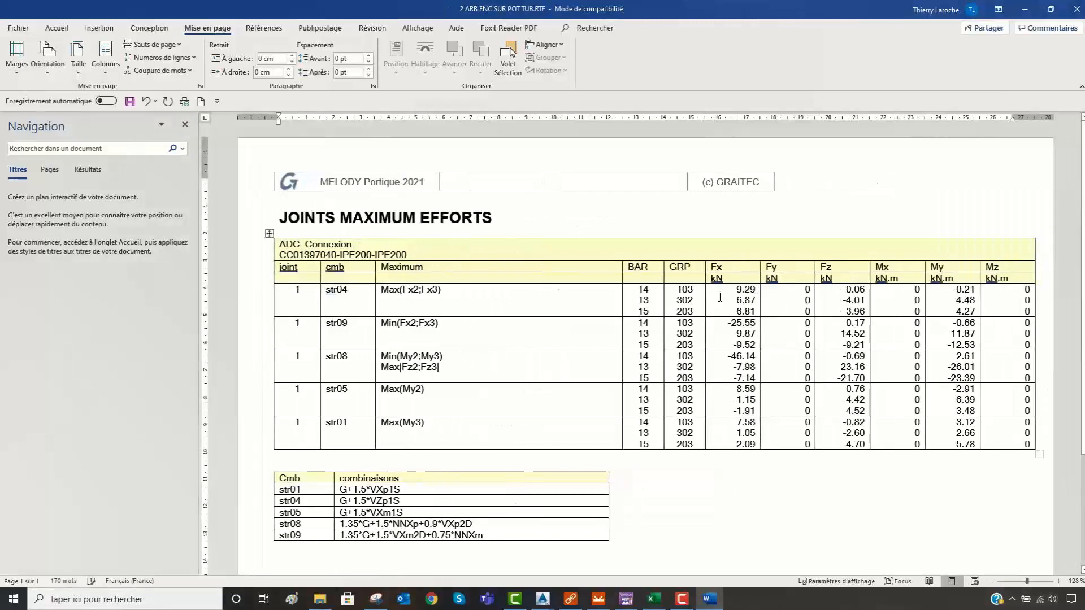
# - Copy the Fx to Mz values of all load combinations from the Word table into the empty Excel sheet at A1
pyautogui.moveTo(712, 287); pyautogui.dragTo(998, 417)
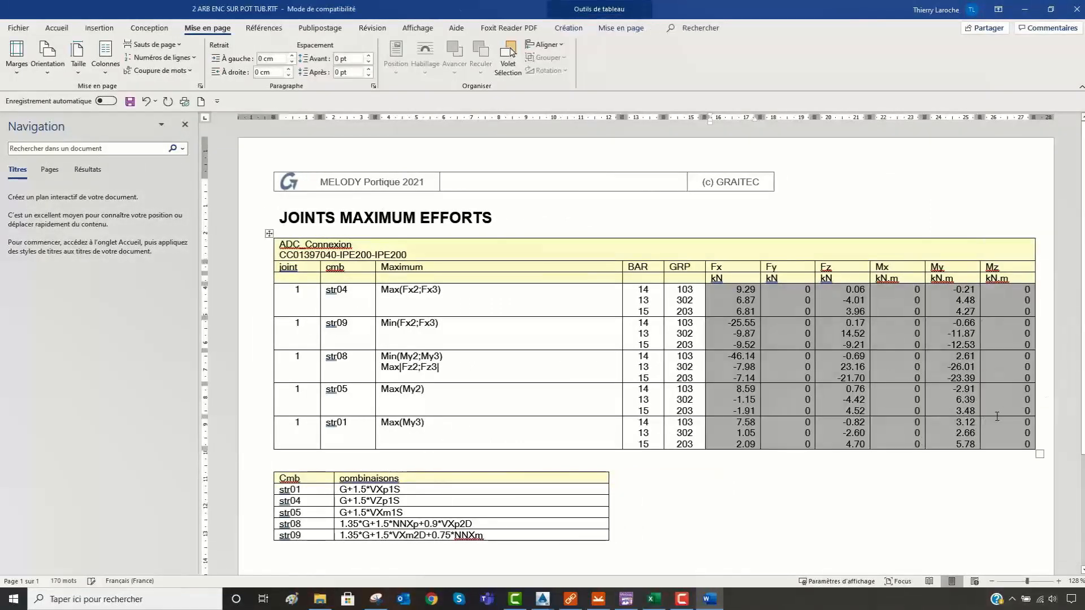
pyautogui.click(657, 602)
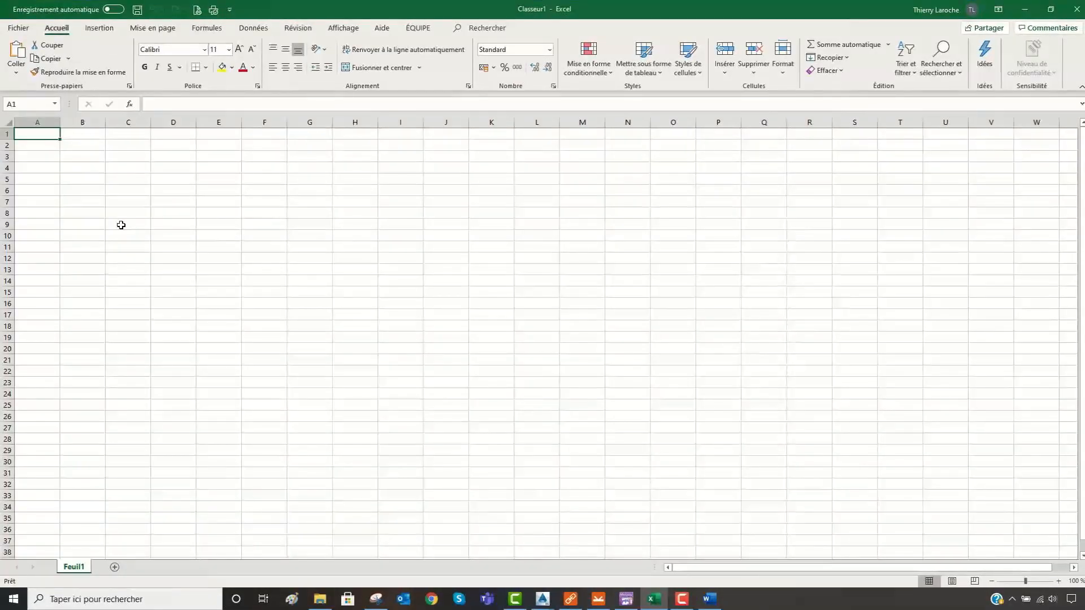
pyautogui.write('9.29\t0\t0.06\t0\t-0.21\t0 6.87\t0\t-4.01\t0\t4.48\t0 6.81\t0\t3.96\t0\t4.27\t0 -25.55\t0\t0.17\t0\t-0.66\t0 -9.87\t0\t14.52\t0\t-11.87\t0 -9.52\t0\t-9.21\t0\t-12.53\t0 -46.14\t0\t-0.69\t0\t2.61\t0 -7.98\t0\t23.16\t0\t-26.01\t0 -7.14\t0\t-21.7\t0\t-23.39\t0 8.59\t0\t0.76\t0\t-2.91\t0 -1.15\t0\t-4.42\t0\t6.39\t0 -1.91\t0\t4.52\t0\t3.48\t0 7.58\t0\t-0.82\t0\t3.12\t0 1.05\t0\t-2.6\t0\t2.66\t0 2.09\t0\t4.7\t0\t5.78\t0')
pyautogui.click(596, 182)
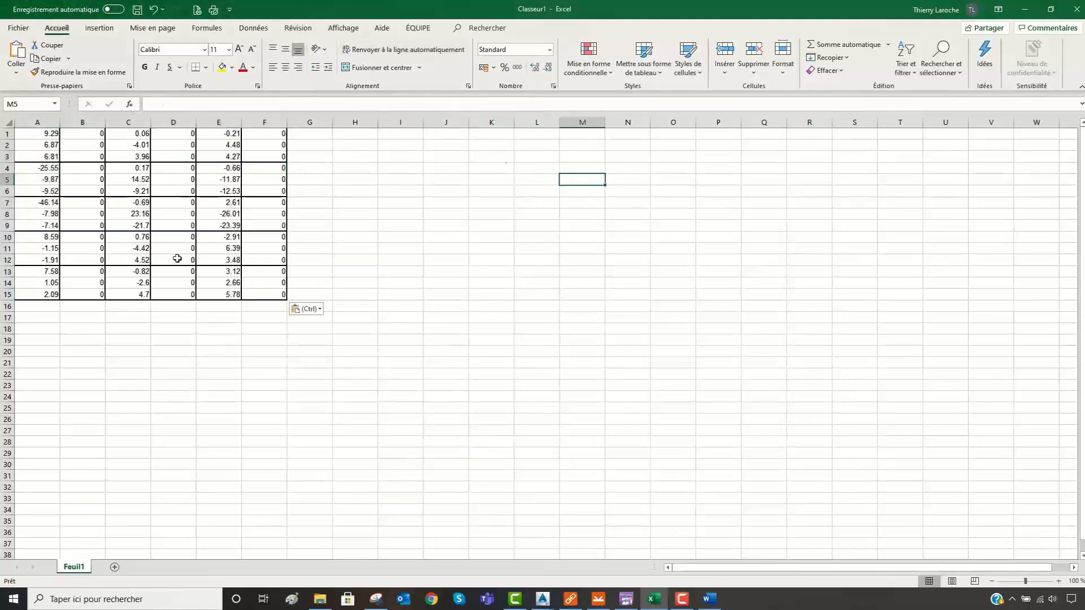
# - Copy Excel range A1:F15 and import it into Advance Design Connection as load effects starting at Member 1's N value, replacing the existing loads
pyautogui.moveTo(46, 134); pyautogui.dragTo(256, 295)
pyautogui.hotkey('ctrl', 'c')
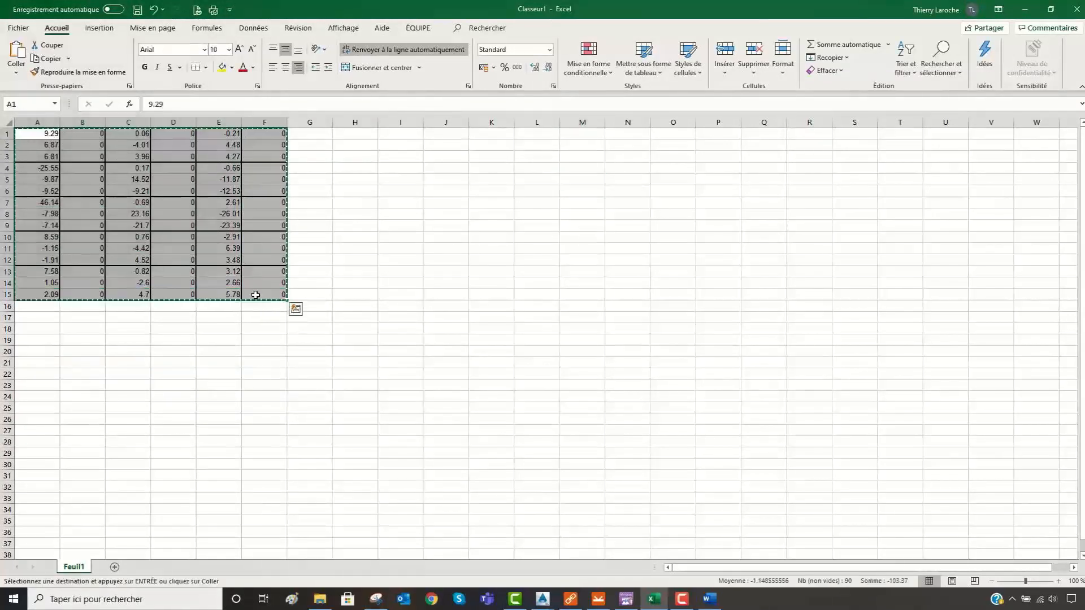
pyautogui.click(599, 600)
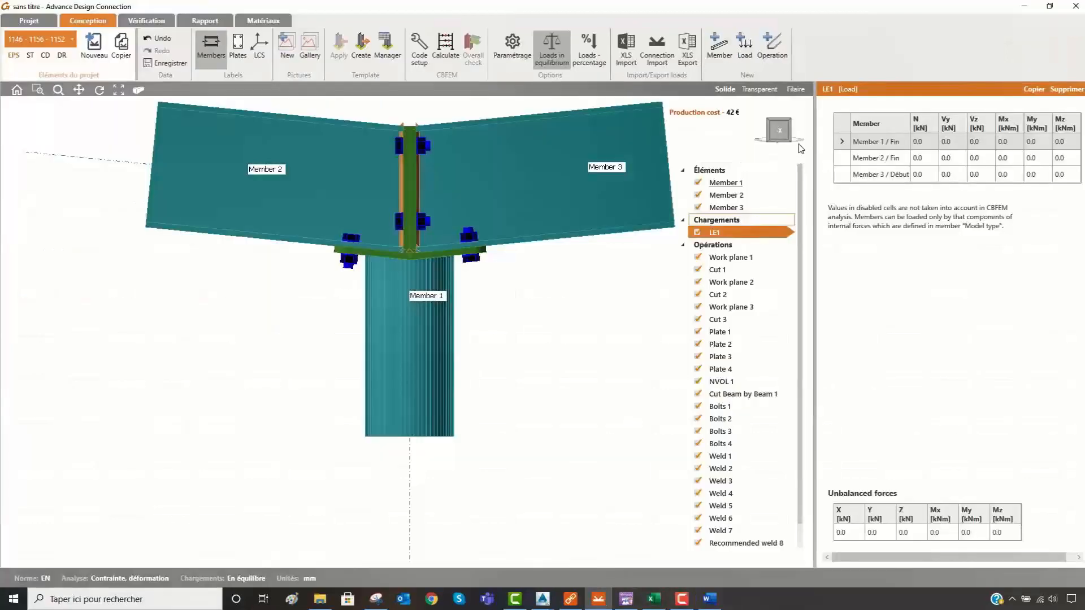
pyautogui.click(626, 53)
pyautogui.click(455, 211)
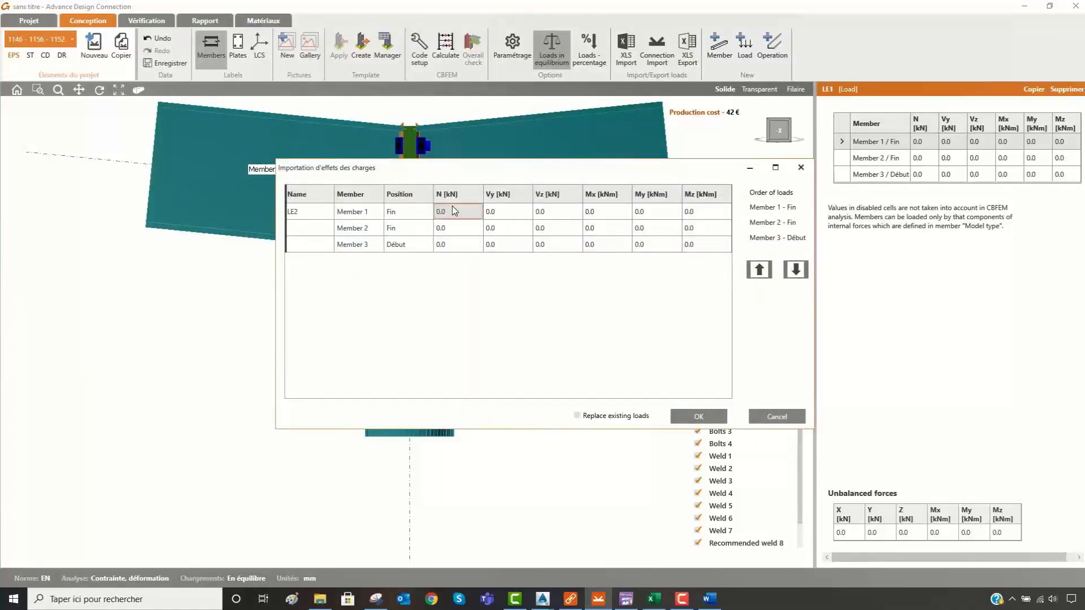
pyautogui.hotkey('ctrl', 'v')
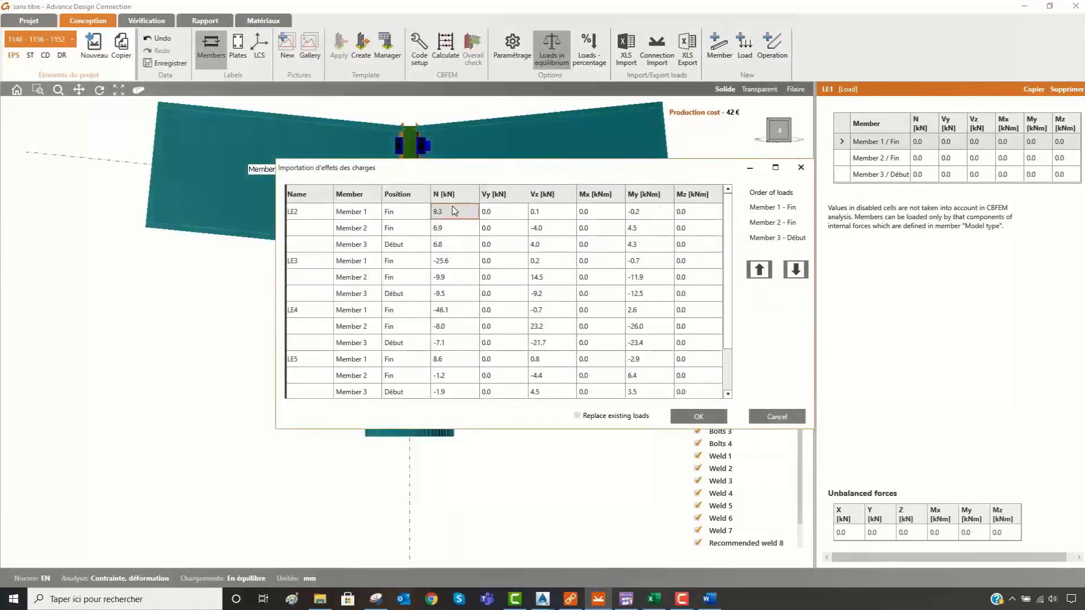
pyautogui.click(577, 416)
pyautogui.click(700, 416)
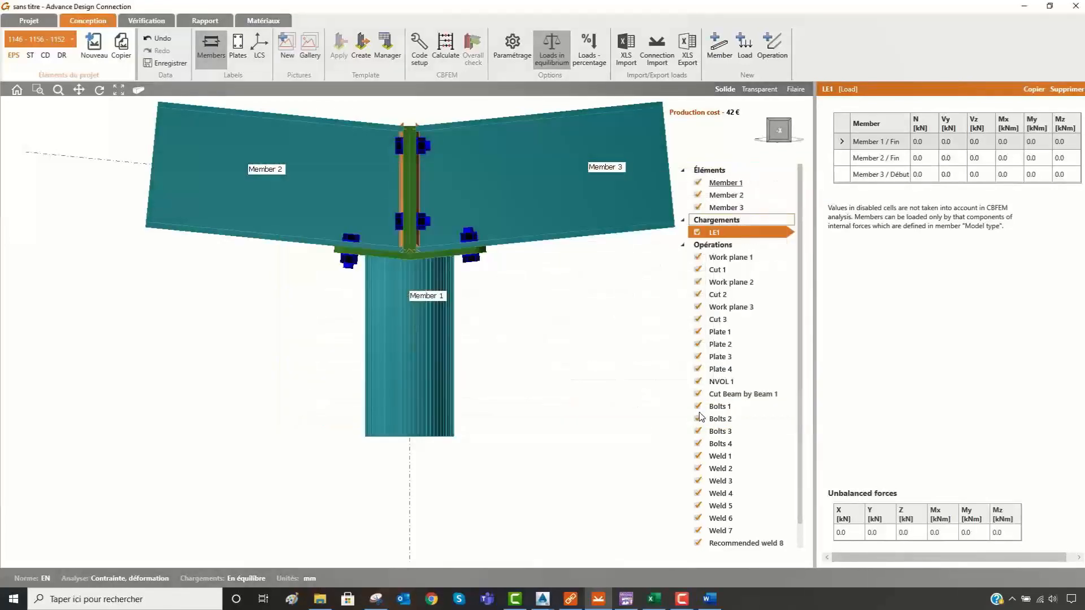
# - Display load effect LE1 and deactivate LE2, LE3, LE4 and LE5 so that only LE1 is active
pyautogui.click(721, 235)
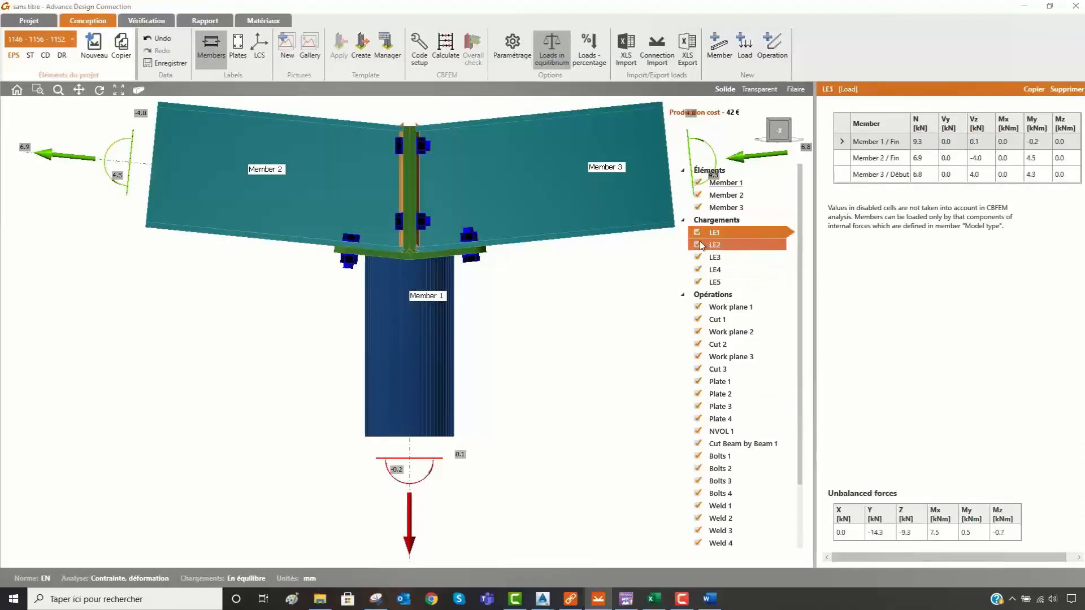
pyautogui.click(697, 245)
pyautogui.click(698, 257)
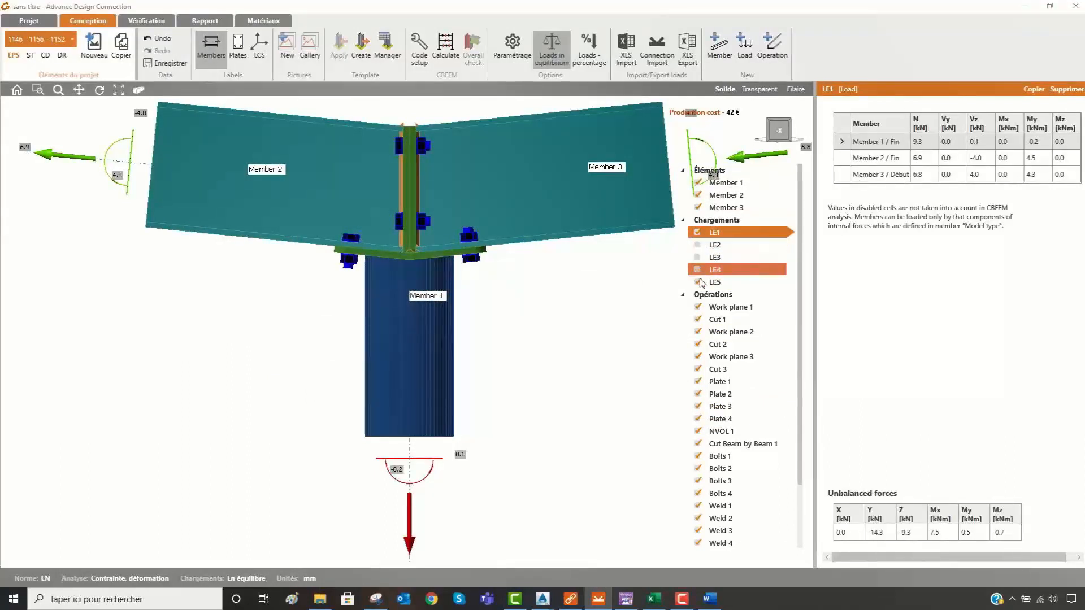
pyautogui.click(699, 282)
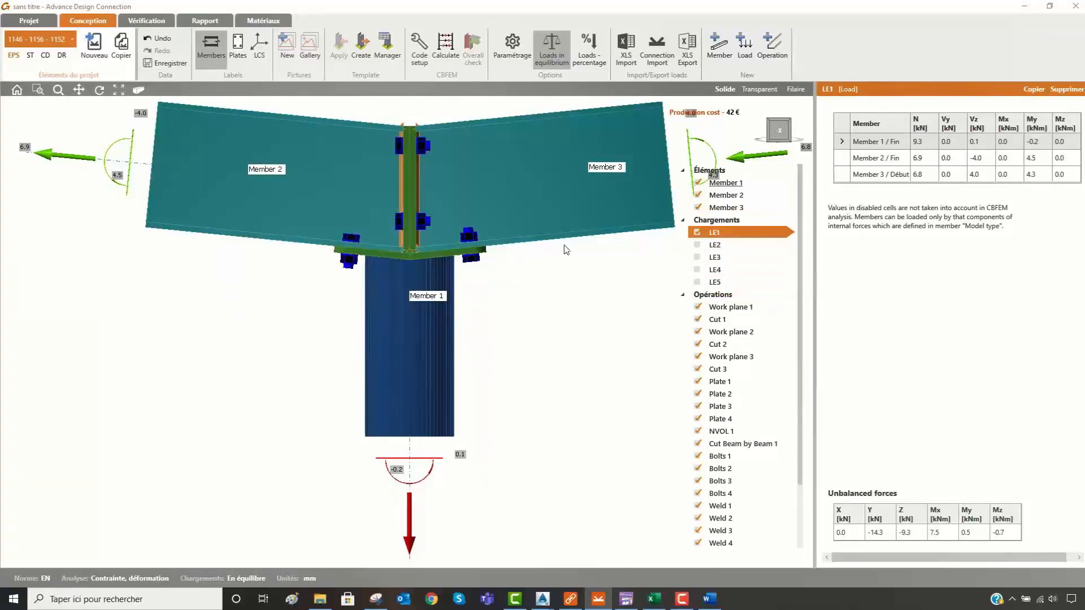
# - Calculate the connection and open the detailed verification of its members and plates
pyautogui.click(446, 47)
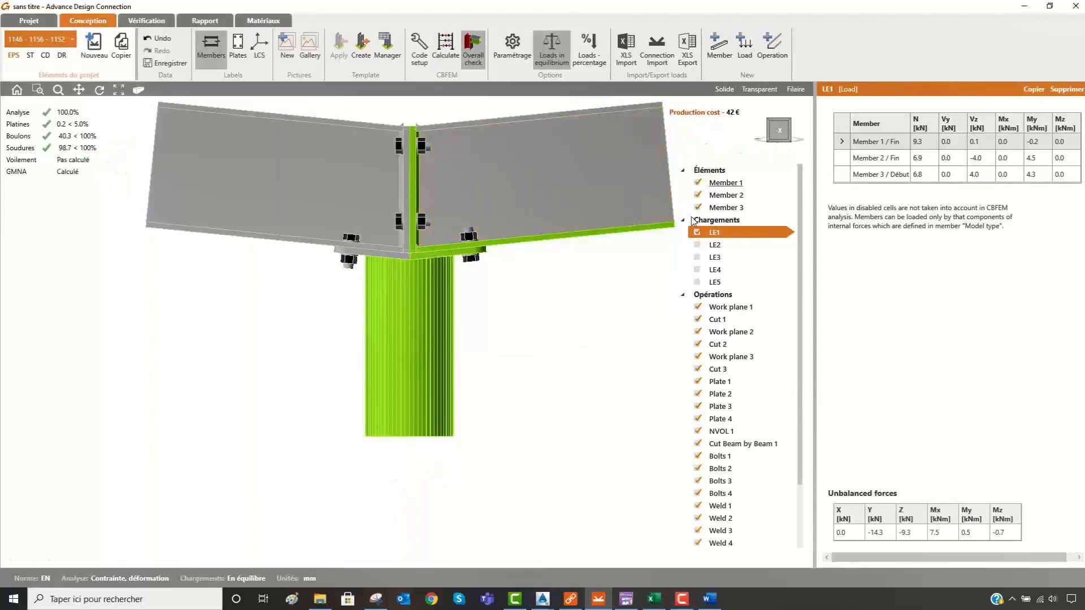
pyautogui.click(407, 376)
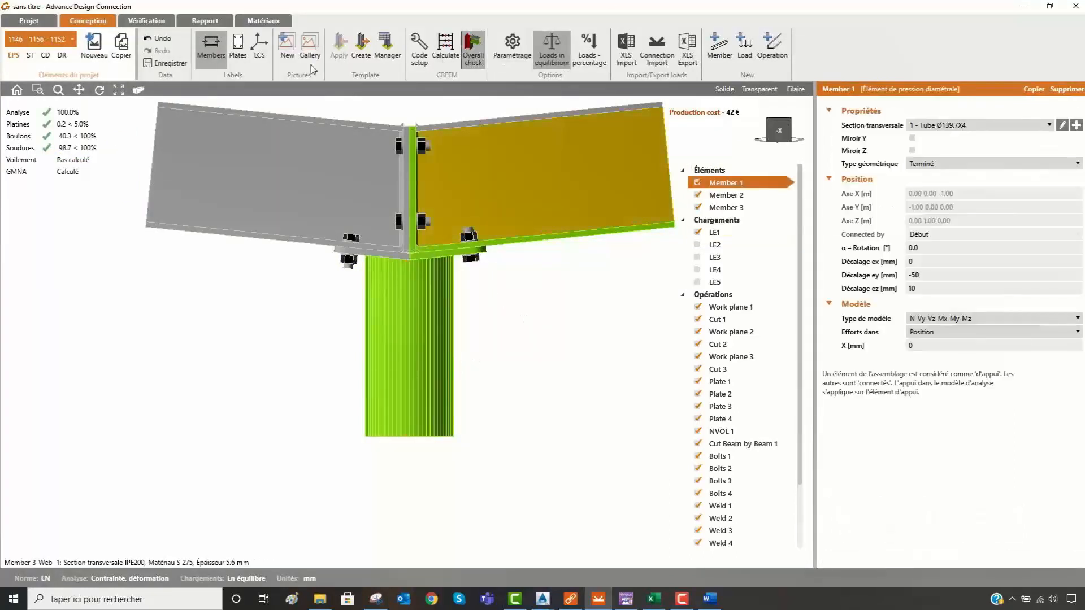
pyautogui.click(146, 21)
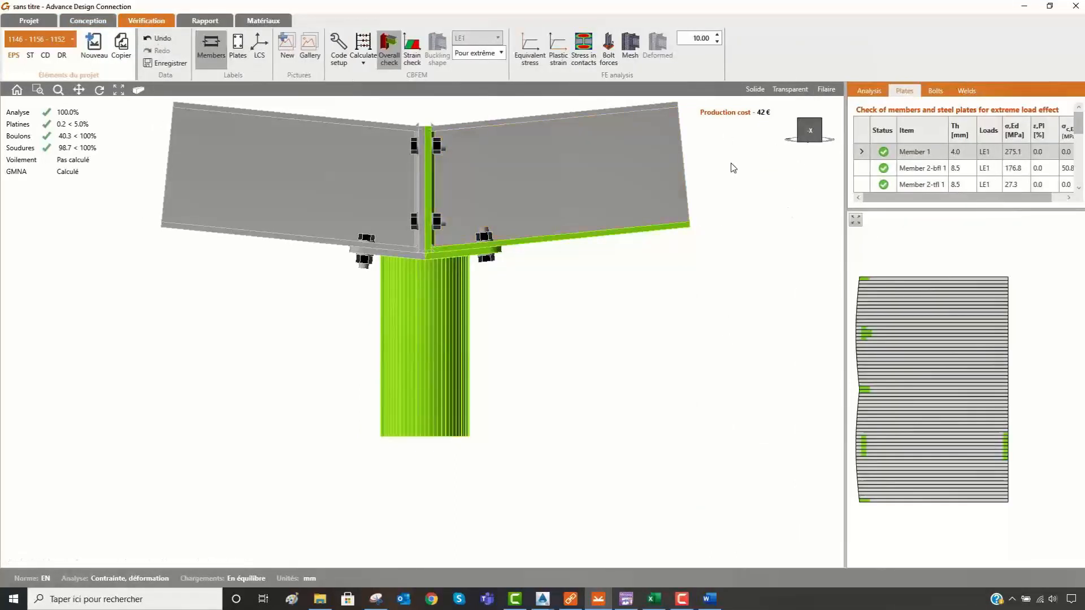
# - Display the equivalent stresses and the bolt forces on the calculated connection for the extreme load effect
pyautogui.click(530, 51)
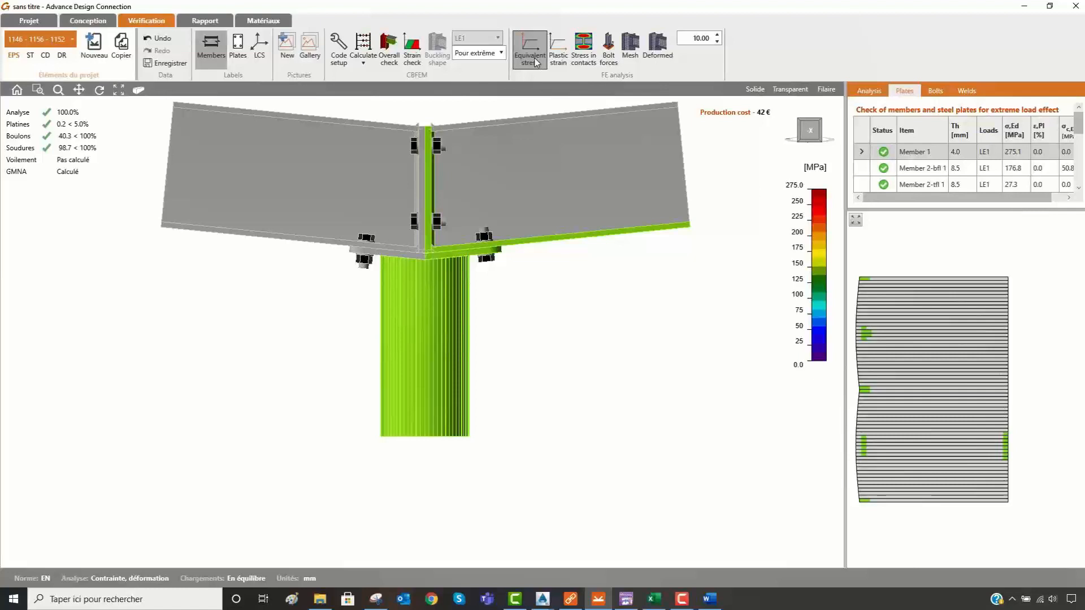
pyautogui.click(609, 54)
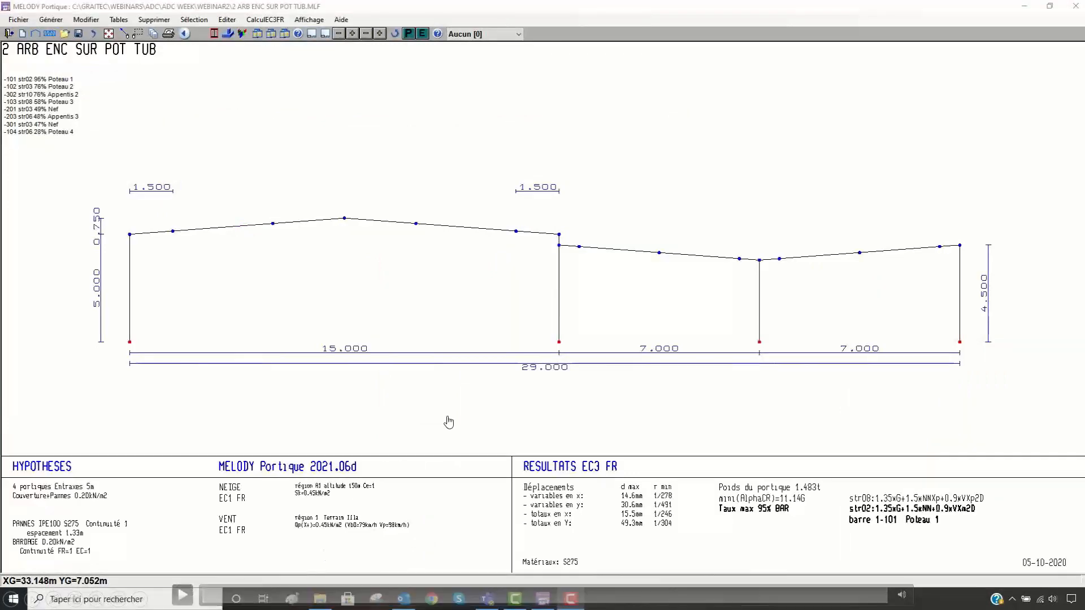
pyautogui.rightClick(482, 383)
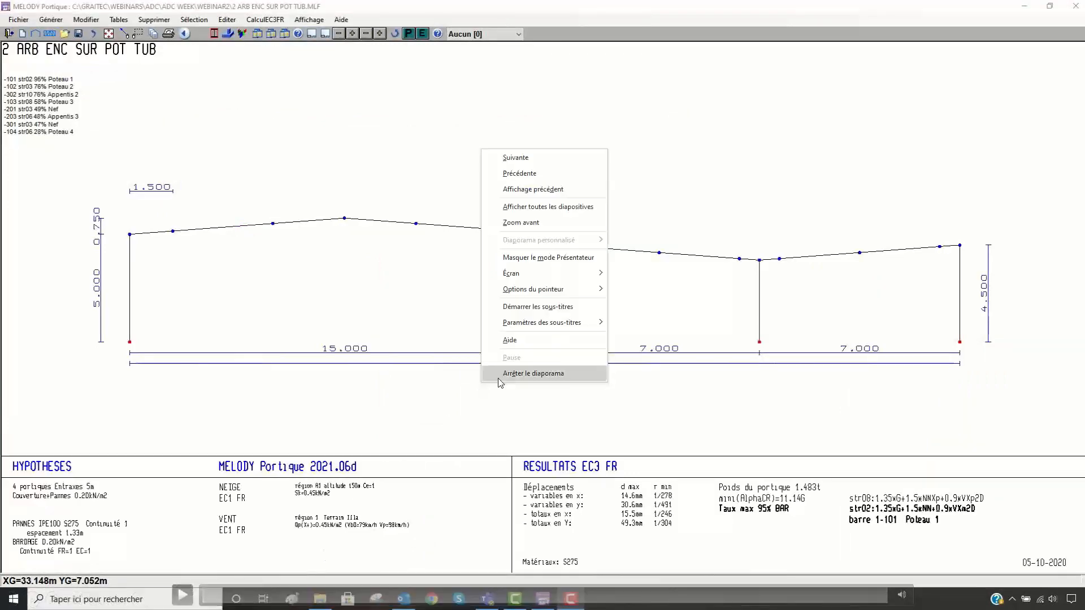
pyautogui.click(528, 161)
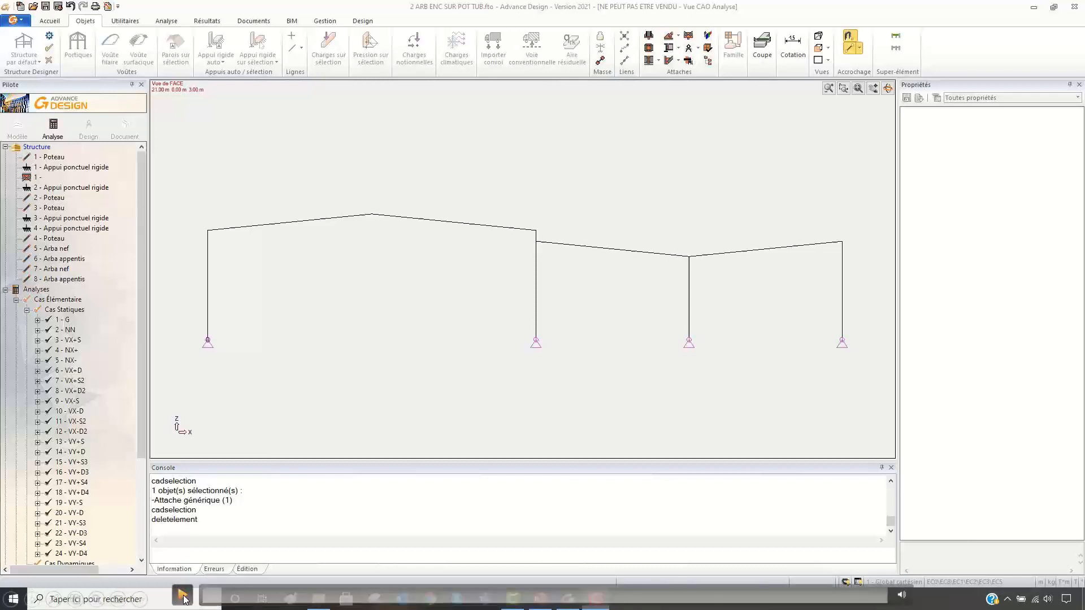
pyautogui.click(183, 596)
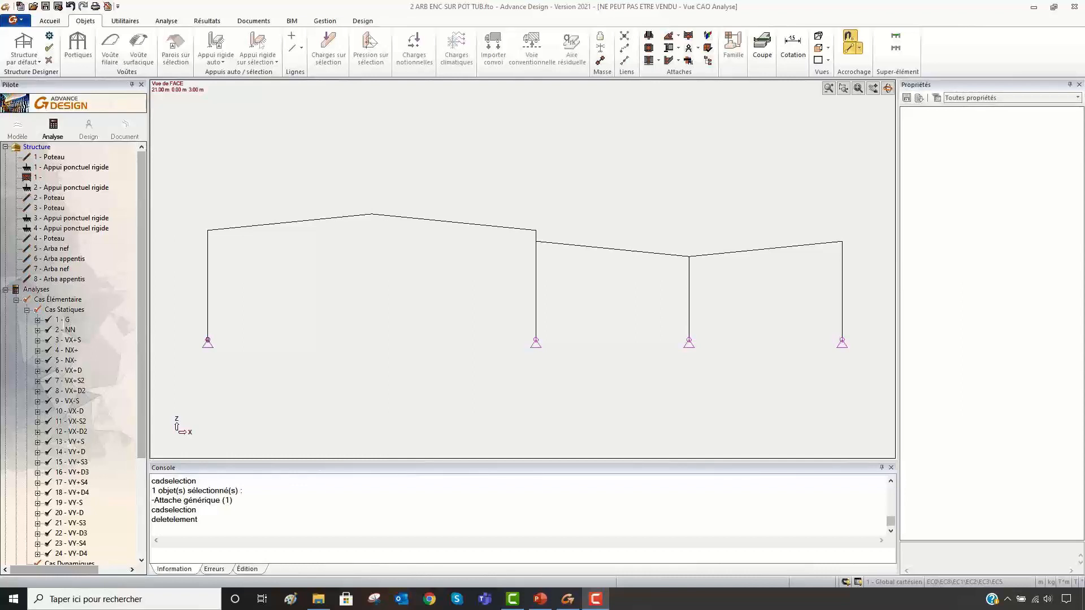
# - In Advance Design, create a generic joint linking the tubular column and both lean-to beams at the valley node, and save the model
pyautogui.click(689, 36)
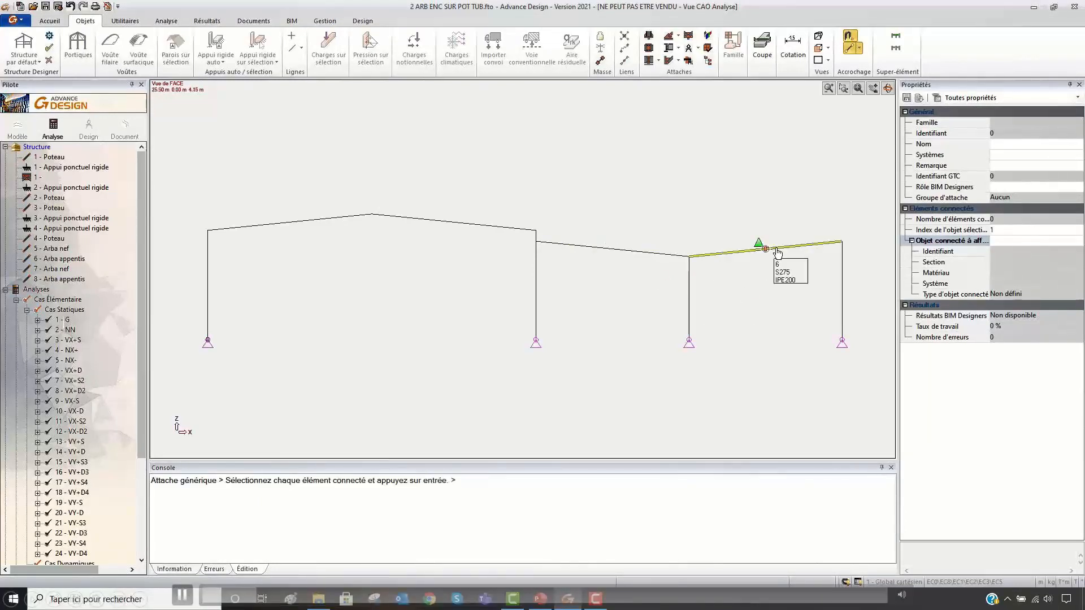
pyautogui.press('Return')
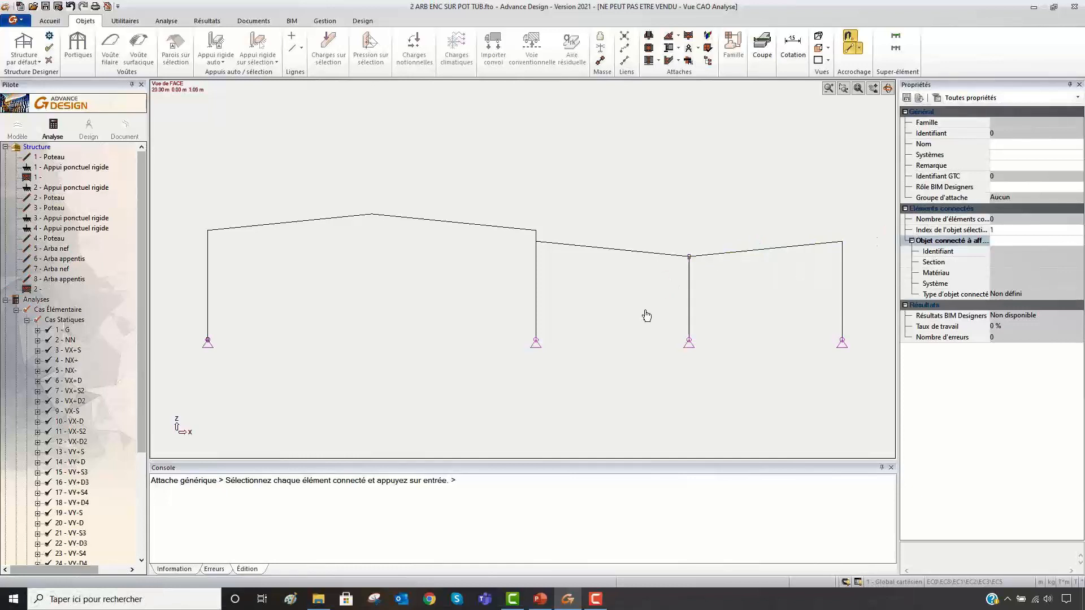
pyautogui.press('Escape')
pyautogui.click(689, 255)
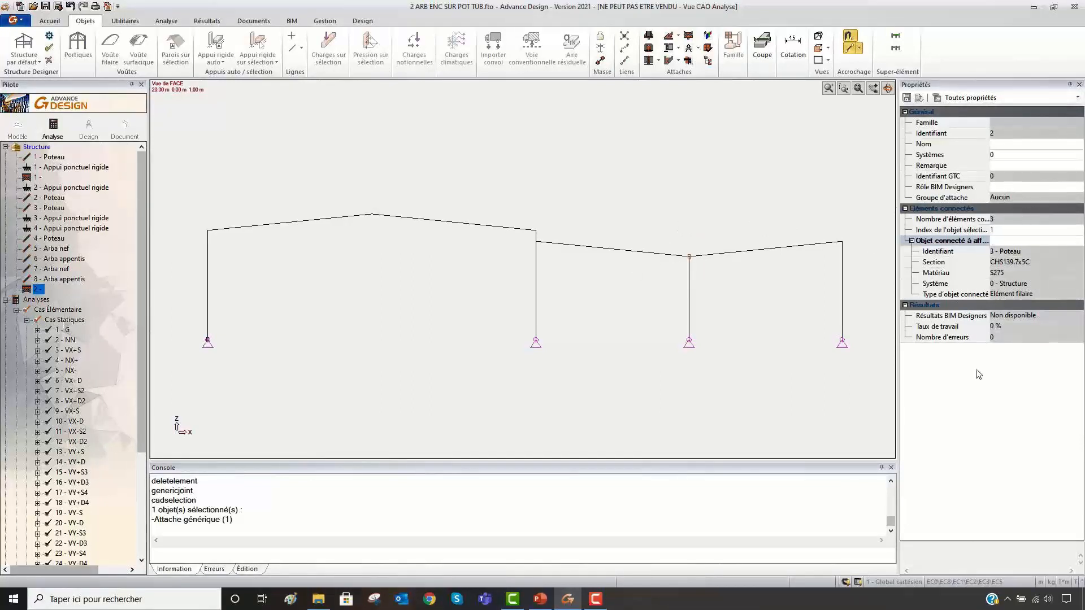
pyautogui.click(1004, 224)
pyautogui.click(45, 7)
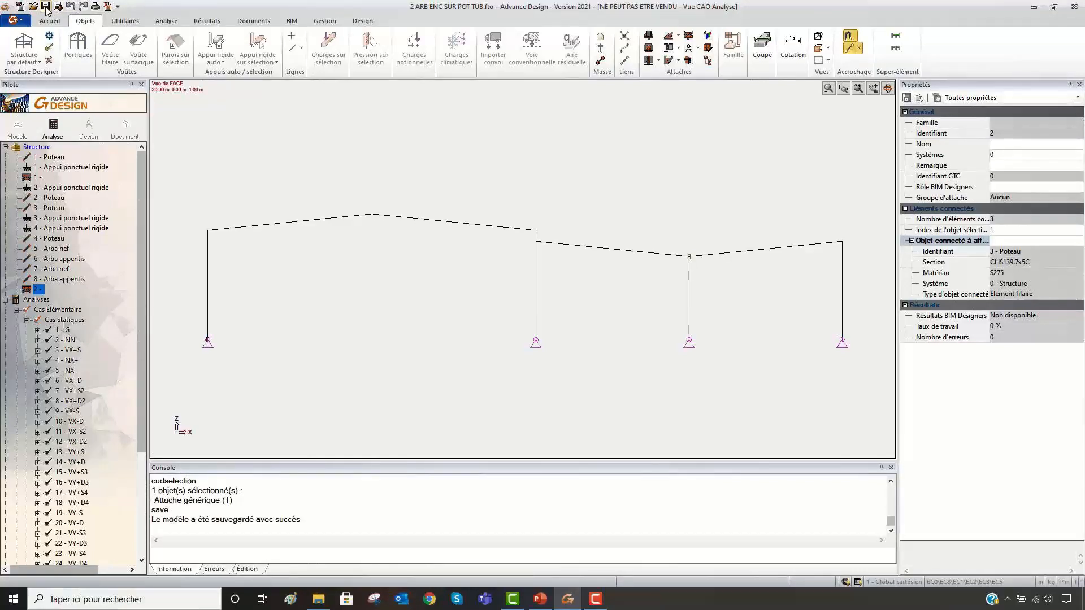
# - Export the model to a Graitec Exchange Archive (GTCX) file named toto in the webinar2 folder
pyautogui.click(292, 21)
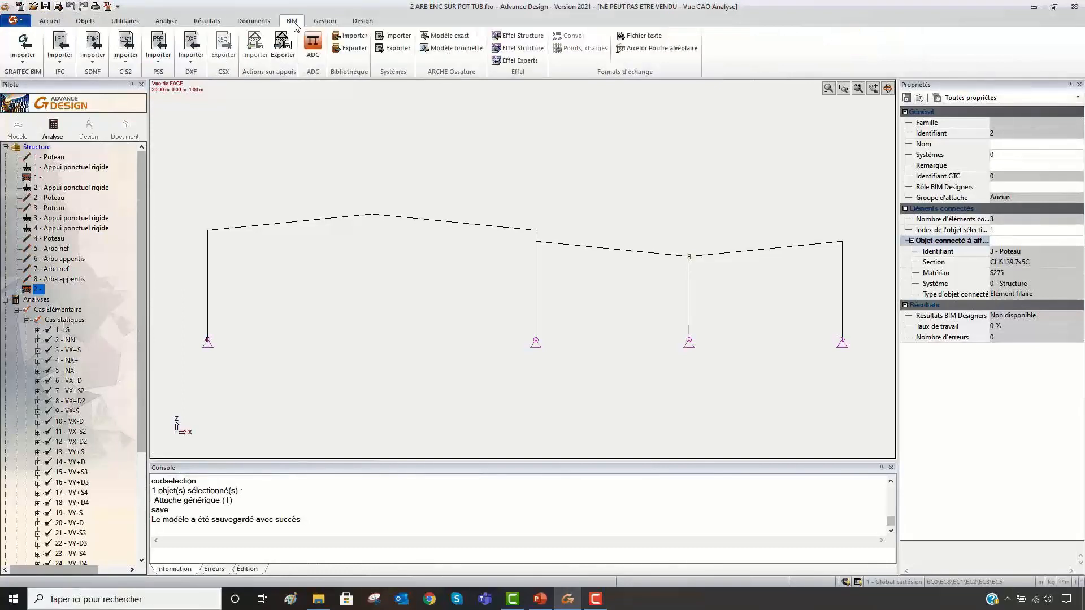
pyautogui.click(29, 64)
pyautogui.click(47, 109)
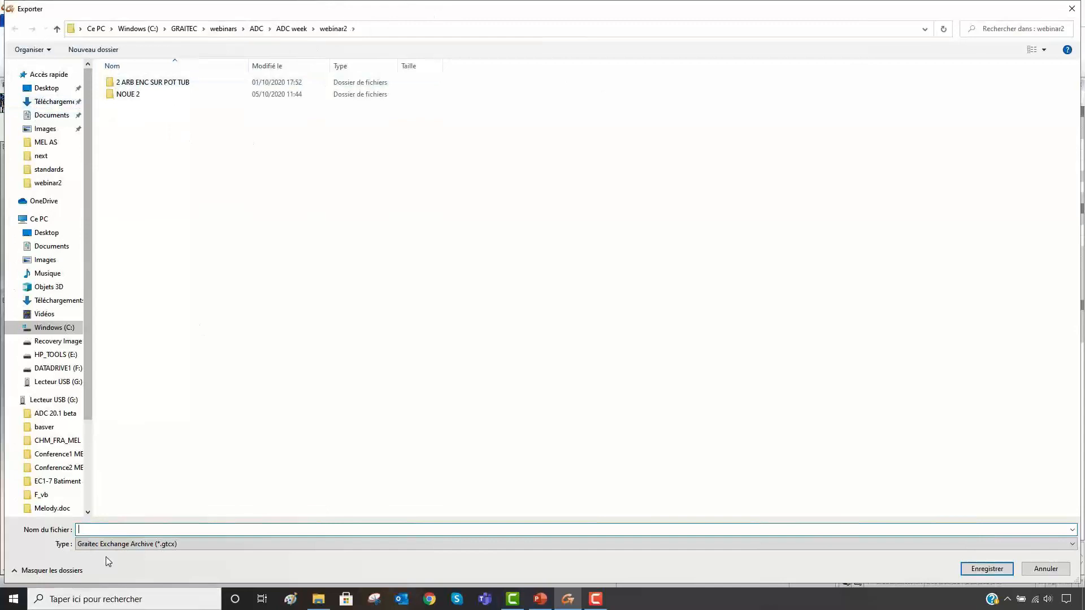
pyautogui.write('toto')
pyautogui.press('Return')
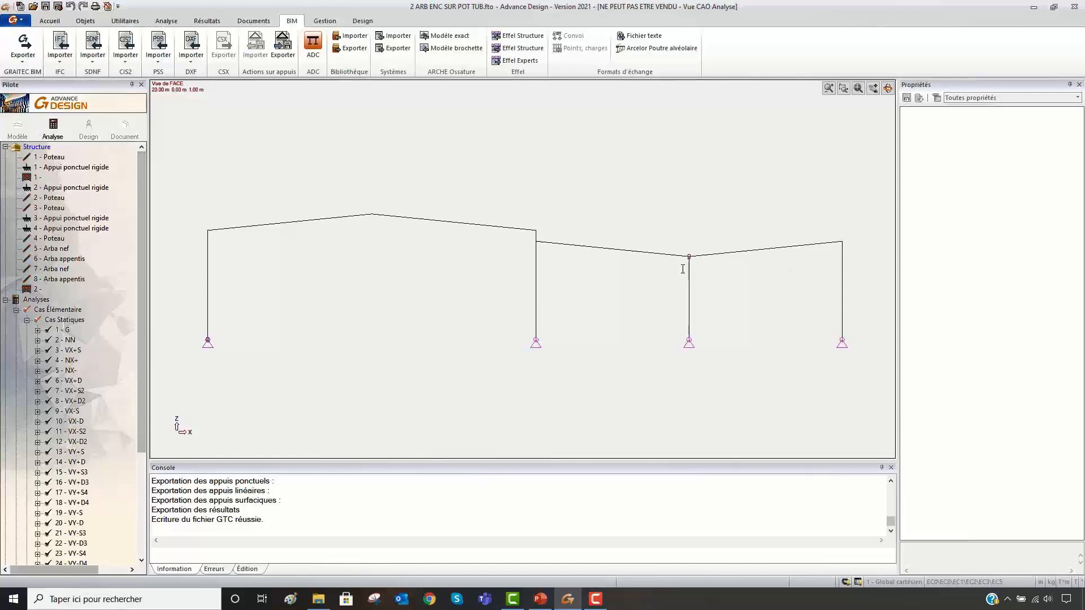
# - Export only the selected valley joint to Advance Design Connection with design code EN and structure type General structure, and open it for connection design
pyautogui.moveTo(682, 268); pyautogui.dragTo(719, 231)
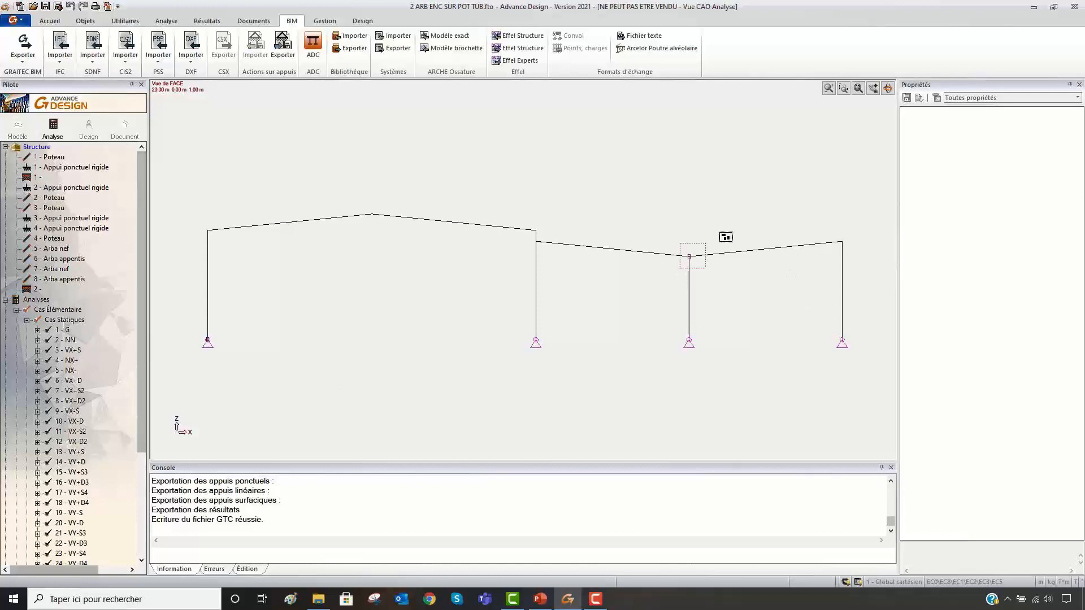
pyautogui.click(312, 47)
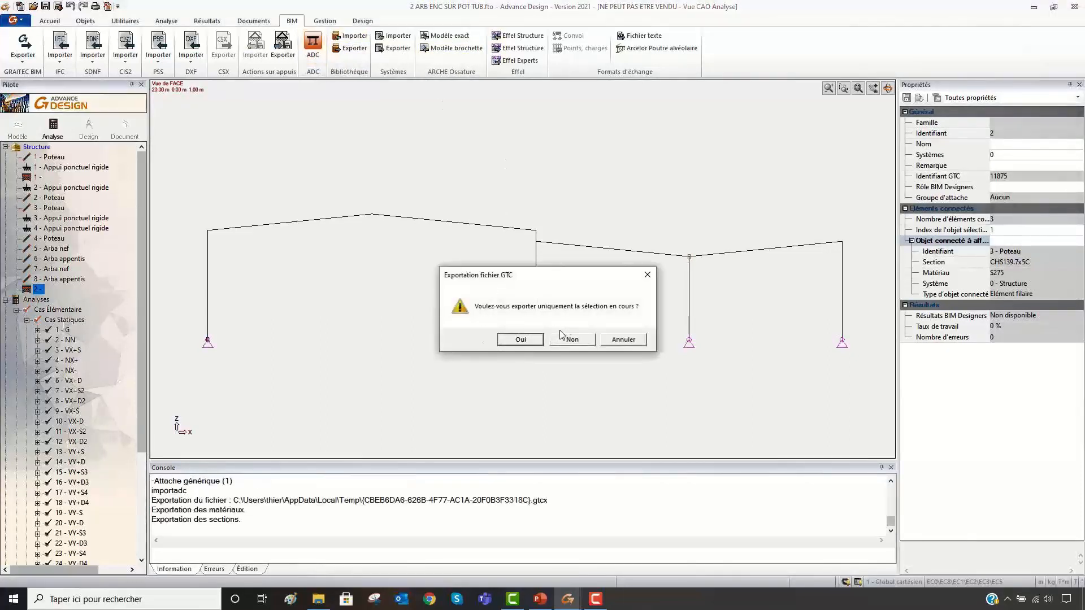
pyautogui.click(530, 340)
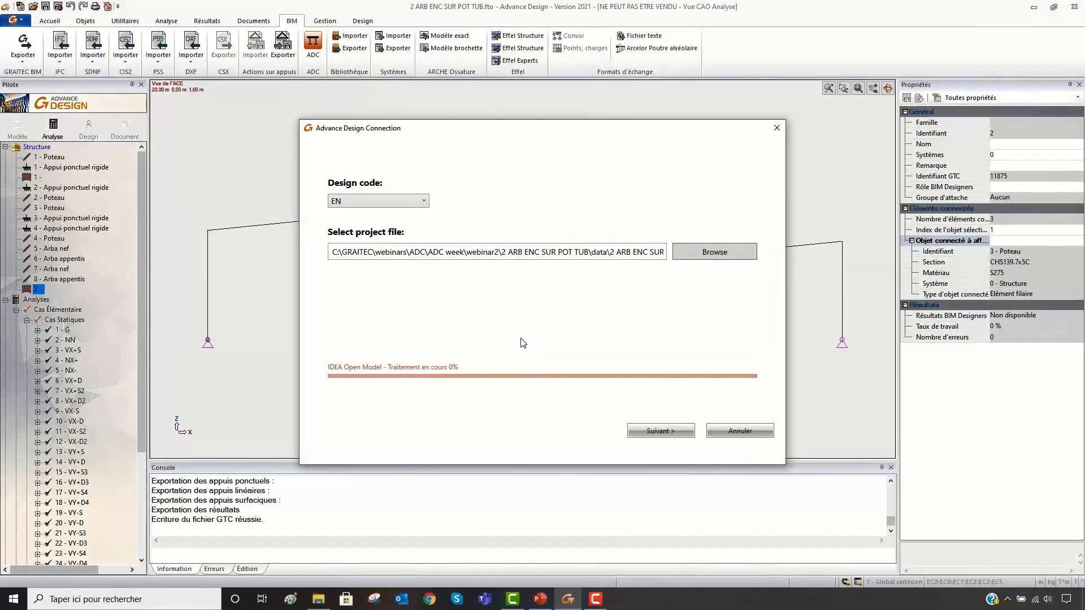
pyautogui.click(670, 433)
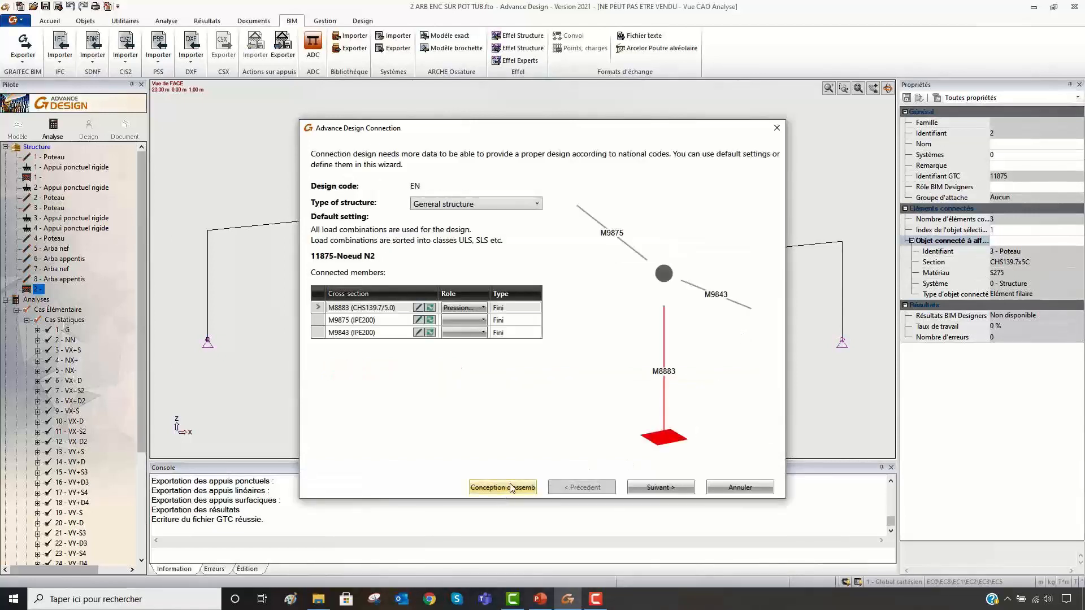
pyautogui.click(509, 484)
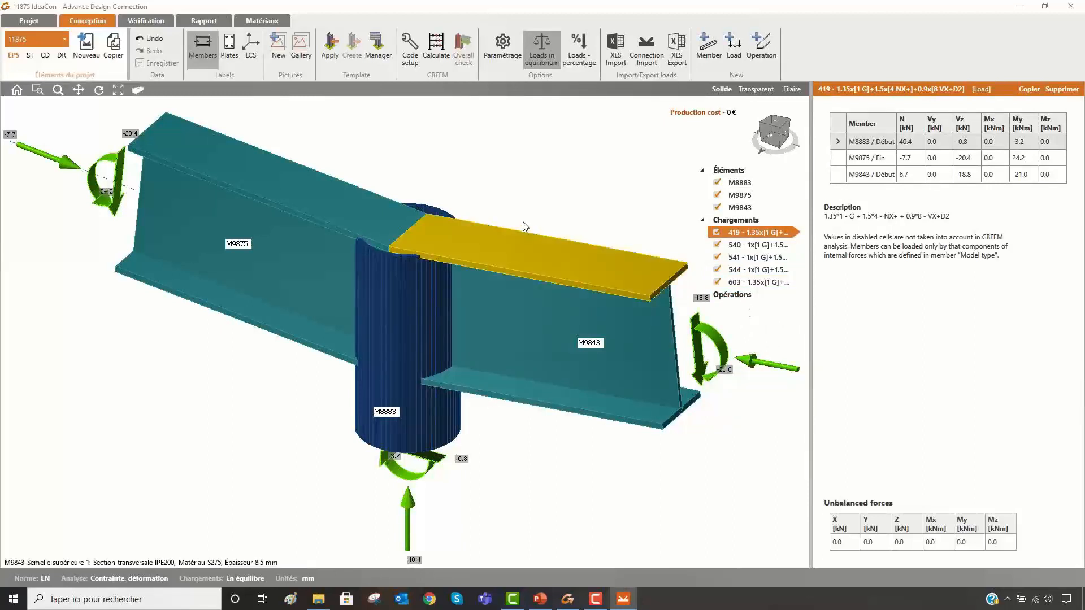
# - Save the connection project on the Desktop as "toto elements et efforts", and close Advance Design Connection and Advance Design
pyautogui.click(32, 21)
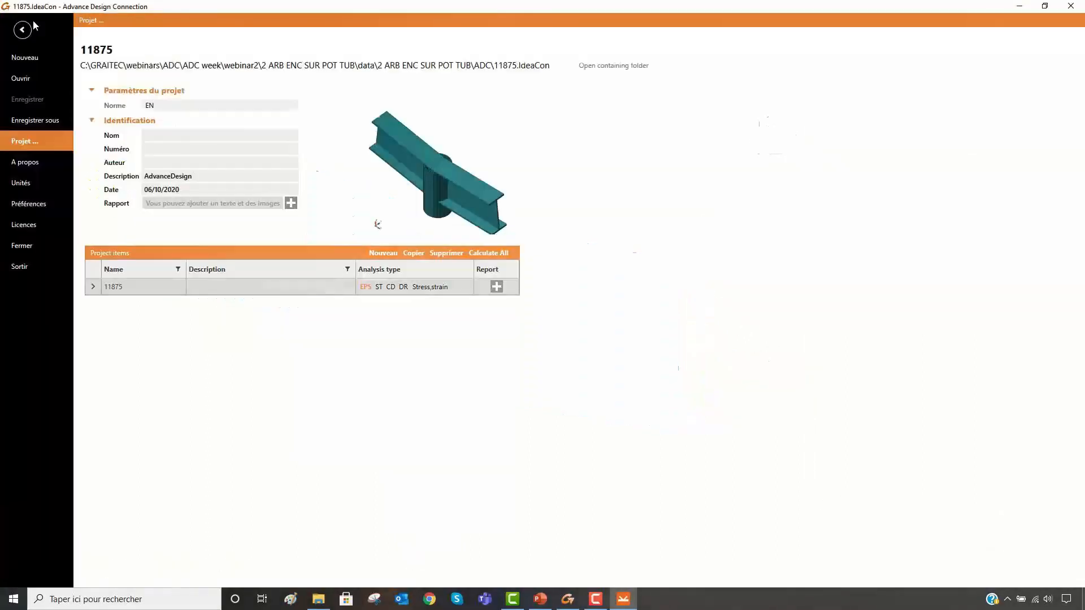
pyautogui.click(40, 123)
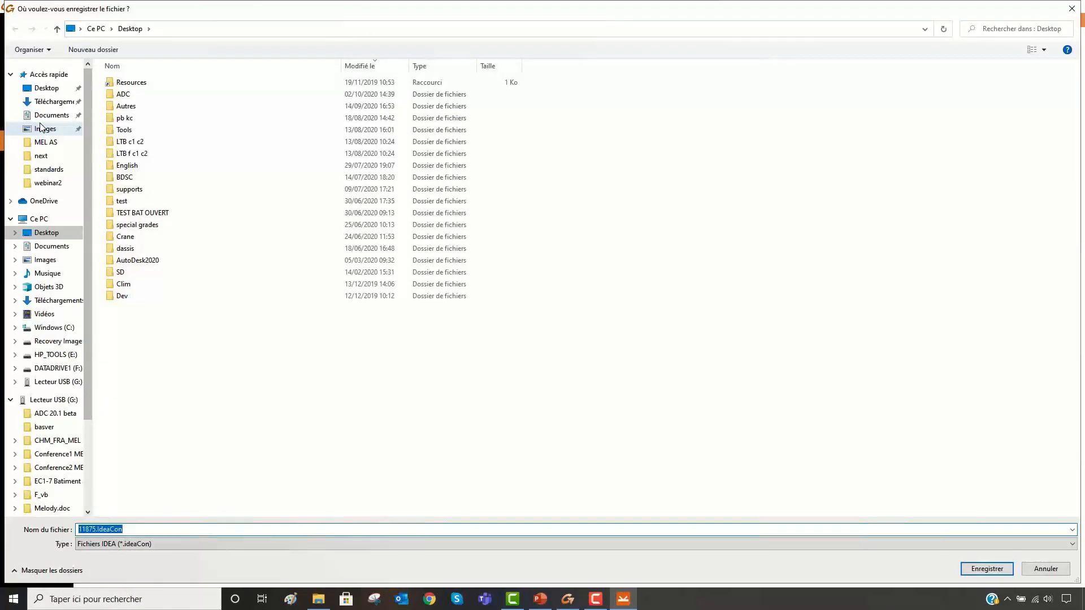
pyautogui.write('toto')
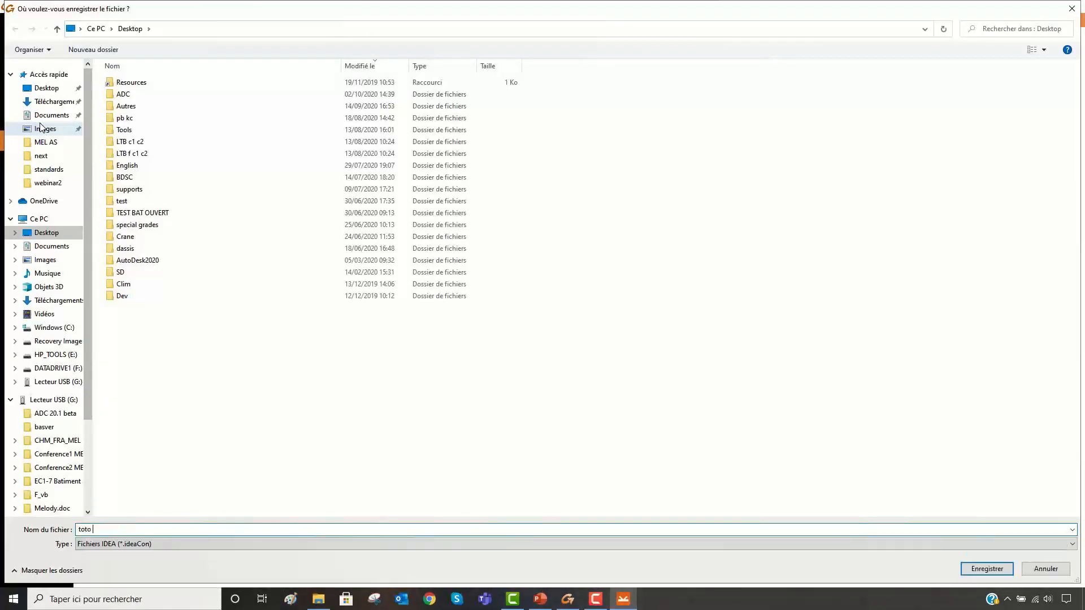
pyautogui.write(' elements et efforts')
pyautogui.press('Return')
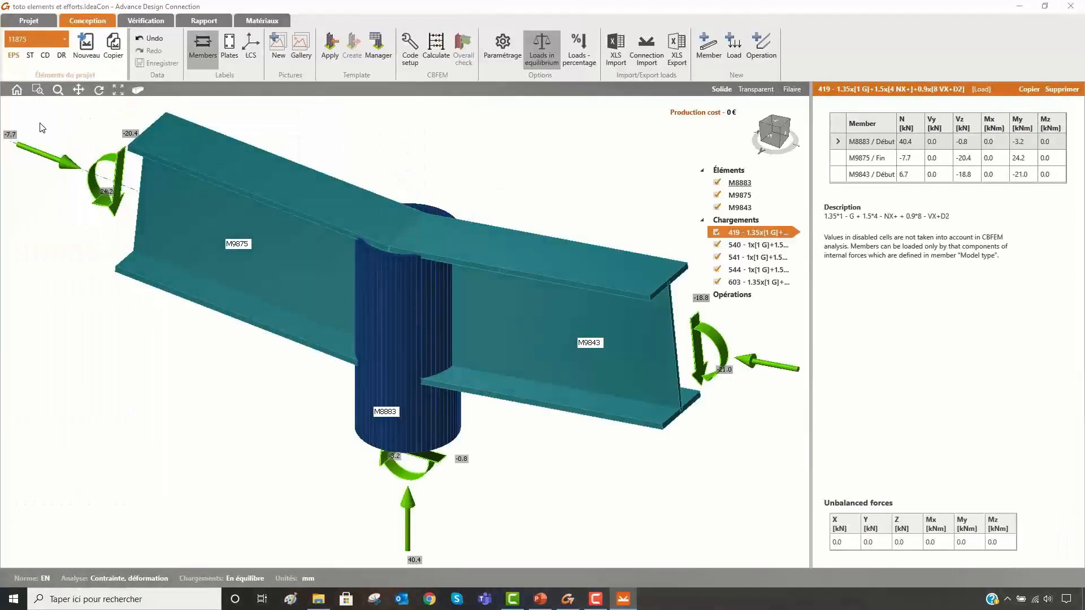
pyautogui.click(1072, 7)
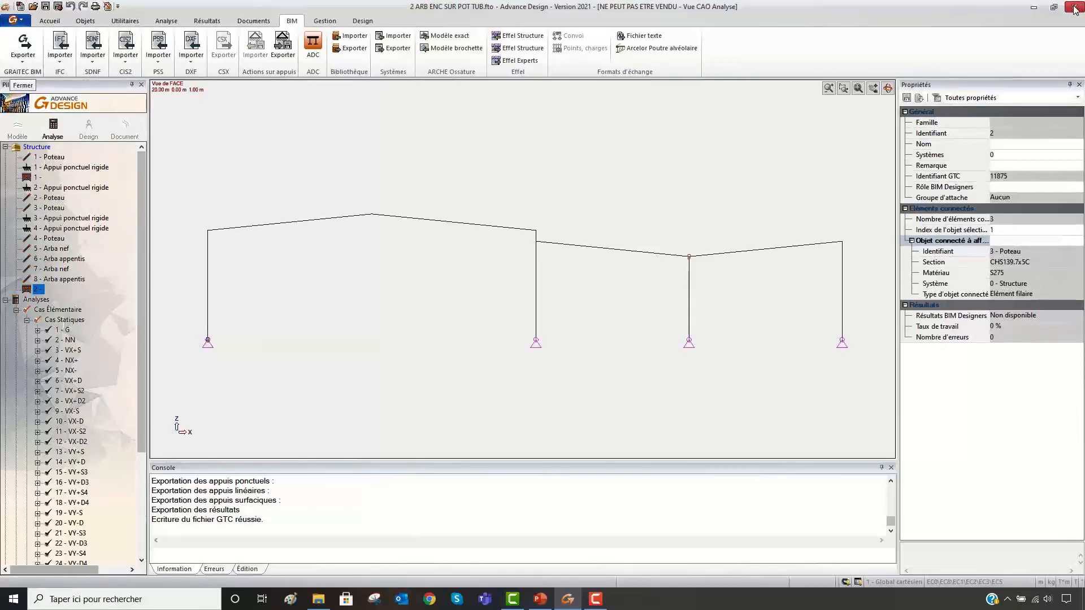
pyautogui.click(1074, 6)
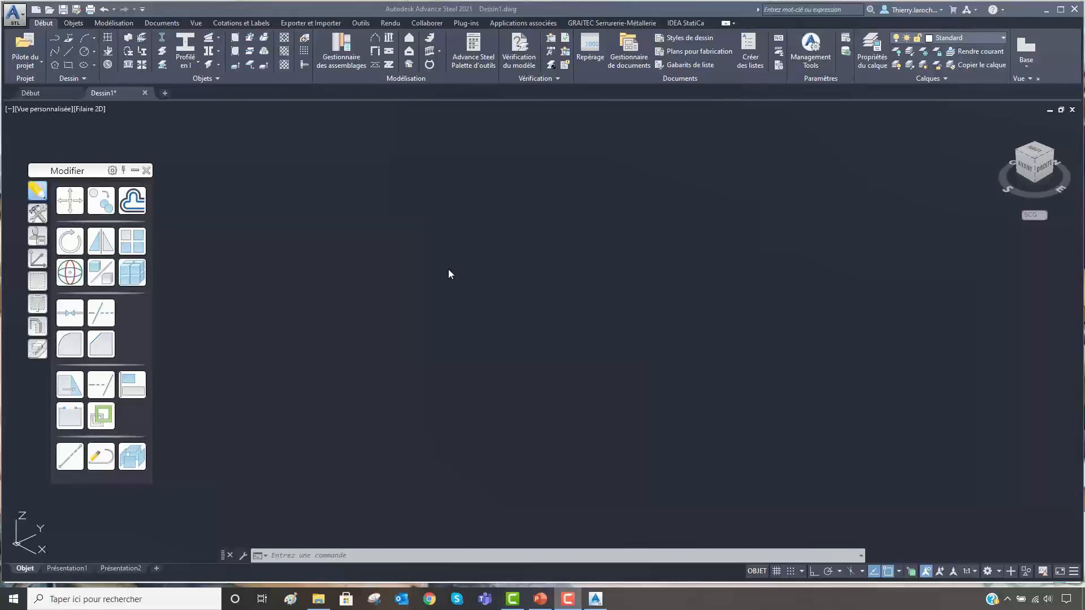
# - In Advance Steel, import the GTCX file toto.gtcx from the webinar2 folder into the empty drawing Dessin1
pyautogui.click(309, 22)
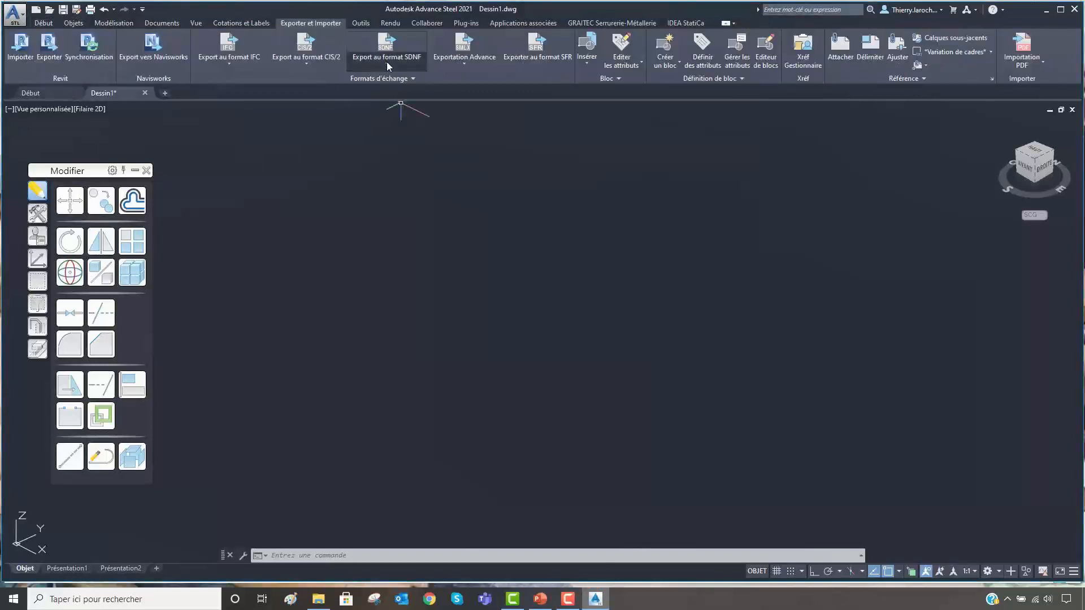
pyautogui.click(464, 62)
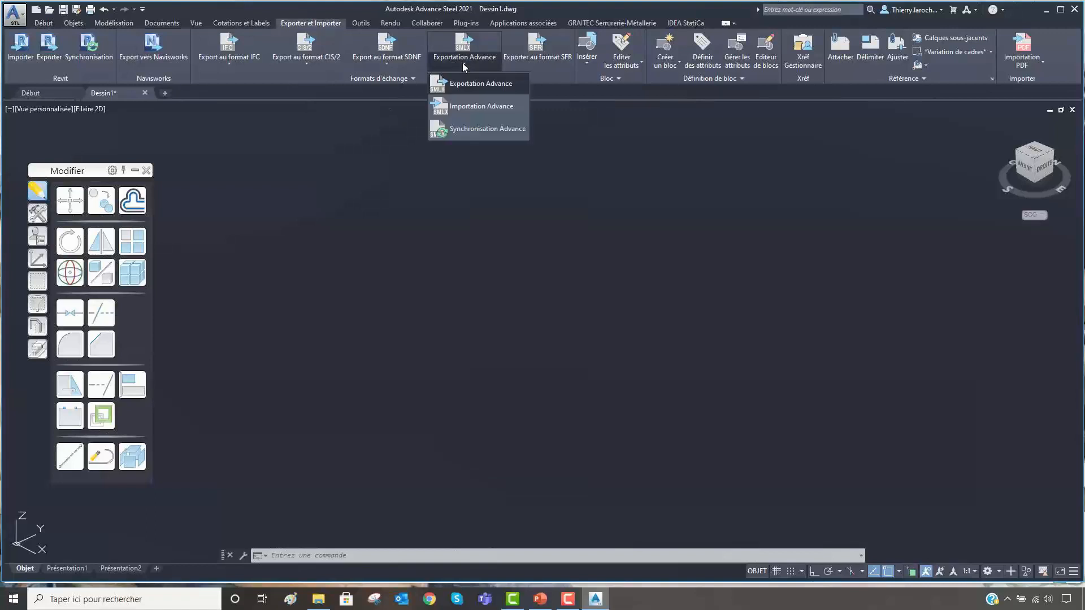
pyautogui.click(474, 106)
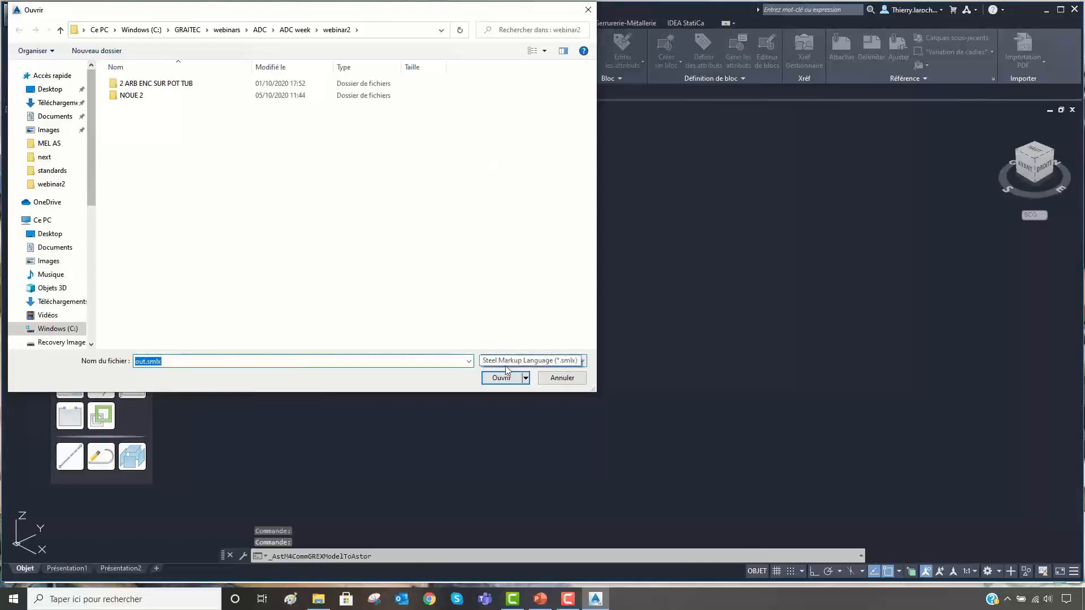
pyautogui.click(570, 362)
pyautogui.click(519, 382)
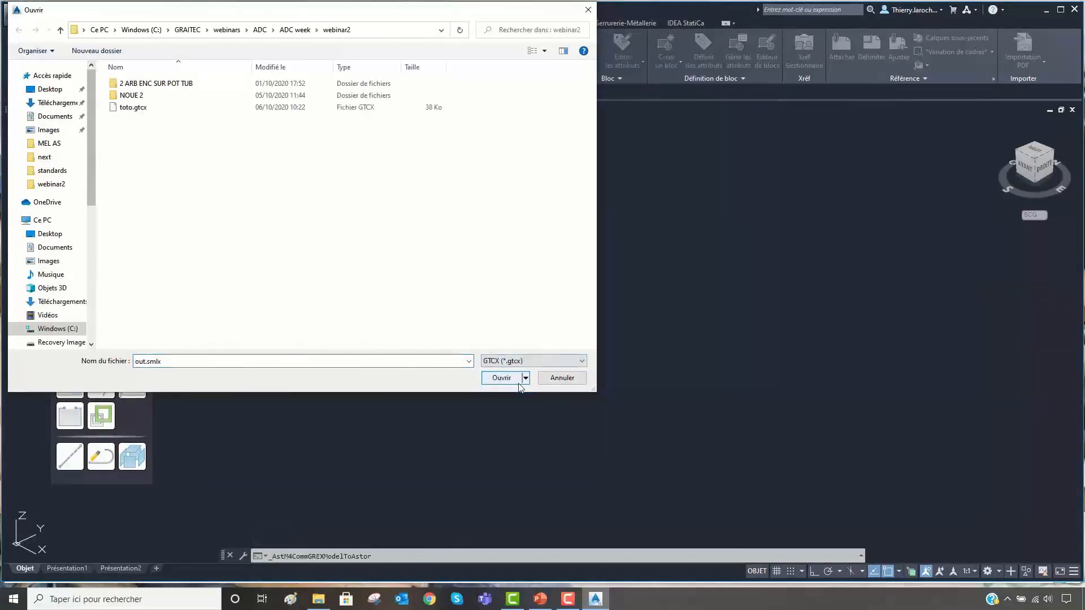
pyautogui.click(139, 109)
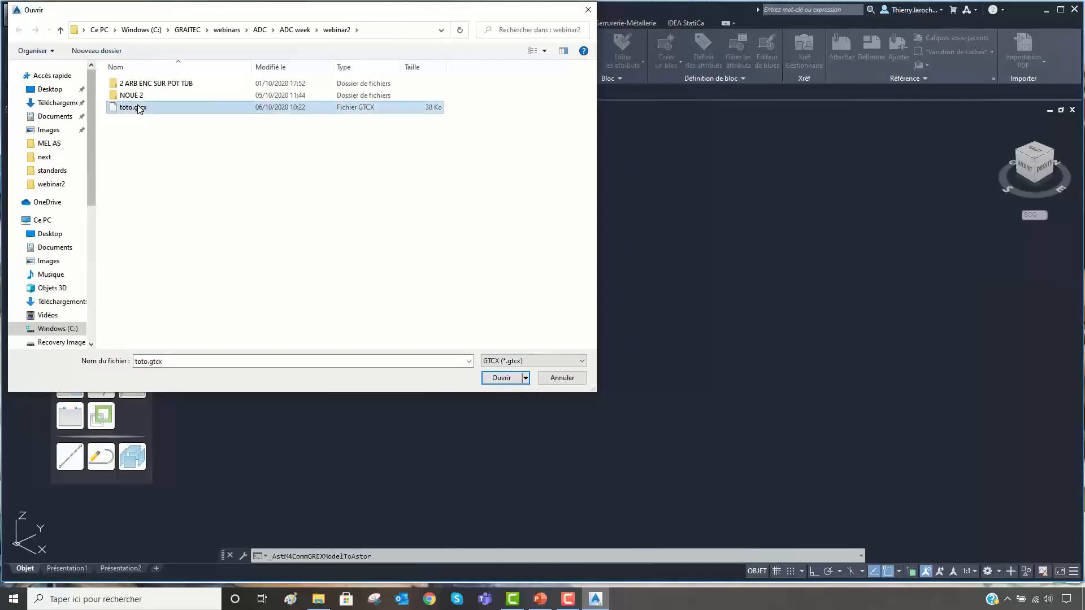
pyautogui.doubleClick(139, 108)
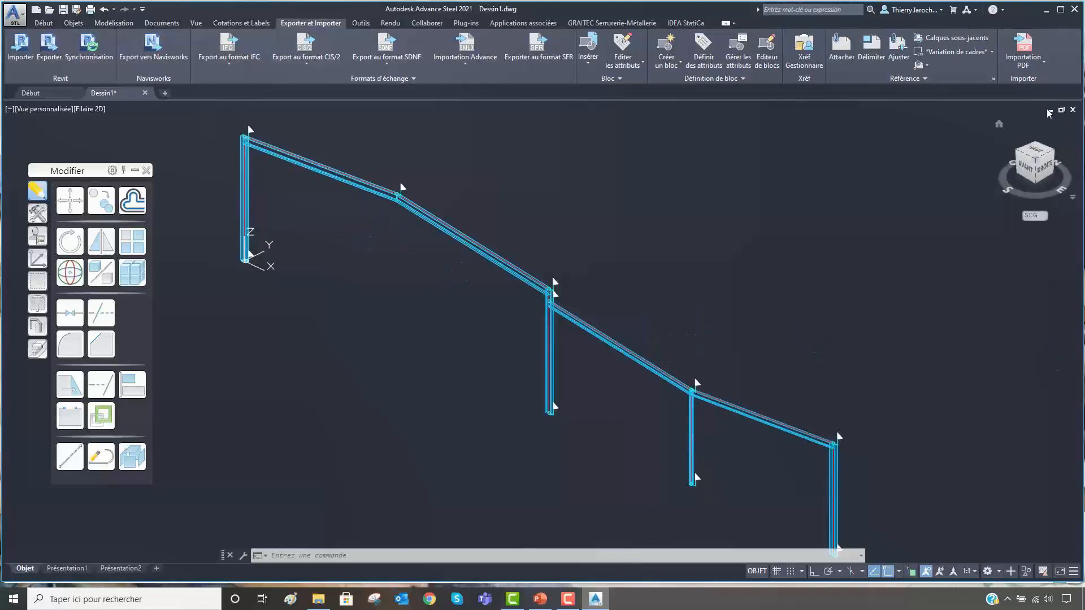
pyautogui.click(1018, 154)
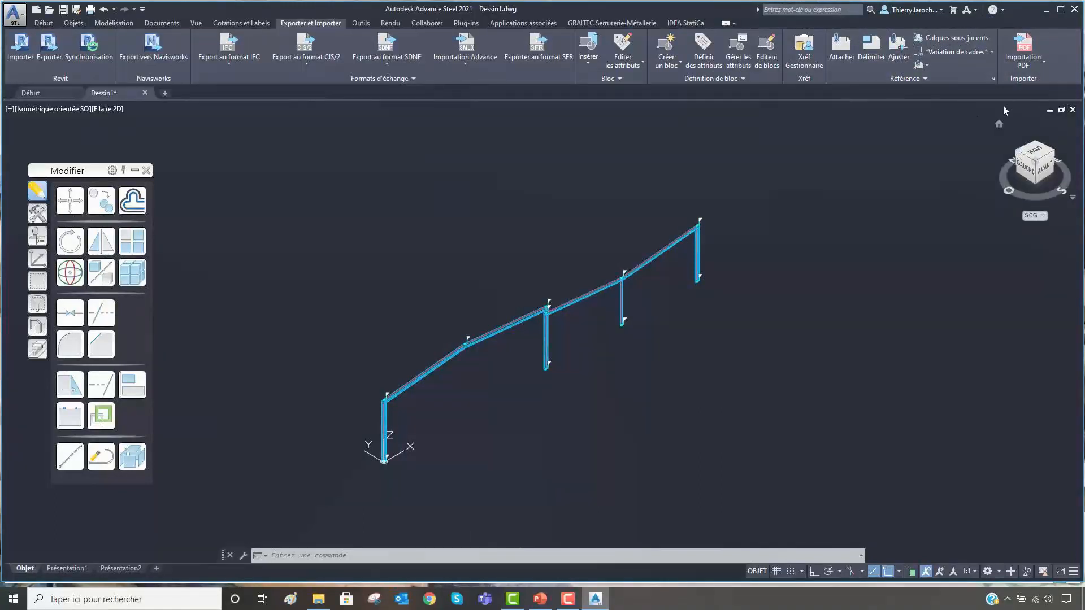
pyautogui.scroll(8, 621, 294)
pyautogui.moveTo(668, 237); pyautogui.dragTo(574, 472, button='middle')
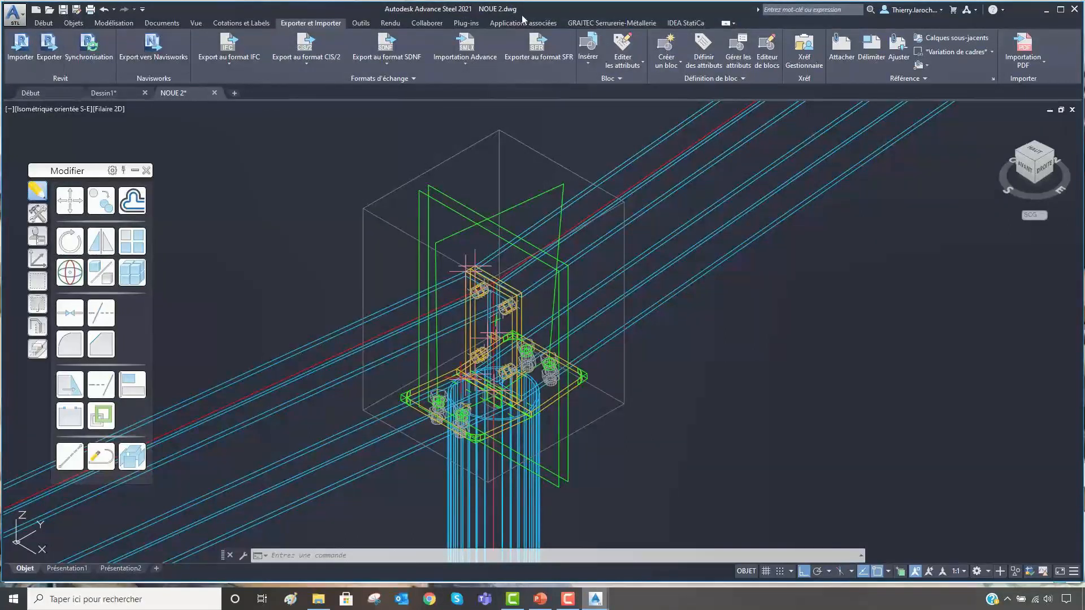
# - Launch the IDEA StatiCa Code-check manager for the drawing NOUE 2 and move its window aside
pyautogui.click(685, 22)
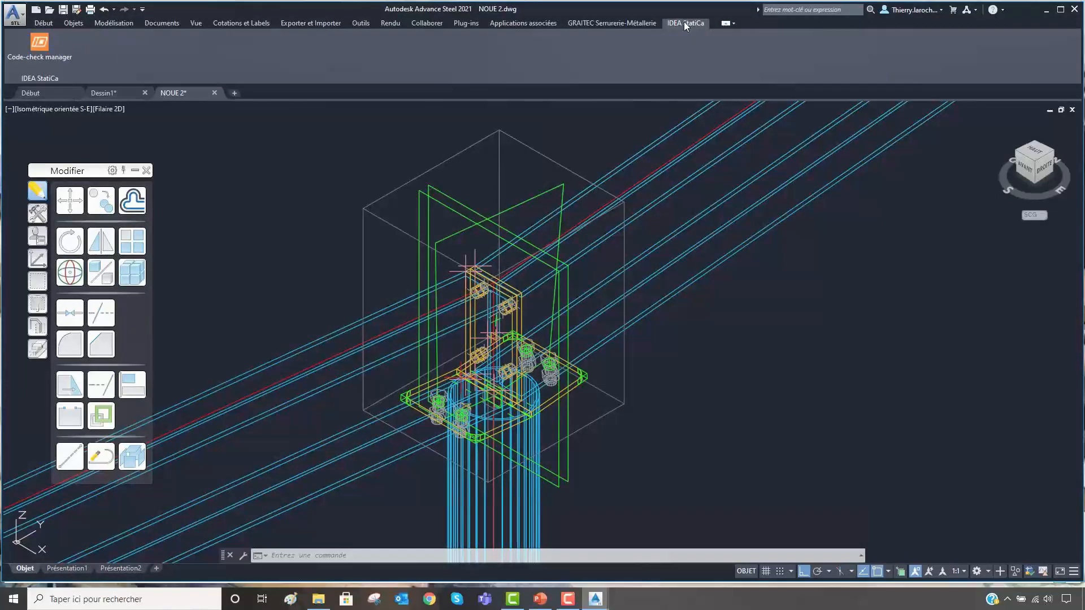
pyautogui.click(40, 45)
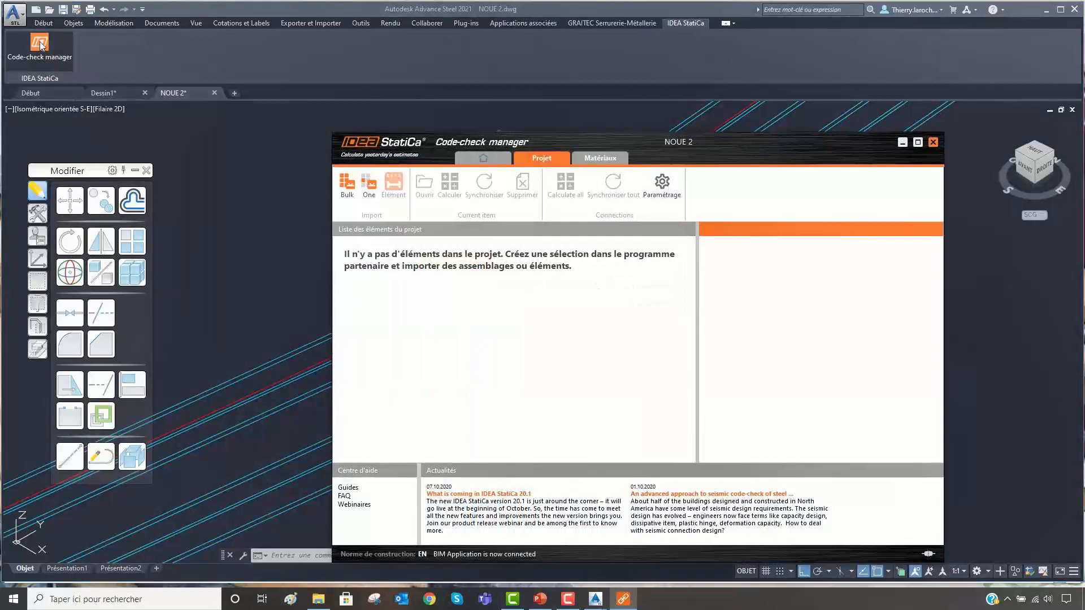
pyautogui.moveTo(694, 140); pyautogui.dragTo(764, 128)
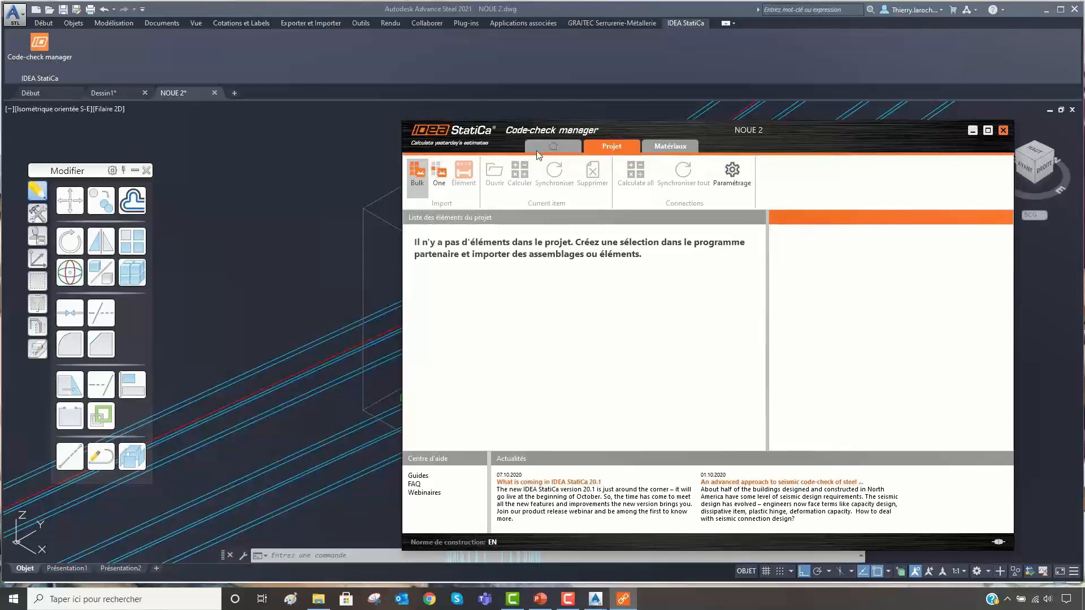
# - Start importing a single connection, picking the node at the column head and the tubular column and both valley beams as members
pyautogui.click(438, 178)
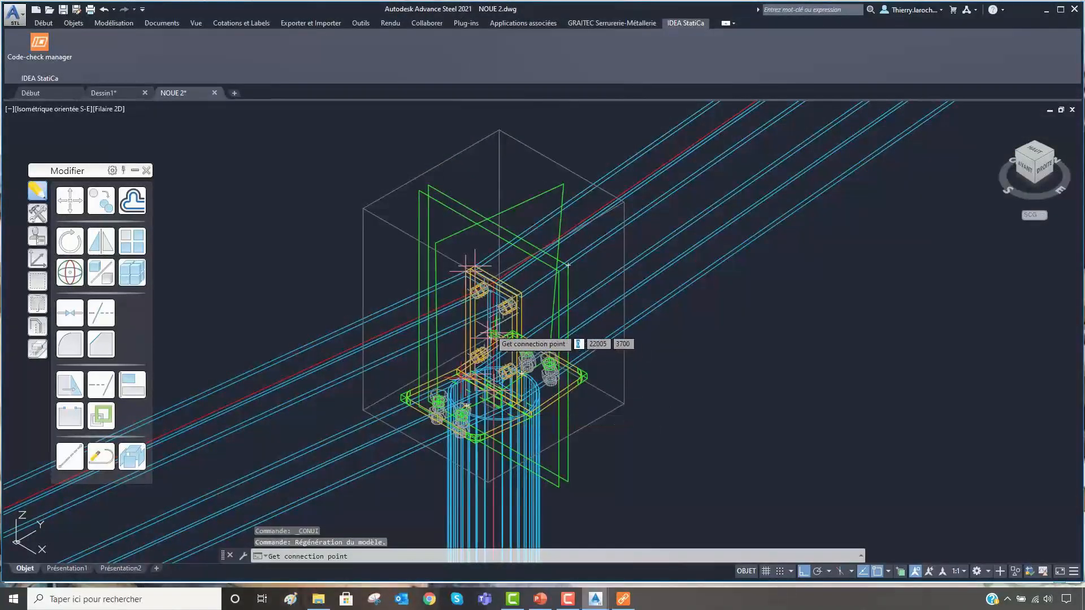
pyautogui.click(492, 335)
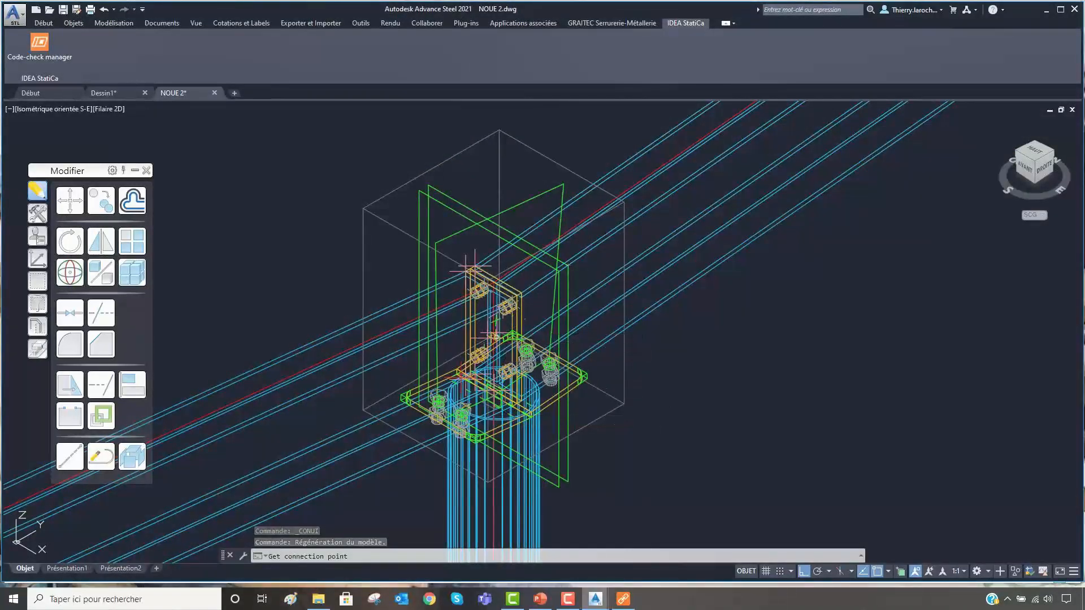
pyautogui.click(507, 510)
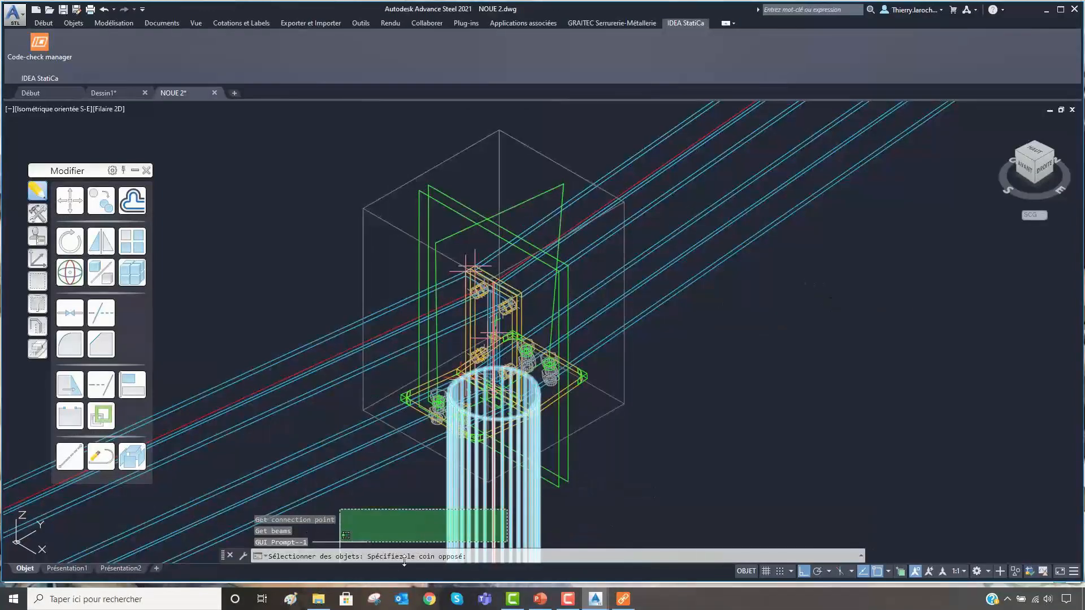
pyautogui.click(342, 537)
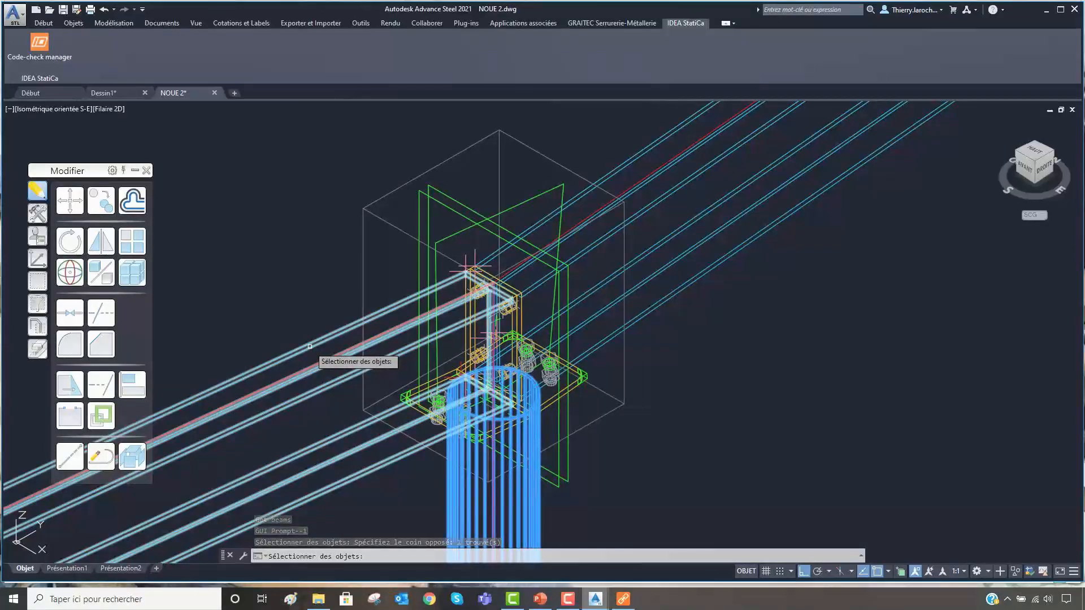
pyautogui.click(652, 147)
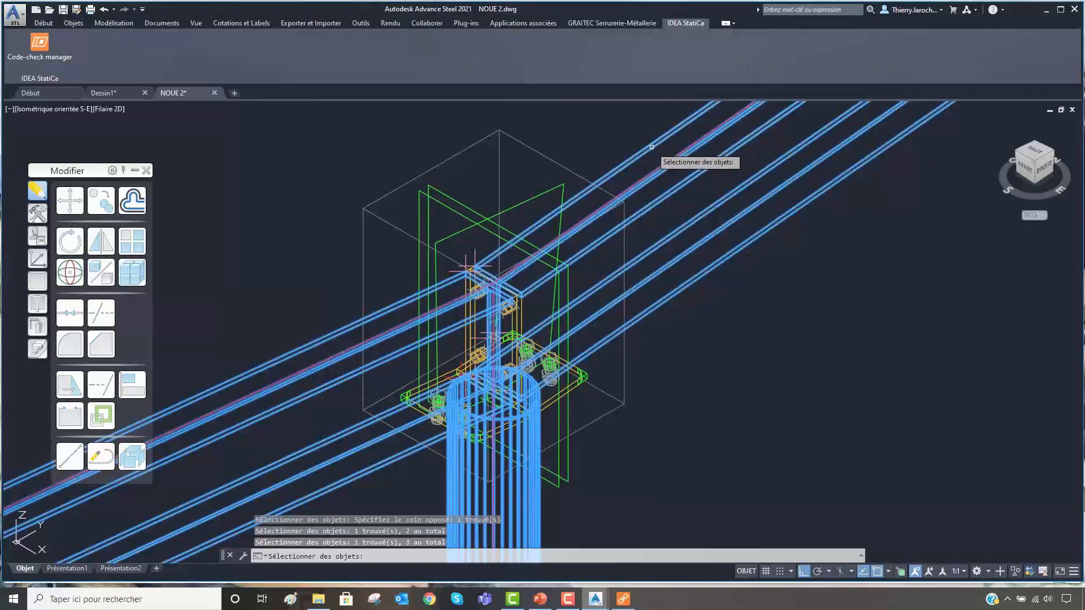
pyautogui.press('Return')
# - Select all plates, bolts and welds of the joint as connection objects and import them with the recommended welds
pyautogui.scroll(-6, 579, 328)
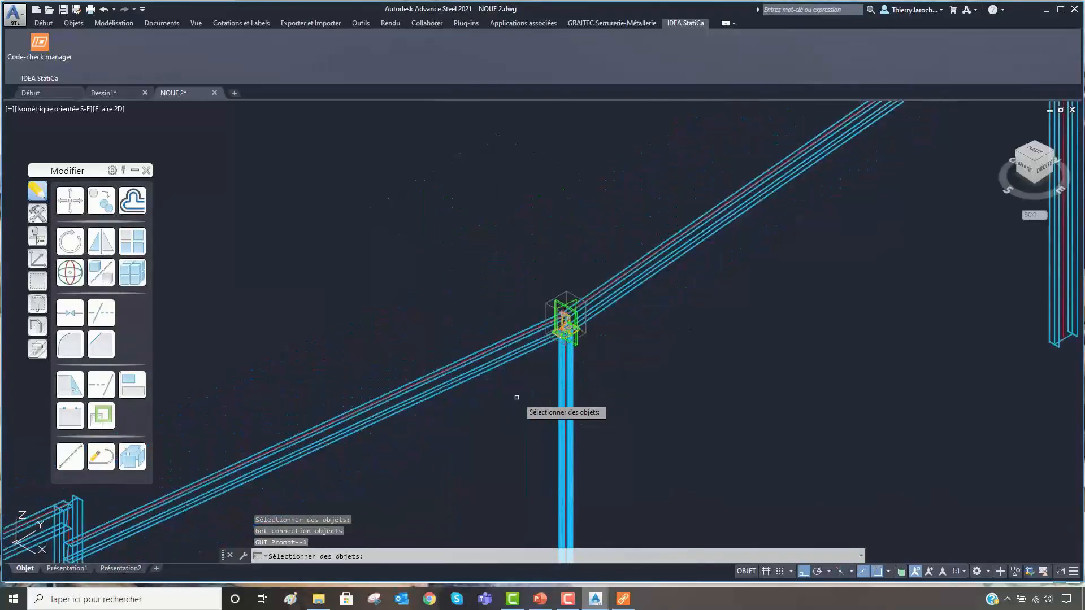
pyautogui.moveTo(516, 397)
pyautogui.mouseDown()
pyautogui.moveTo(625, 249)
pyautogui.moveTo(502, 434)
pyautogui.mouseUp()
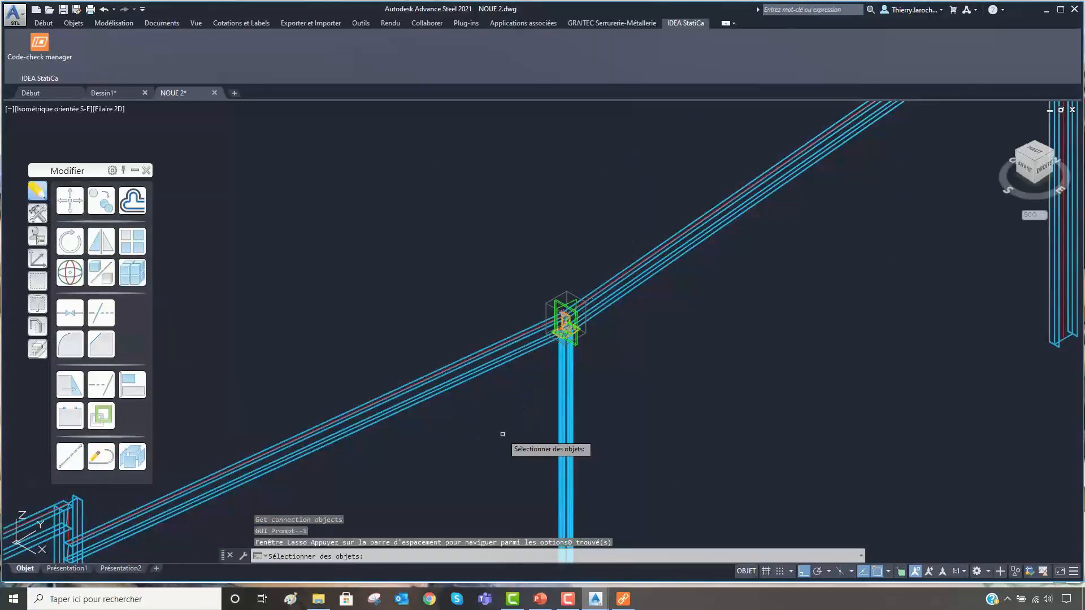
pyautogui.click(509, 416)
pyautogui.click(654, 222)
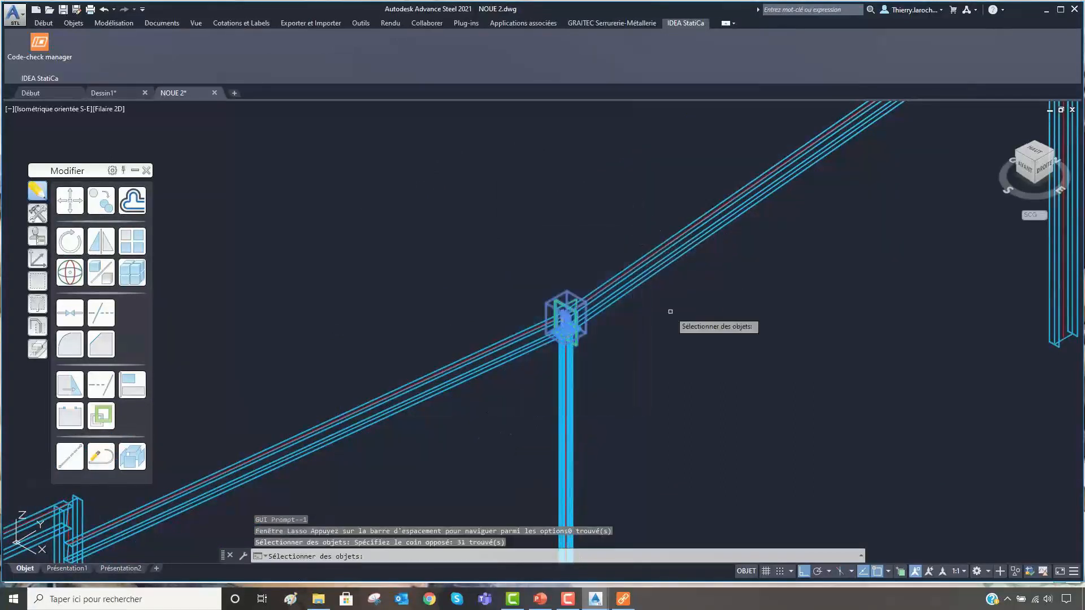
pyautogui.press('Return')
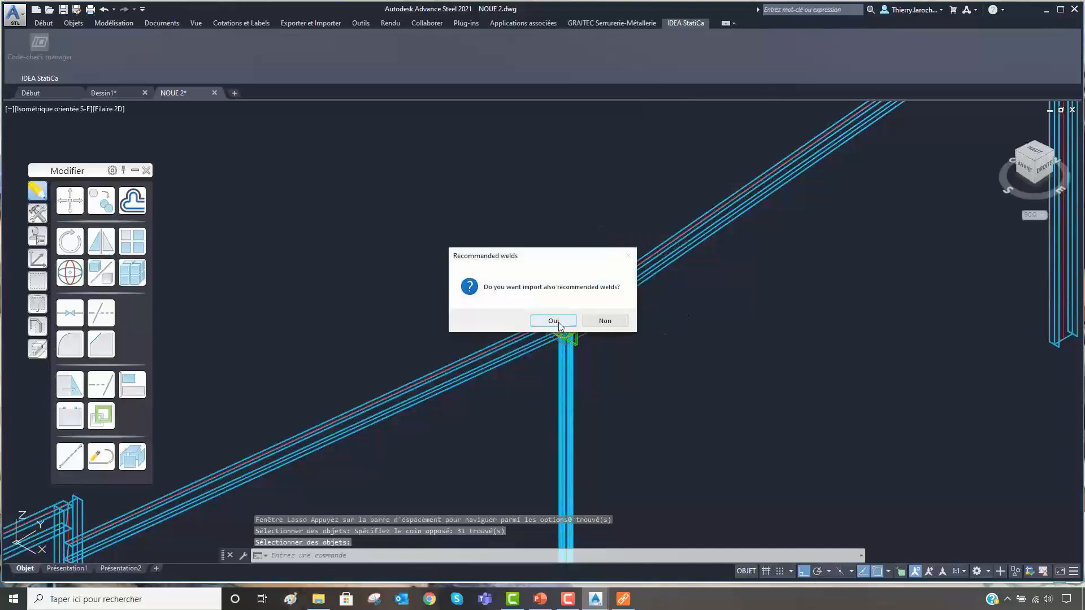
pyautogui.click(555, 320)
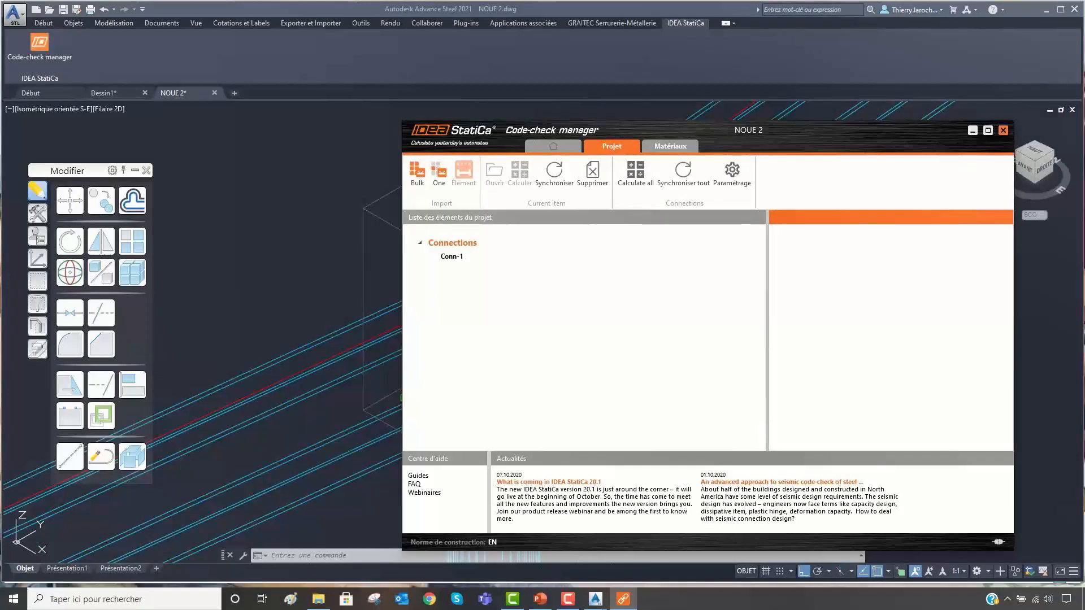
# - Open Conn-1 in Advance Design Connection and import its load effects from "toto elements et efforts.IdeaCon" on the Desktop
pyautogui.click(452, 259)
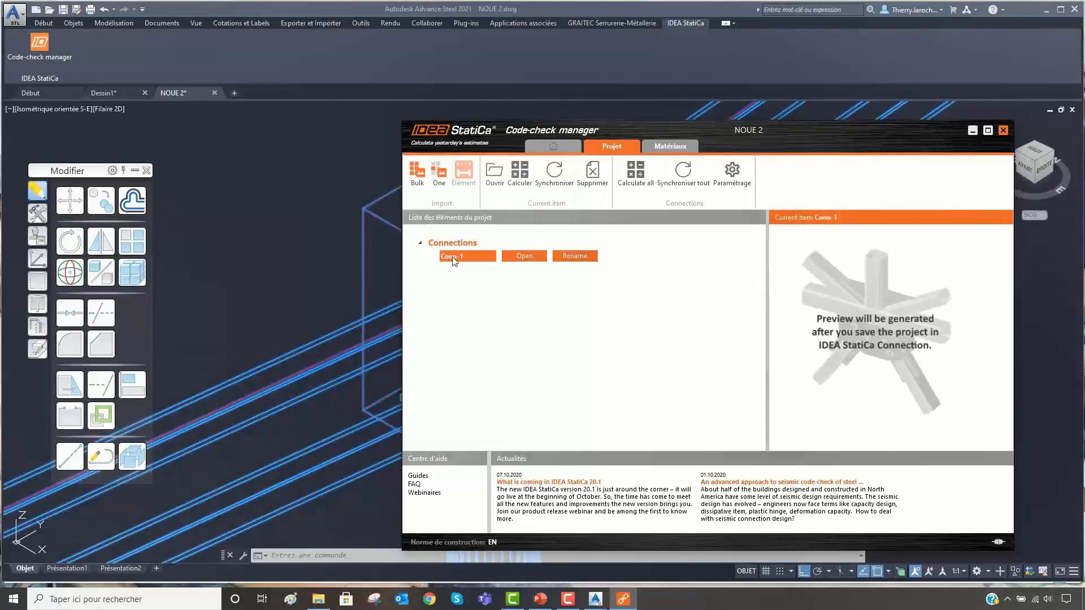
pyautogui.click(524, 258)
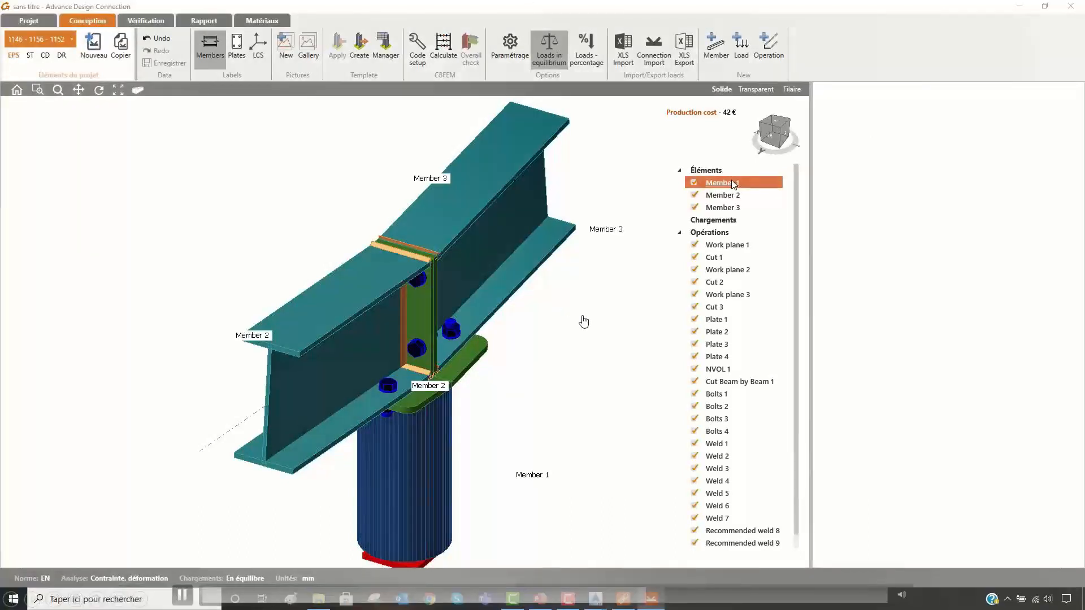
pyautogui.click(713, 232)
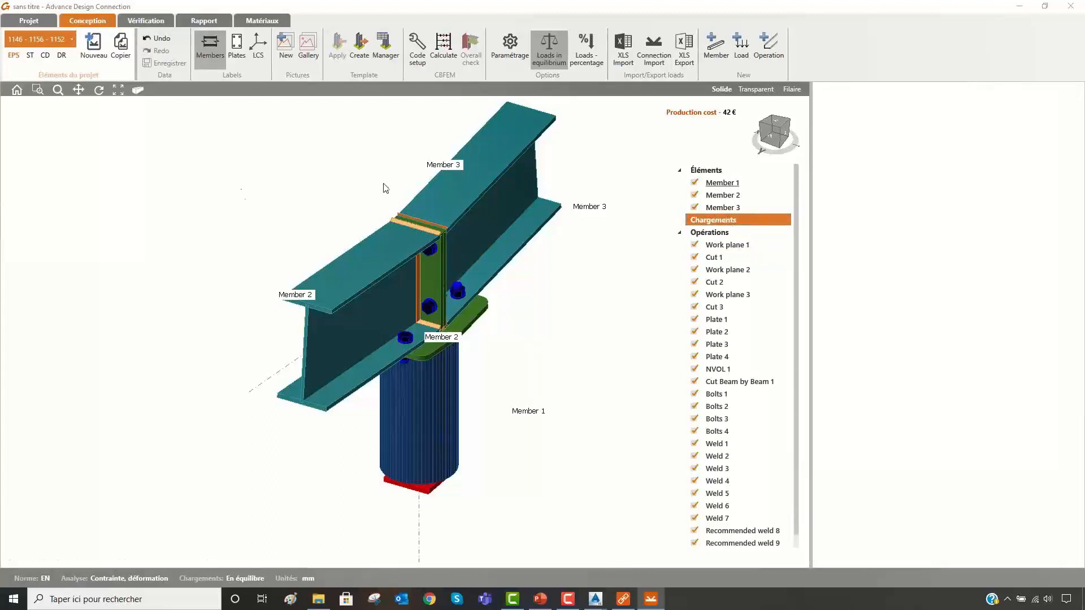
pyautogui.click(658, 59)
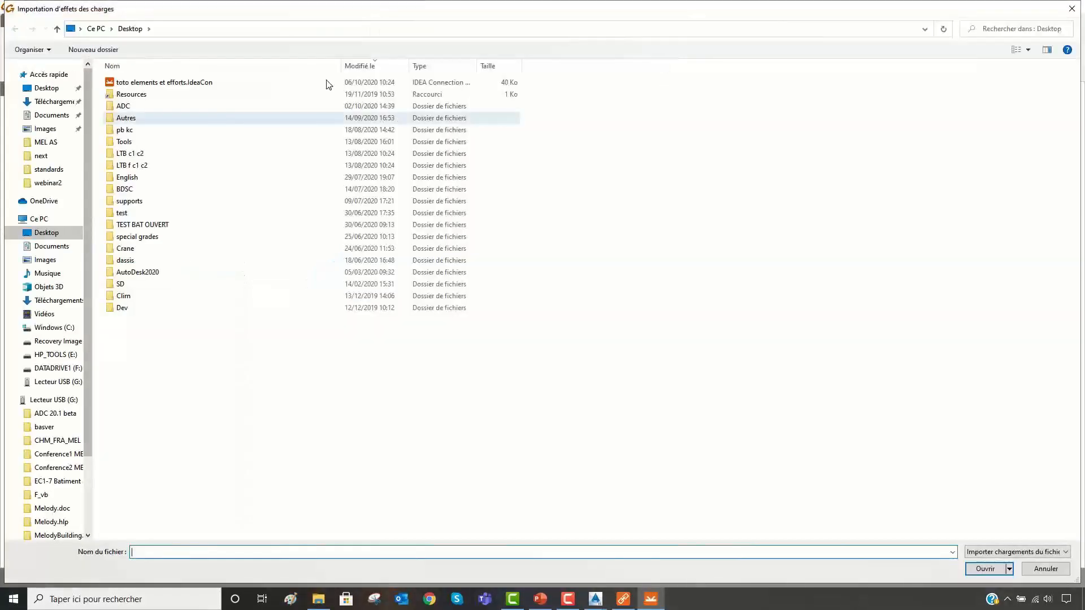
pyautogui.click(182, 83)
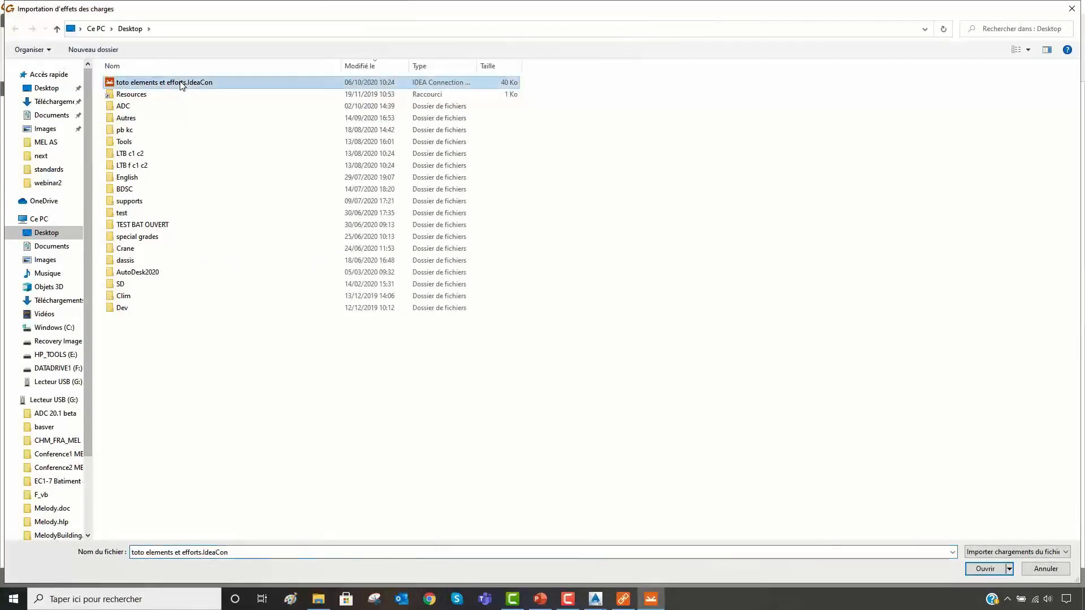
pyautogui.click(181, 84)
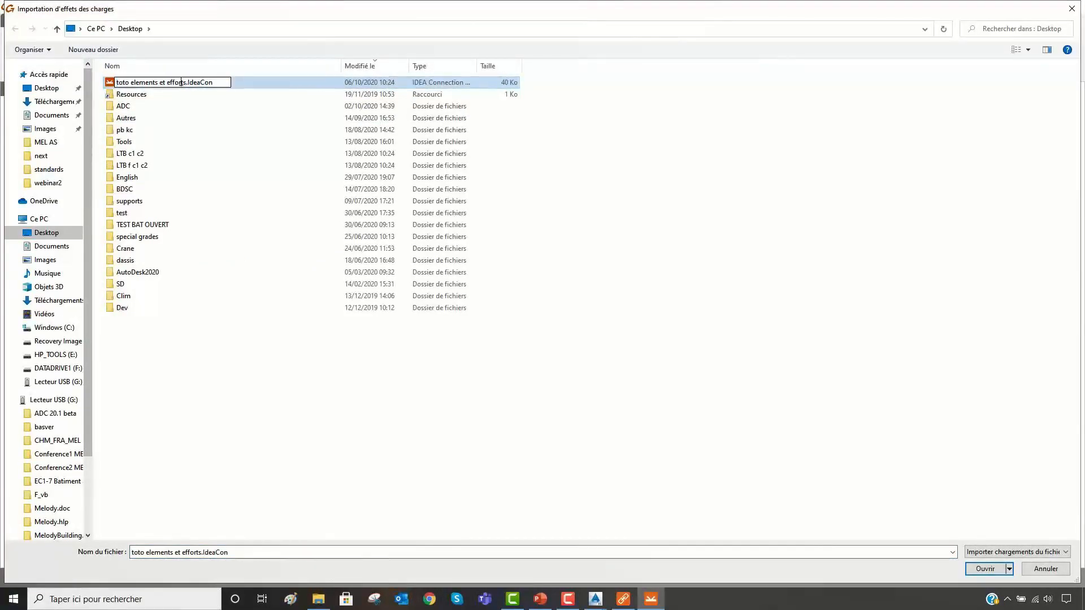
pyautogui.click(990, 568)
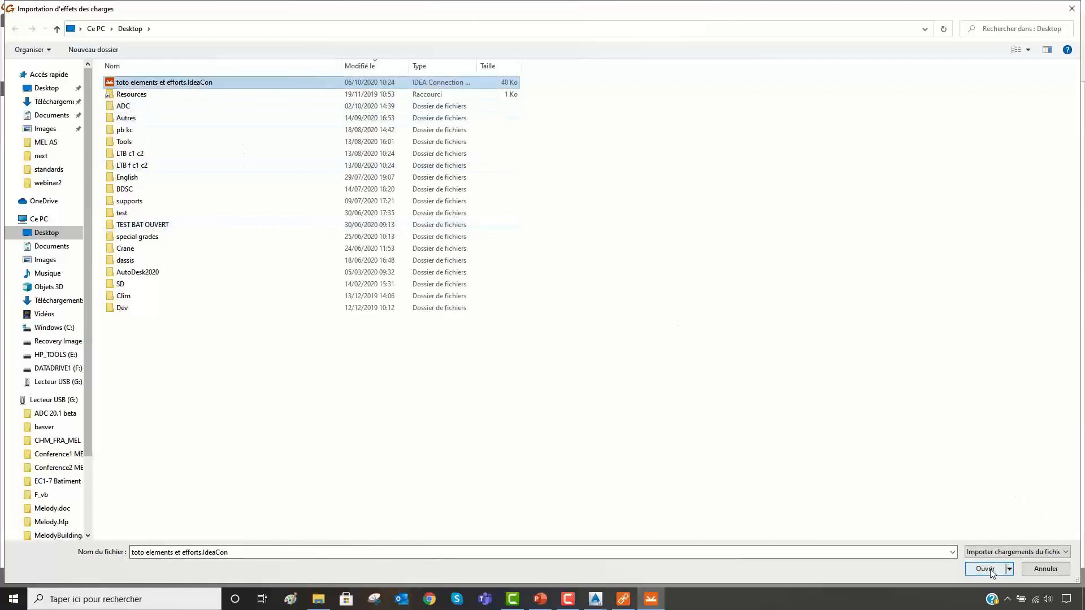
pyautogui.click(985, 568)
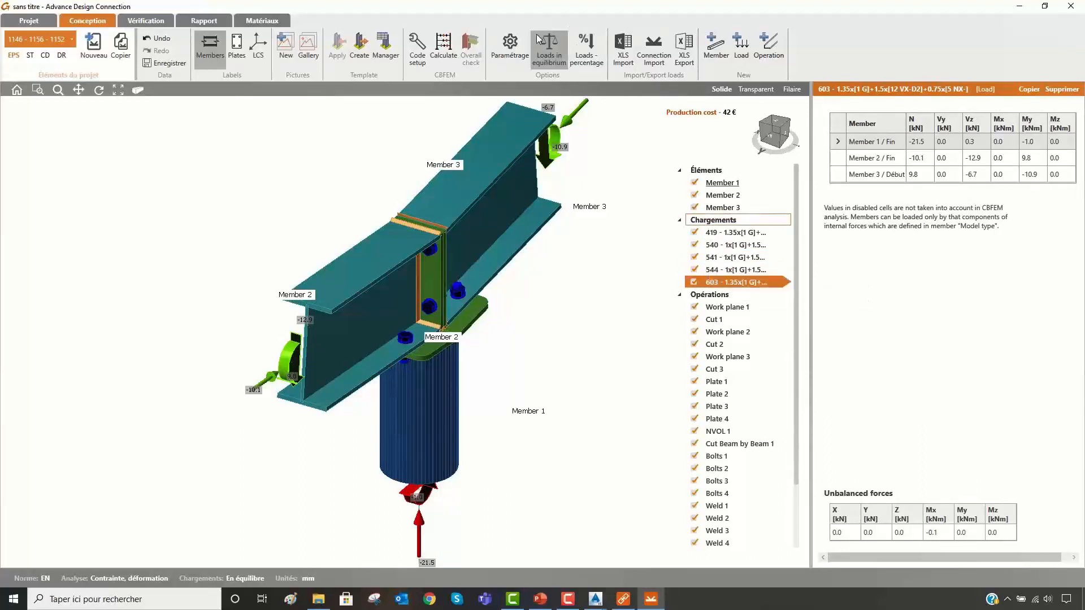
# - Run the stress/strain calculation of the joint and display the equivalent stresses with the bolt forces
pyautogui.click(443, 46)
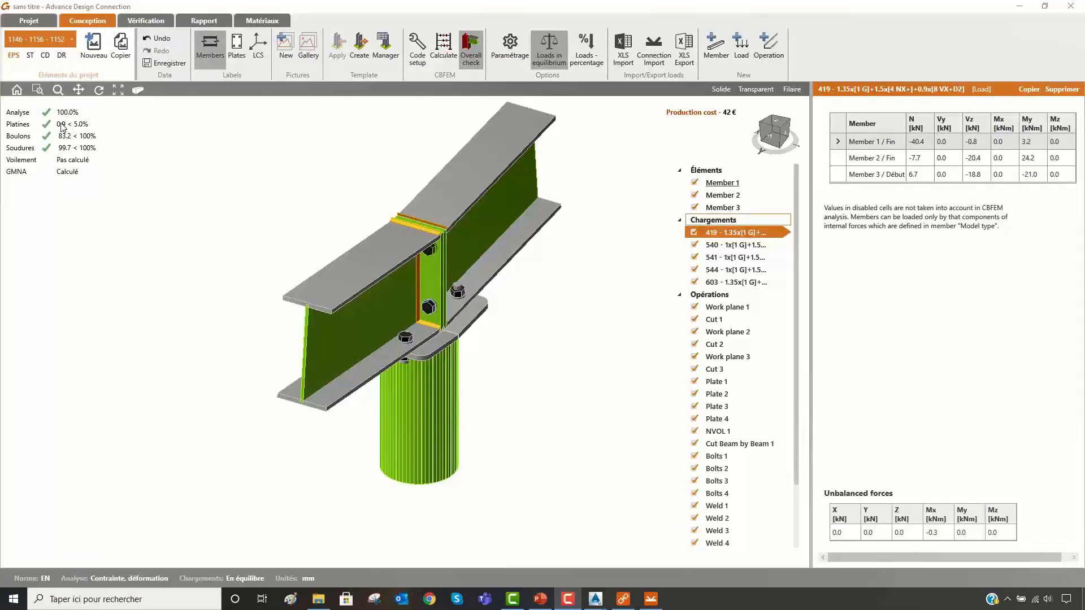
pyautogui.click(156, 20)
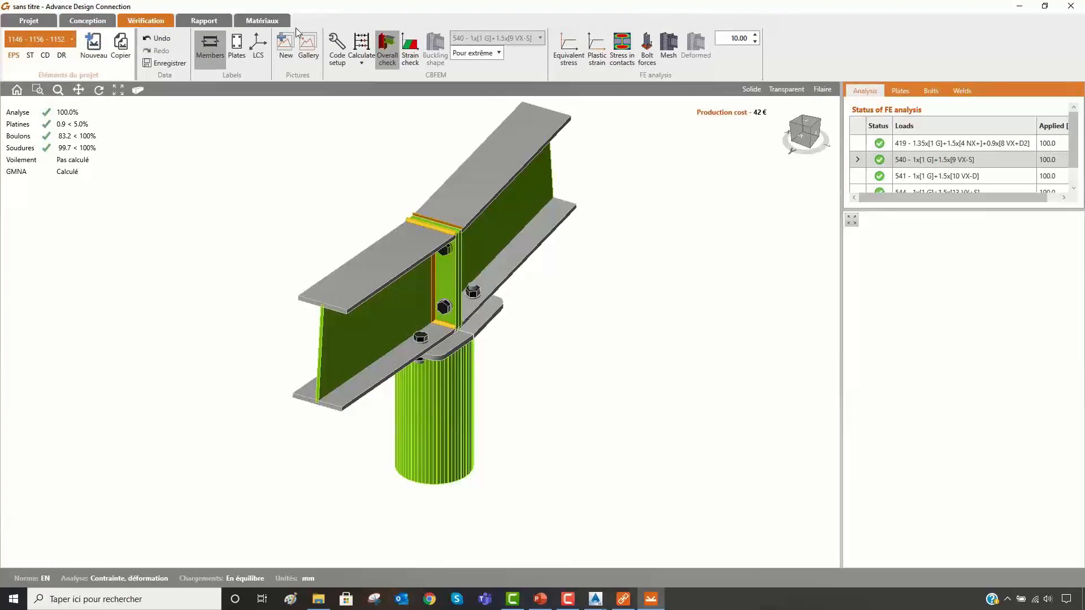
pyautogui.click(570, 53)
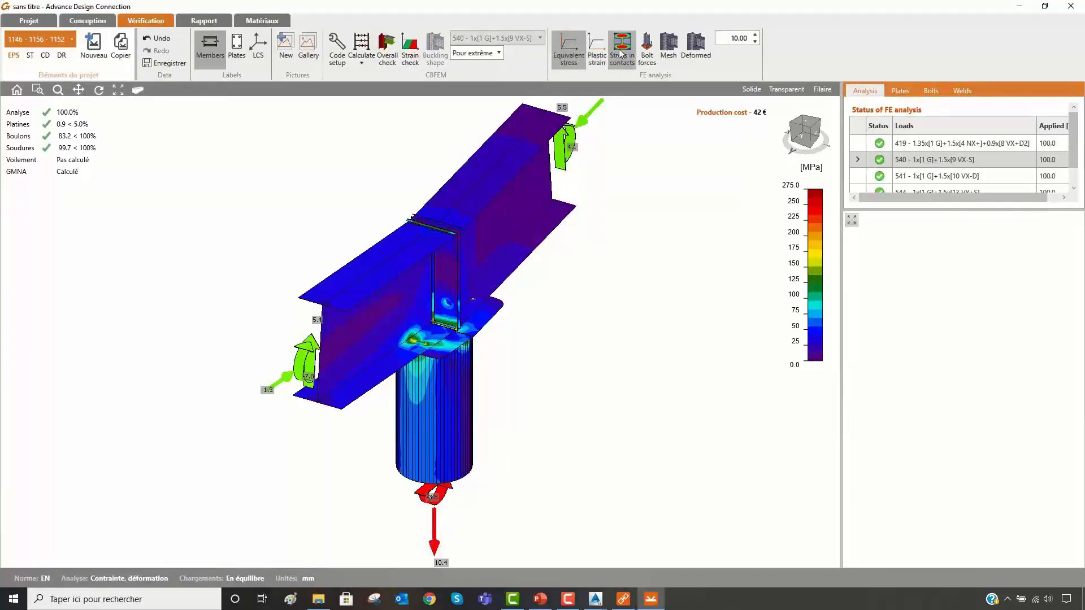
pyautogui.click(647, 51)
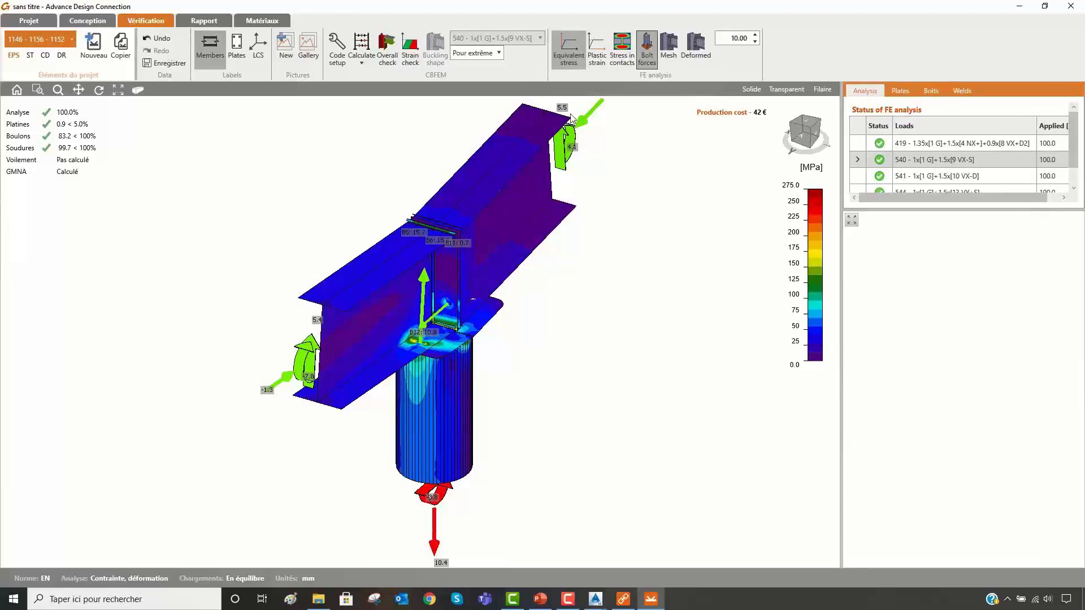
# - Restrict the check results to the current load effect 540 and display the mesh and the stress in contacts
pyautogui.click(501, 52)
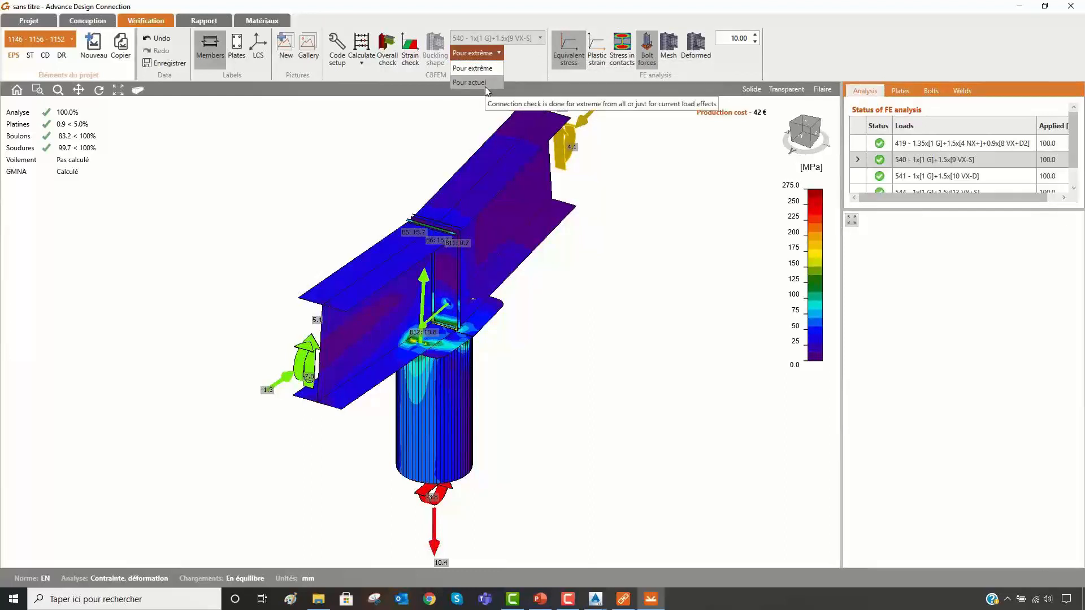
pyautogui.click(486, 87)
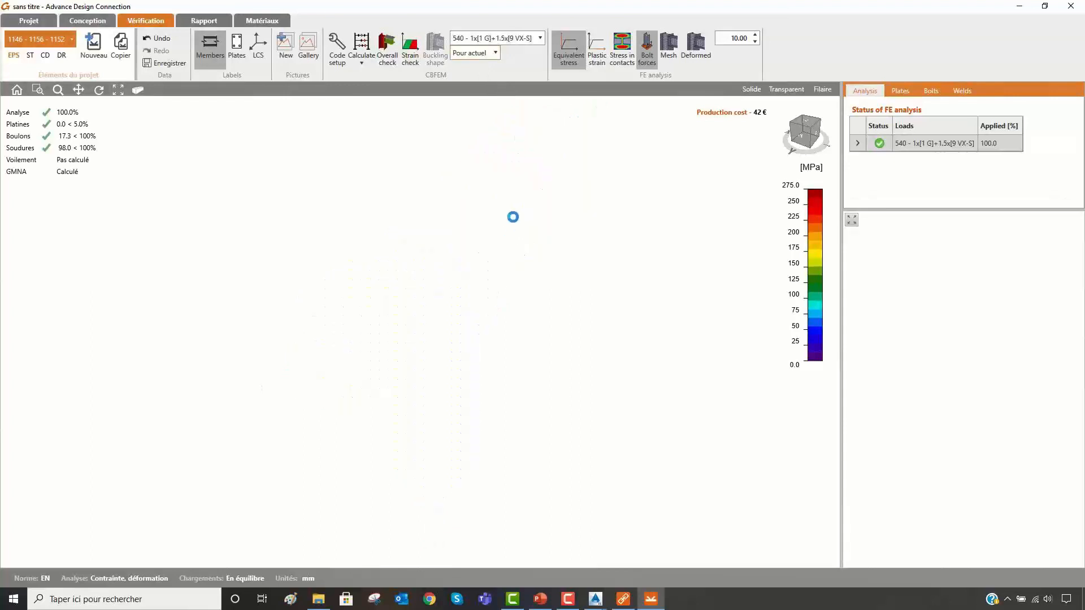
pyautogui.click(668, 50)
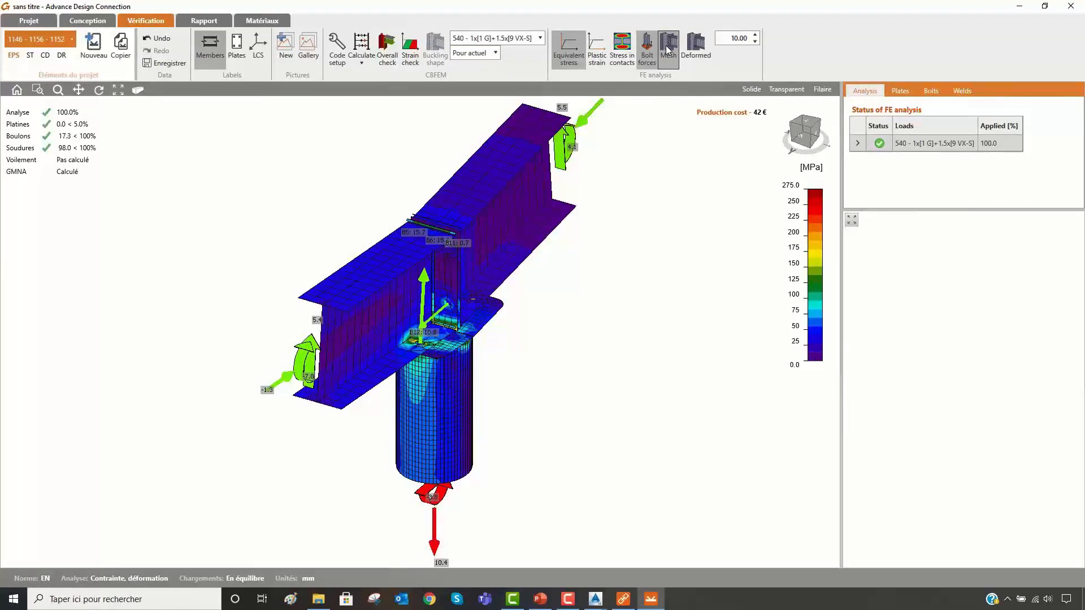
pyautogui.click(620, 54)
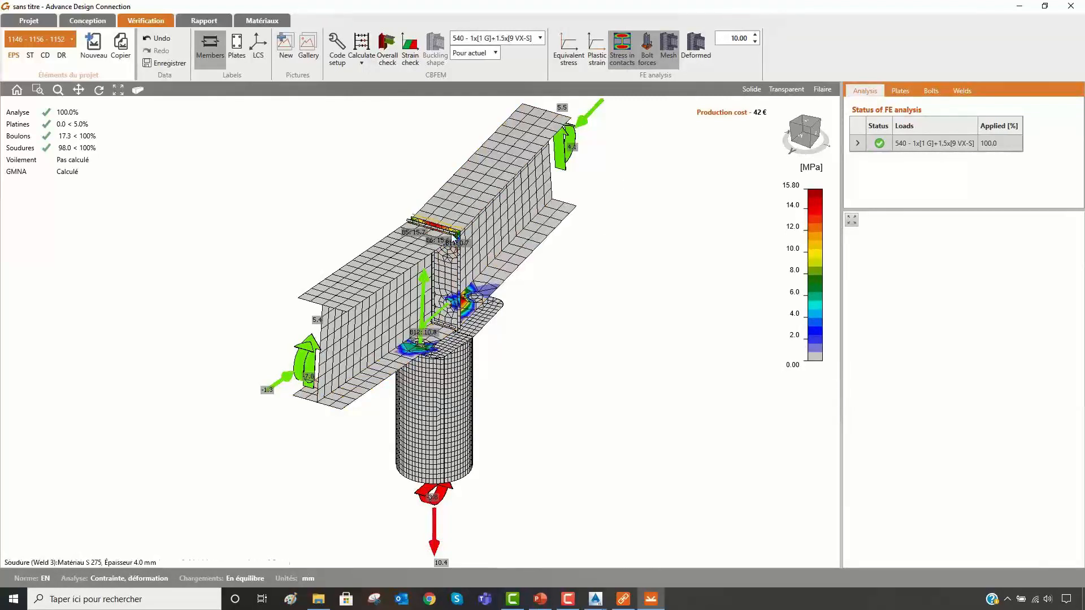
# - Generate the detailed report, review its load, stress and bolt check sections, and switch the report type to the bill of material
pyautogui.click(208, 21)
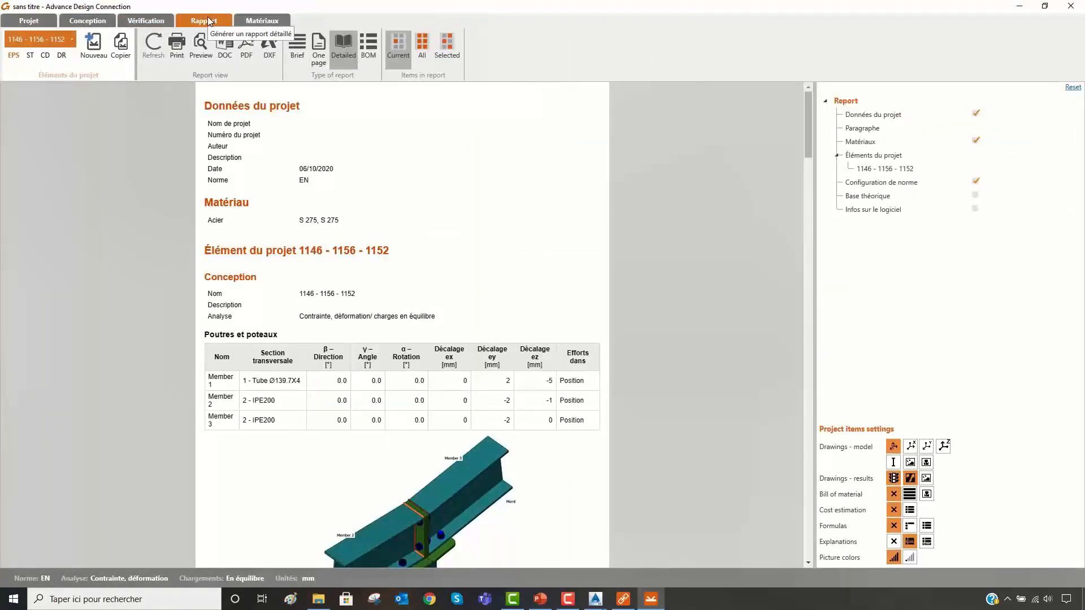
pyautogui.scroll(-10, 446, 175)
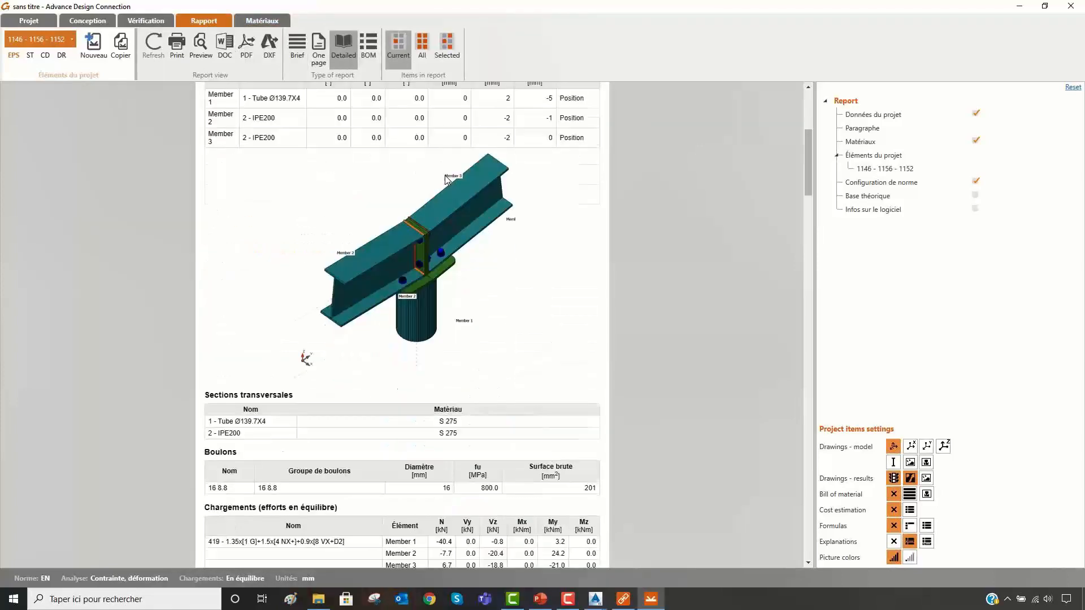
pyautogui.scroll(-5, 469, 185)
pyautogui.scroll(-15, 485, 198)
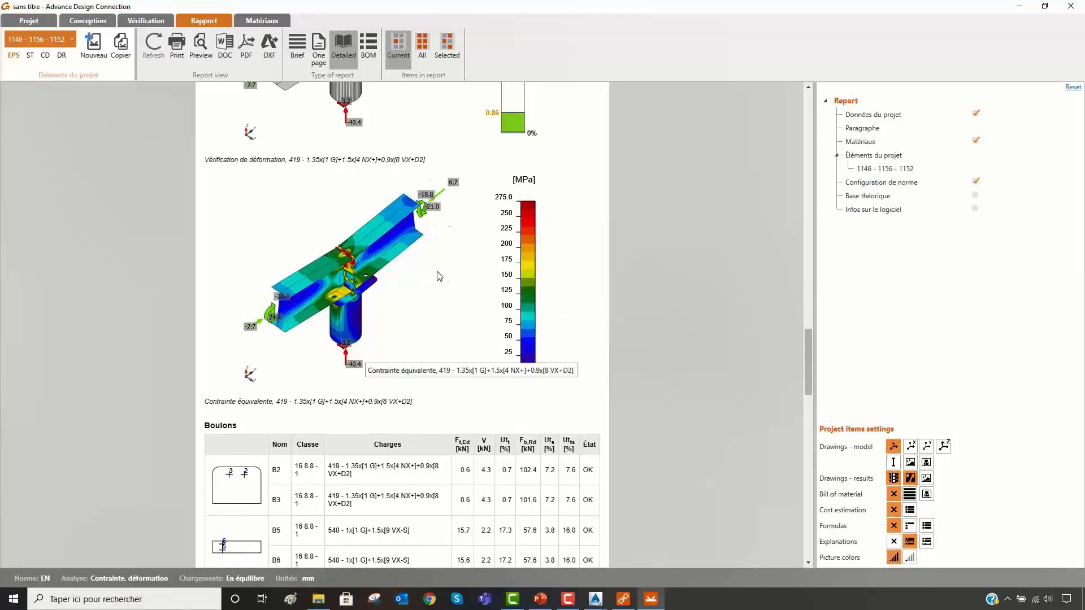
pyautogui.scroll(5, 371, 169)
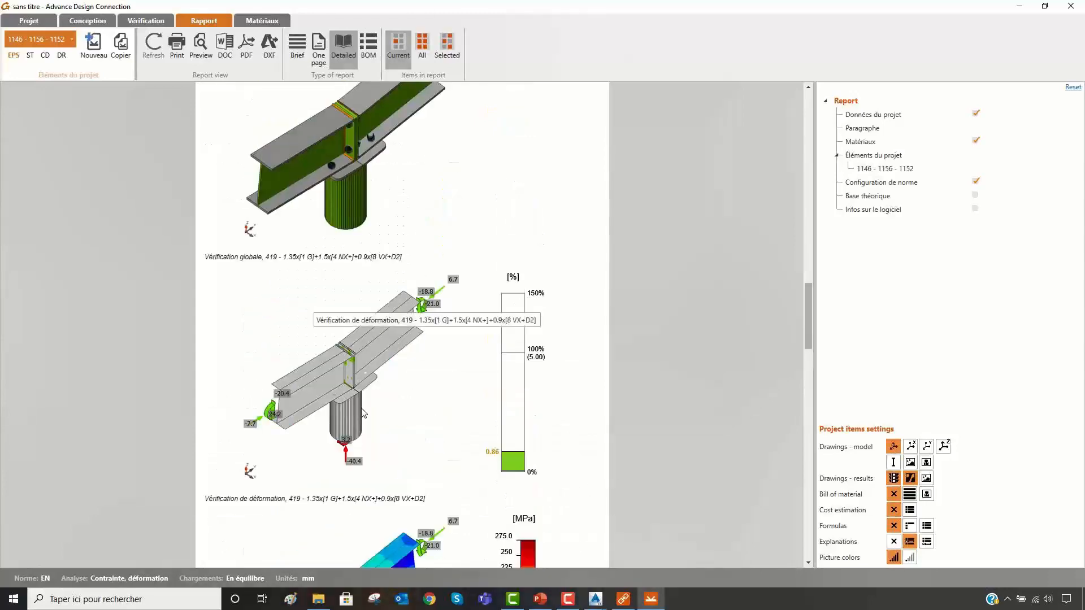
pyautogui.scroll(-6, 401, 408)
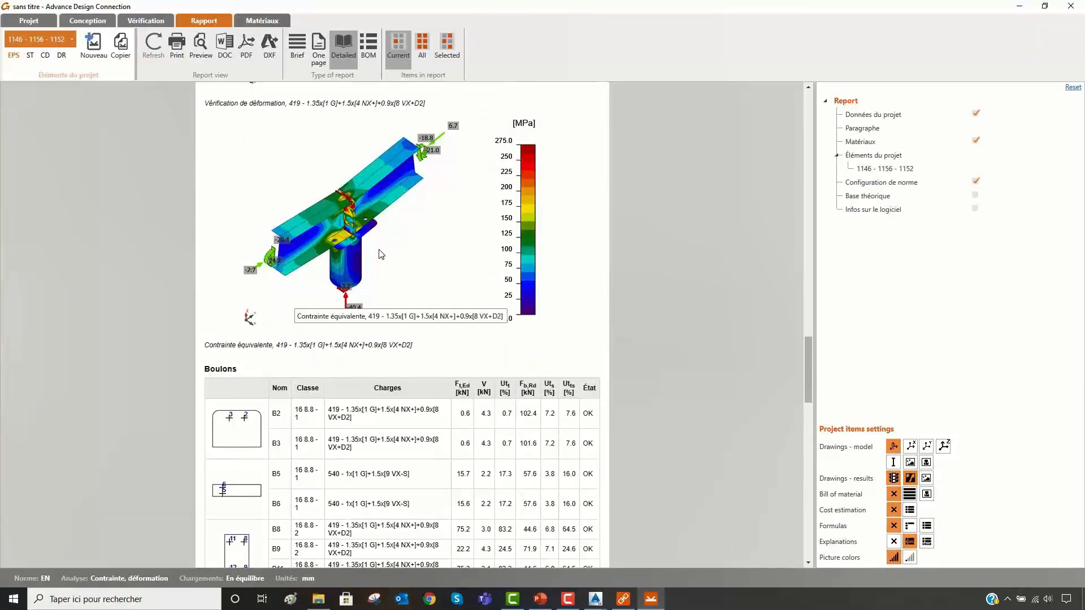
pyautogui.click(372, 43)
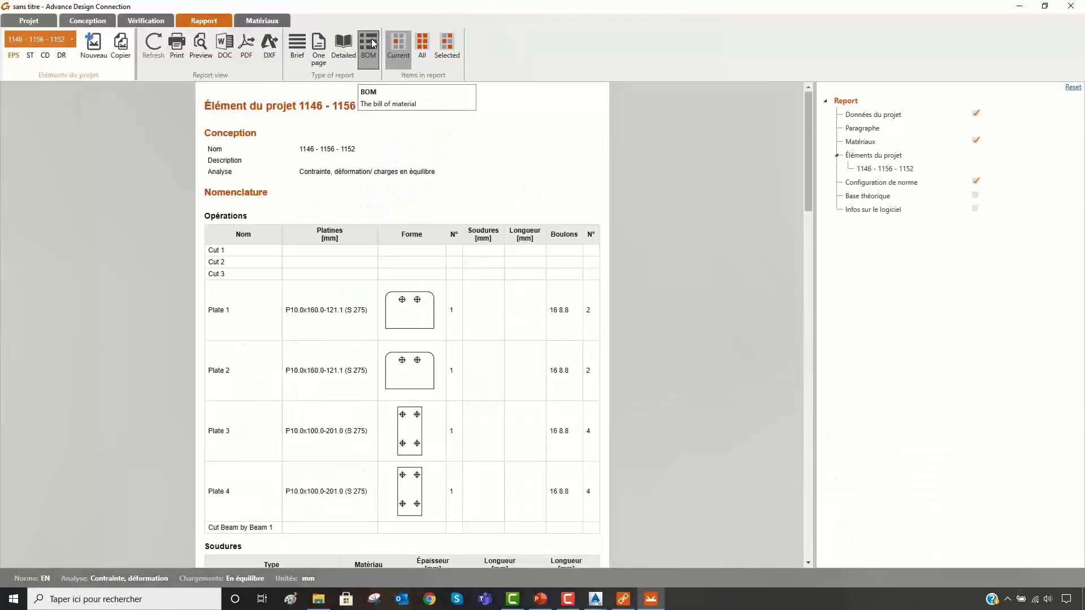
# - Examine the bill of material report, covering the operations, weld and bolt tables and the dimensioned plate drawings
pyautogui.scroll(-7, 401, 243)
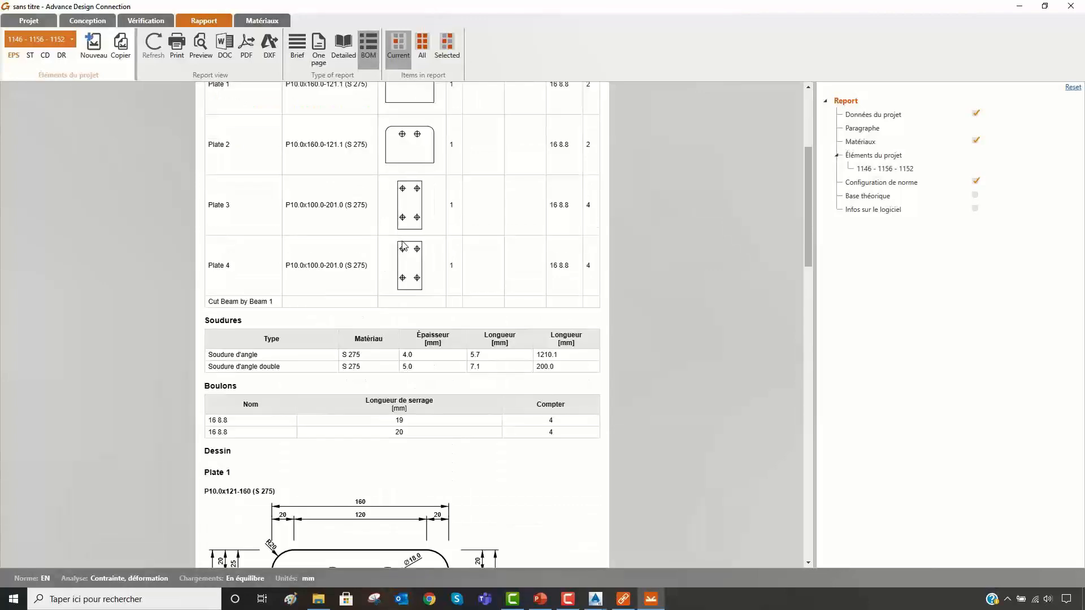
pyautogui.scroll(-5, 402, 249)
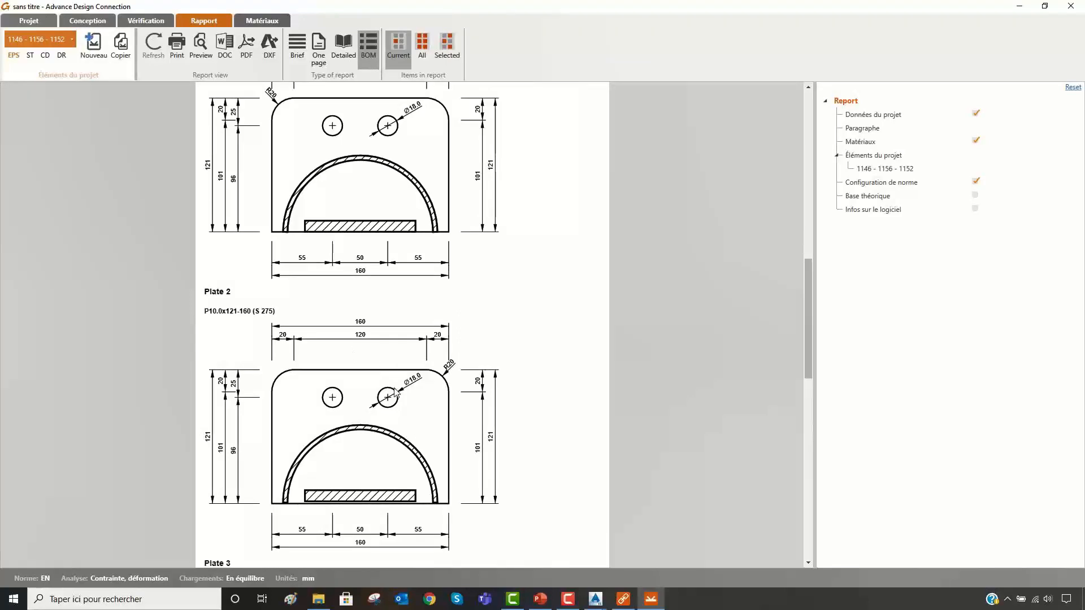
pyautogui.scroll(-1, 395, 387)
pyautogui.scroll(-4, 394, 387)
pyautogui.scroll(-8, 395, 387)
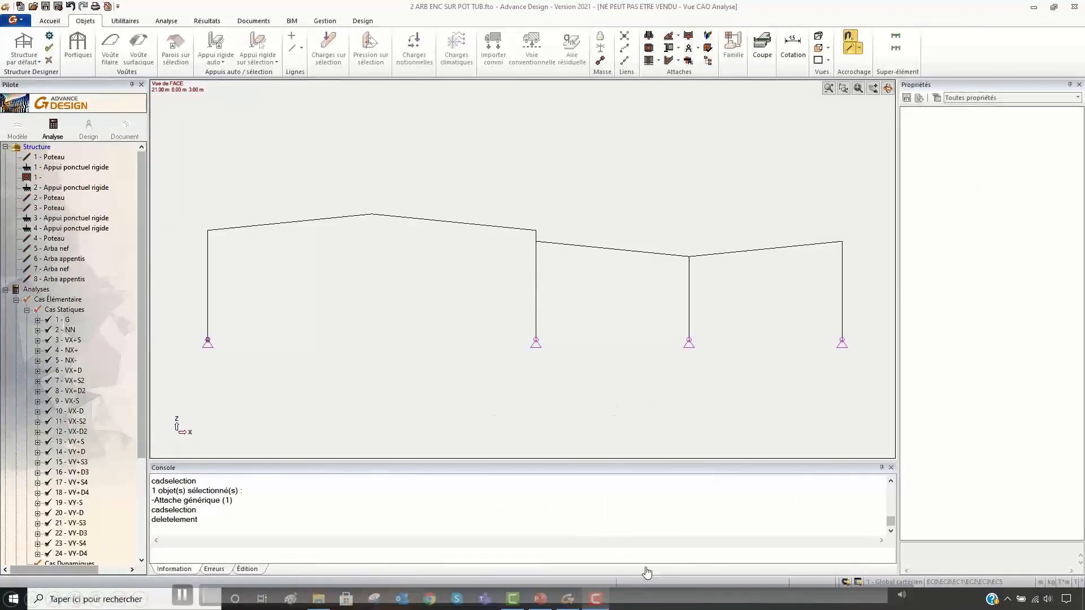
pyautogui.rightClick(511, 212)
pyautogui.click(540, 232)
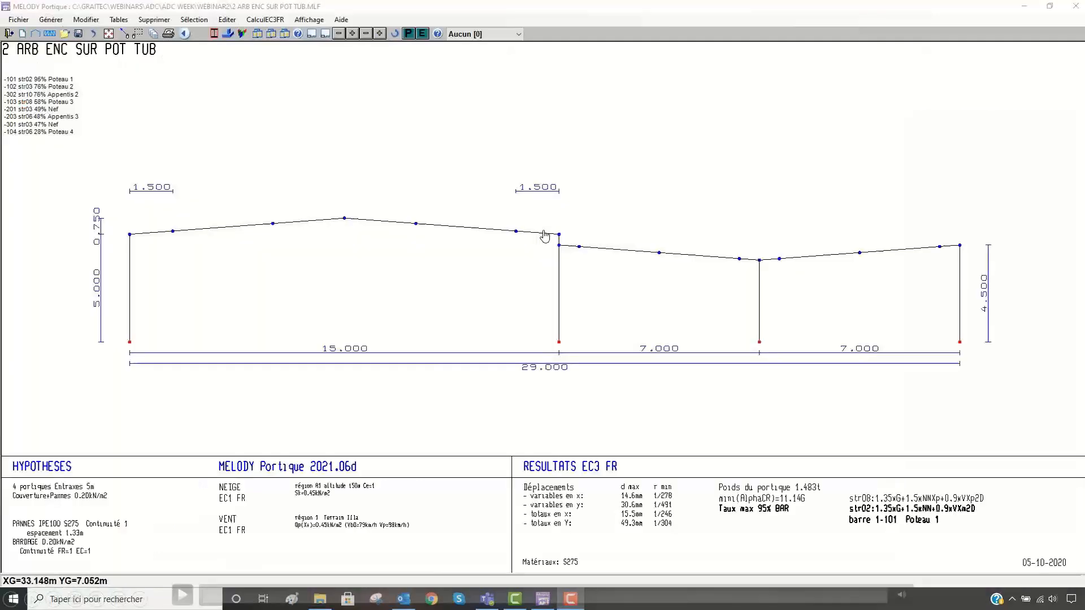
pyautogui.rightClick(537, 228)
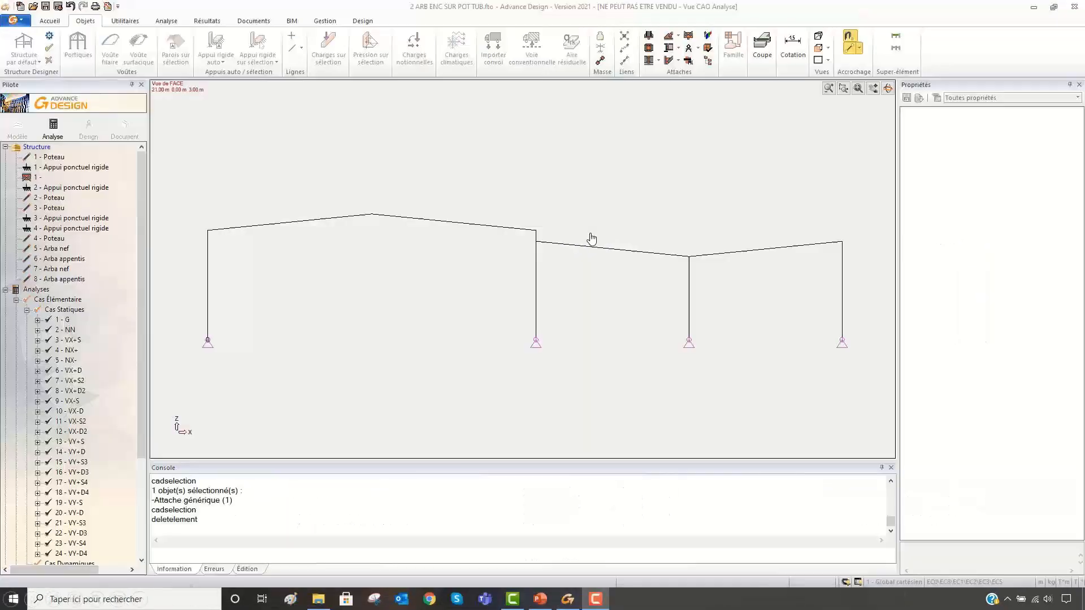
pyautogui.rightClick(590, 236)
pyautogui.click(611, 238)
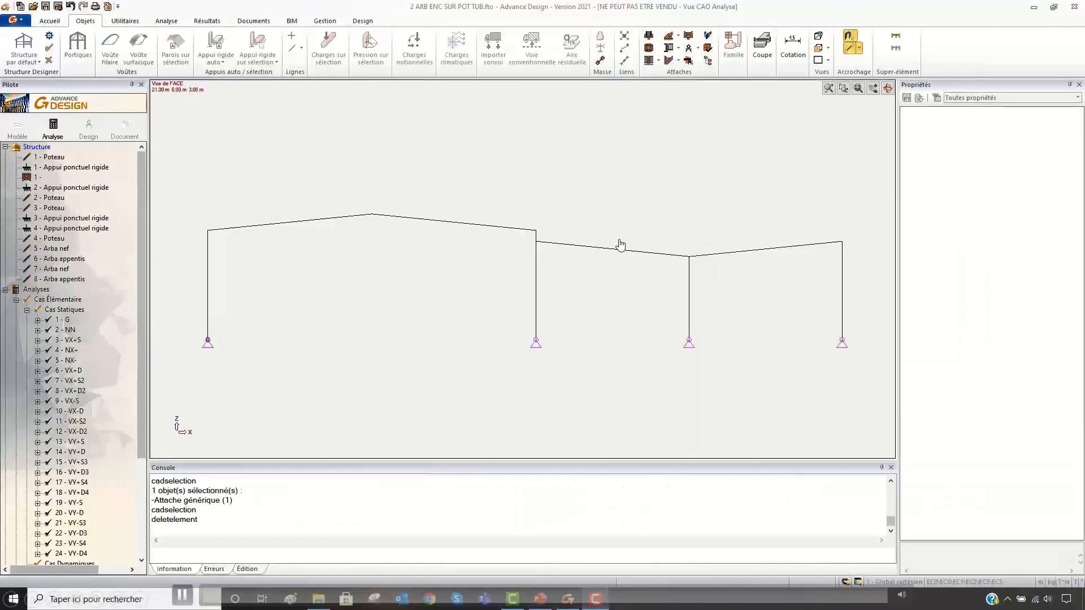
pyautogui.rightClick(576, 227)
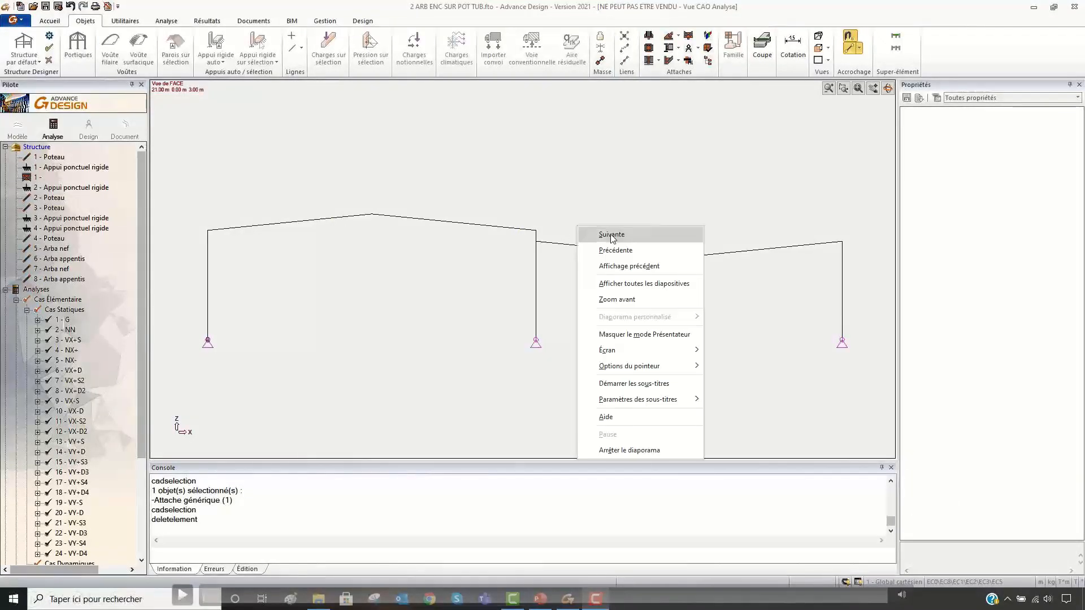
pyautogui.click(612, 235)
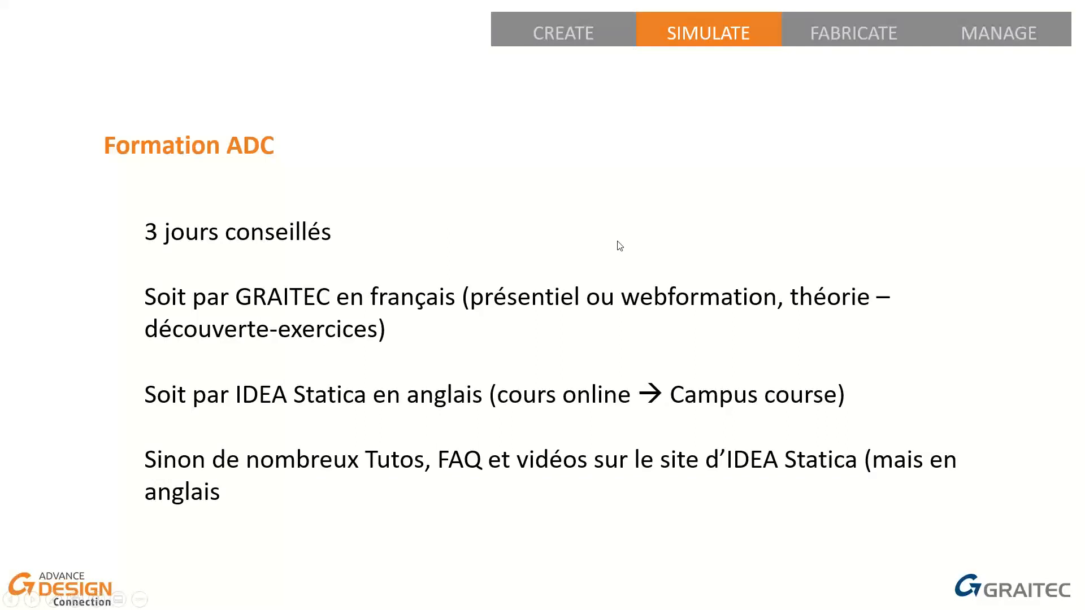